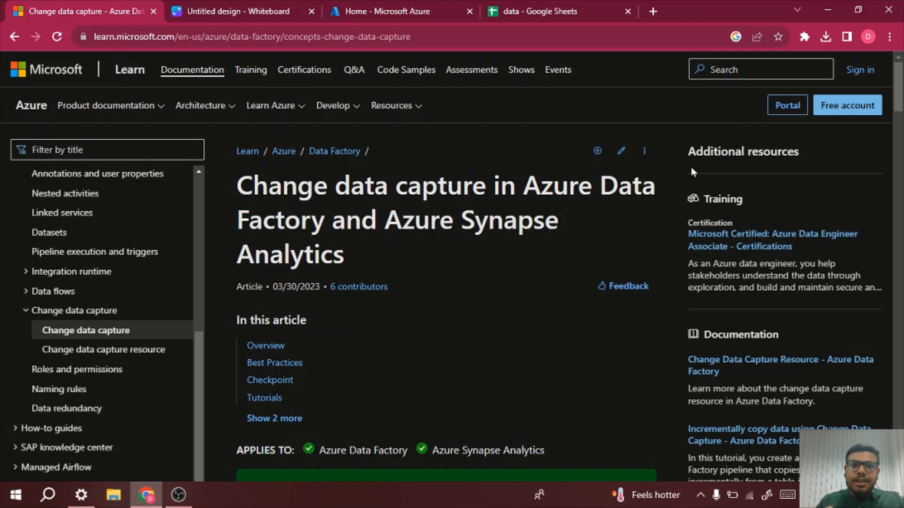
Step: Switch to the Azure portal and open the dedatafactooryprod data factory from the recent resources
{"action": "left_click", "coordinate": [369, 4]}
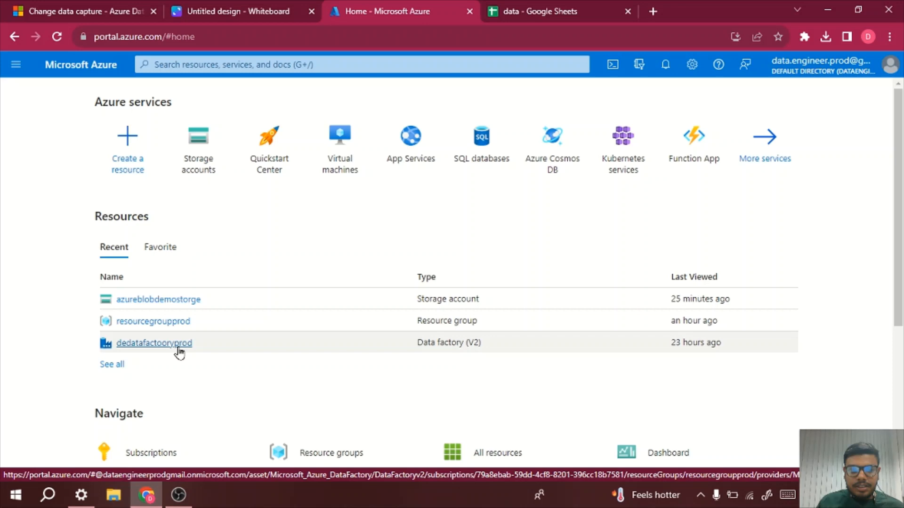
{"action": "left_click", "coordinate": [177, 346]}
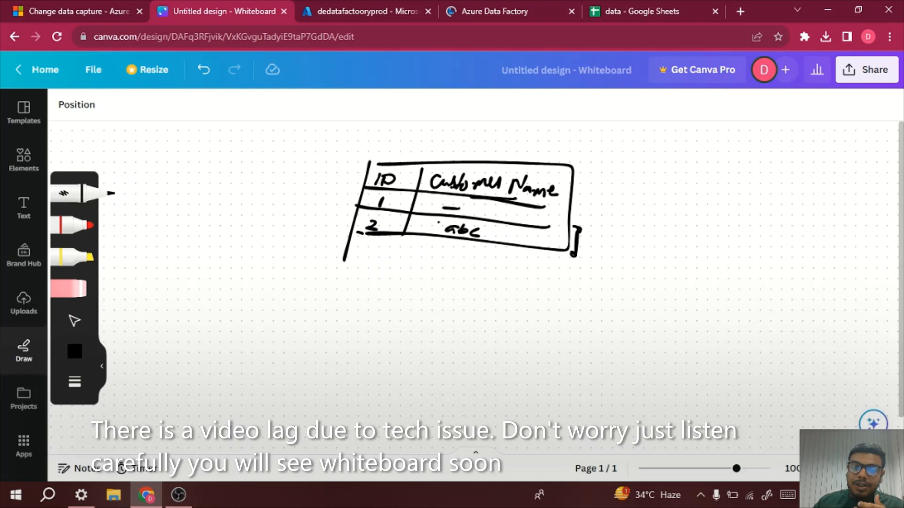
Step: On the Canva whiteboard, mark the edge and underside of the customer table and draw a box labelled SQL below it
{"action": "left_click_drag", "start_coordinate": [571, 203], "coordinate": [576, 221]}
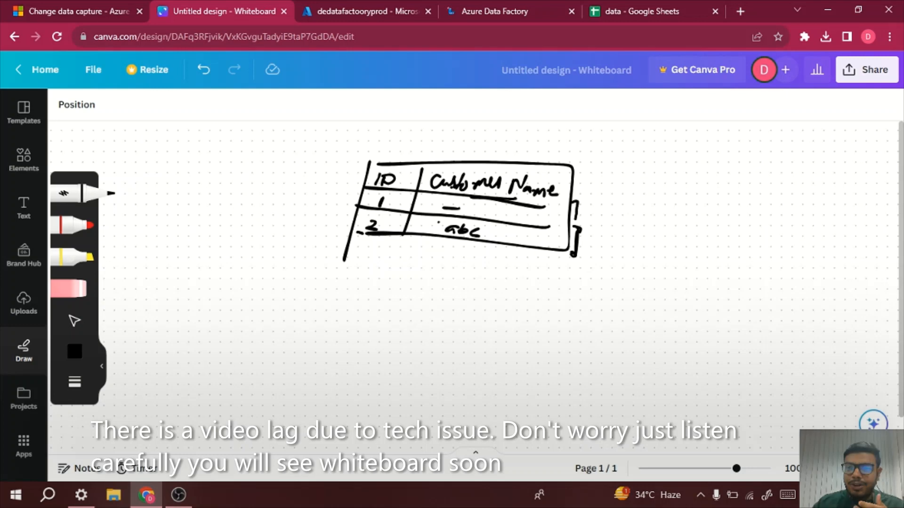
{"action": "left_click_drag", "start_coordinate": [436, 245], "coordinate": [429, 252]}
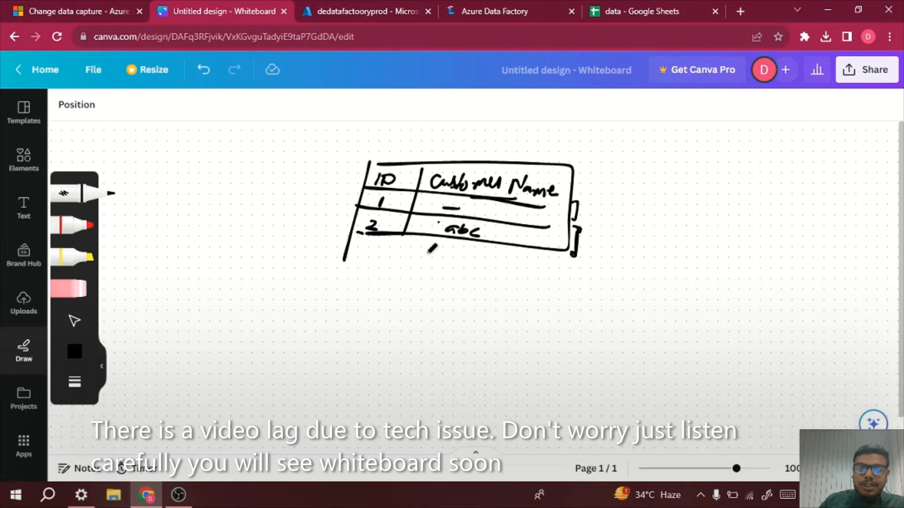
{"action": "left_click_drag", "start_coordinate": [276, 324], "coordinate": [267, 368]}
{"action": "left_click_drag", "start_coordinate": [283, 323], "coordinate": [272, 365]}
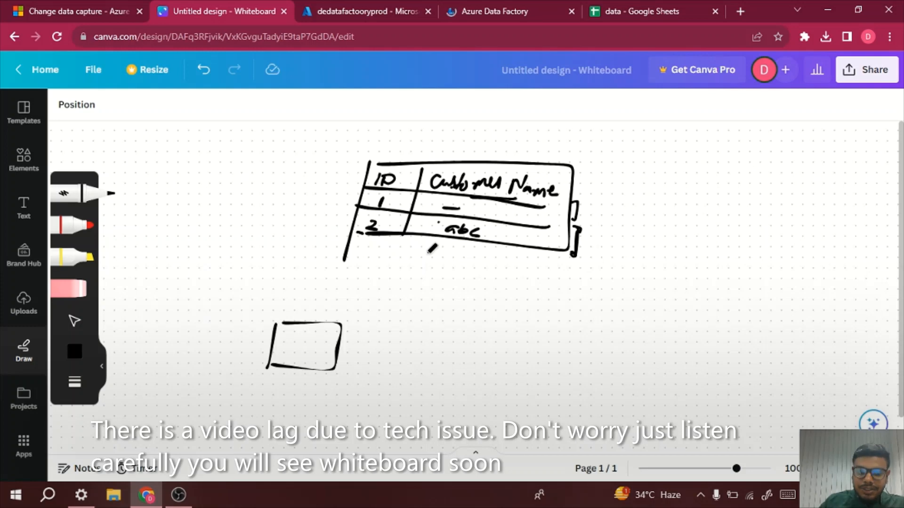
{"action": "left_click_drag", "start_coordinate": [278, 388], "coordinate": [265, 405]}
{"action": "left_click_drag", "start_coordinate": [288, 389], "coordinate": [296, 406]}
{"action": "left_click_drag", "start_coordinate": [301, 389], "coordinate": [309, 405]}
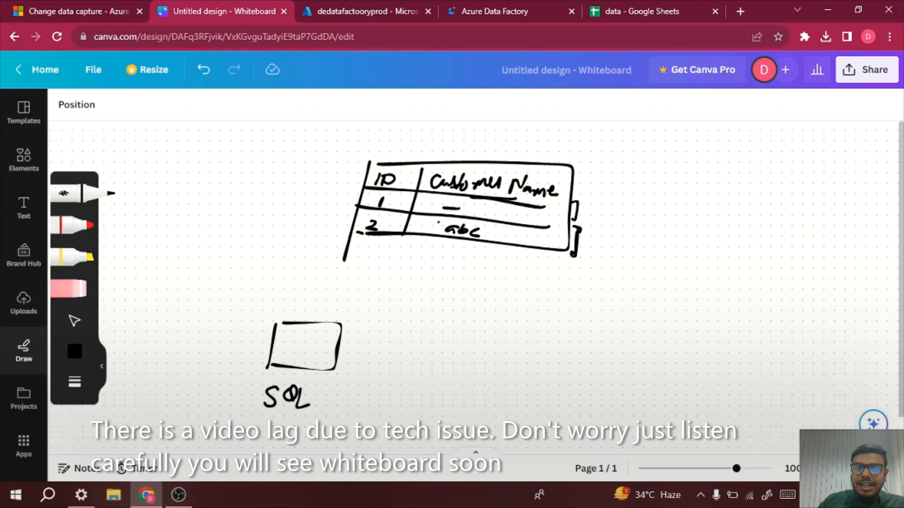
Step: Add a box on the customer table's right side and draw a small box with a curved arrow into the SQL box
{"action": "left_click_drag", "start_coordinate": [572, 202], "coordinate": [657, 246]}
{"action": "left_click_drag", "start_coordinate": [563, 243], "coordinate": [657, 246]}
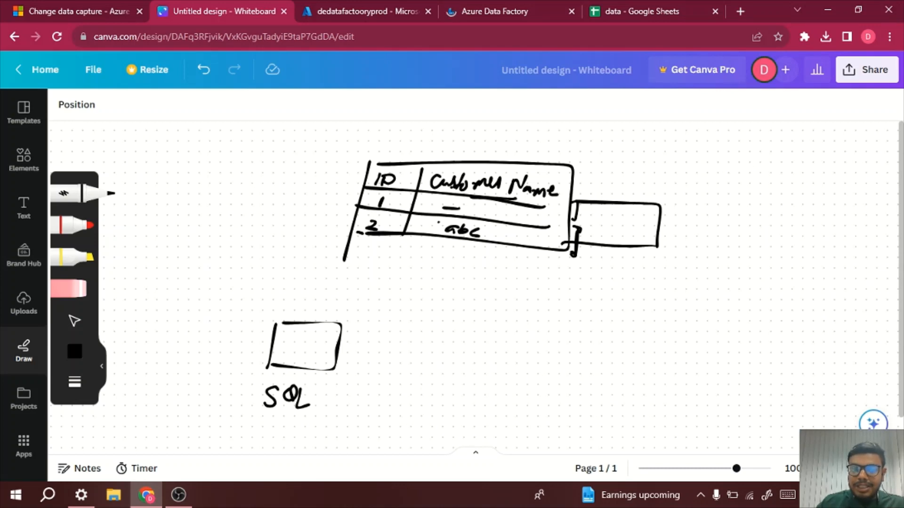
{"action": "mouse_move", "coordinate": [409, 331]}
{"action": "left_mouse_down"}
{"action": "mouse_move", "coordinate": [405, 353]}
{"action": "mouse_move", "coordinate": [426, 343]}
{"action": "left_mouse_up"}
{"action": "mouse_move", "coordinate": [317, 331]}
{"action": "left_mouse_down"}
{"action": "mouse_move", "coordinate": [394, 333]}
{"action": "mouse_move", "coordinate": [322, 334]}
{"action": "left_mouse_up"}
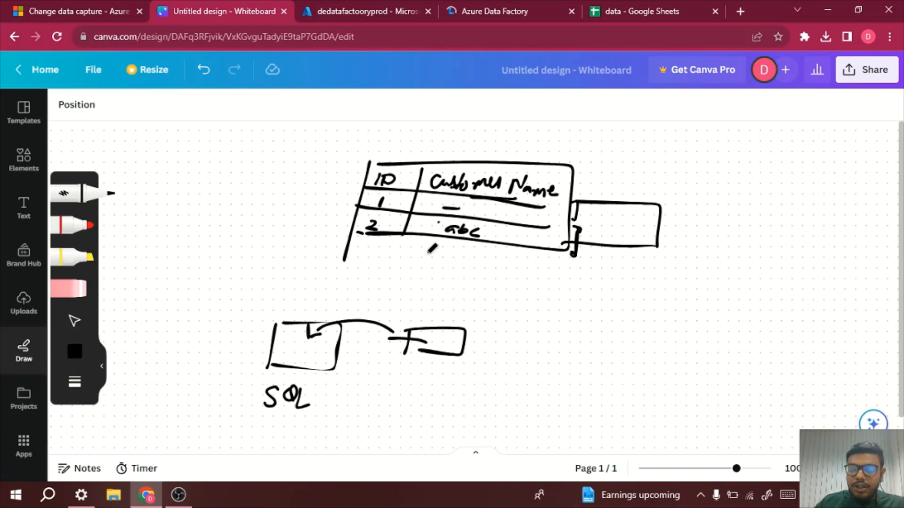
Step: Draw an arrow from the small box to a circled DF, and a large X joined to the circle by a line
{"action": "mouse_move", "coordinate": [488, 335]}
{"action": "left_mouse_down"}
{"action": "mouse_move", "coordinate": [513, 333]}
{"action": "mouse_move", "coordinate": [503, 349]}
{"action": "mouse_move", "coordinate": [539, 359]}
{"action": "left_mouse_up"}
{"action": "mouse_move", "coordinate": [541, 329]}
{"action": "left_mouse_down"}
{"action": "mouse_move", "coordinate": [540, 356]}
{"action": "mouse_move", "coordinate": [568, 359]}
{"action": "mouse_move", "coordinate": [575, 340]}
{"action": "left_mouse_up"}
{"action": "left_click_drag", "start_coordinate": [555, 310], "coordinate": [572, 309]}
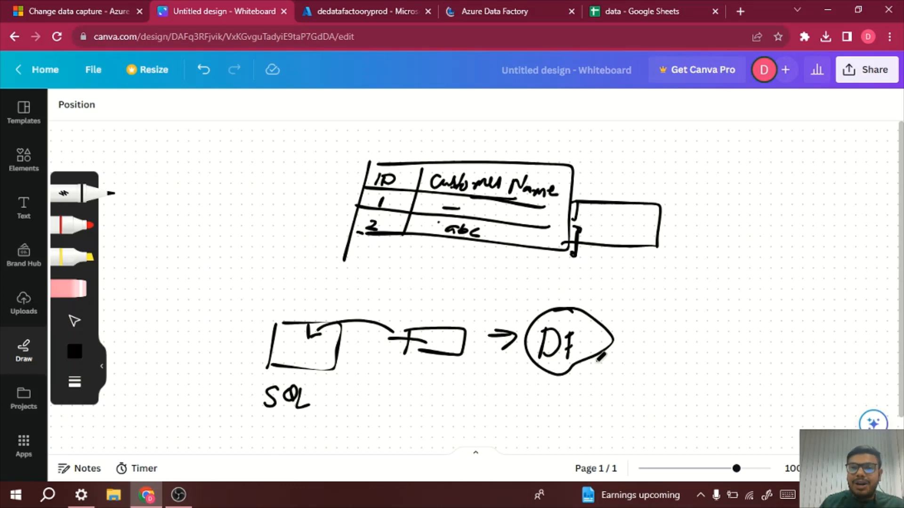
{"action": "left_click_drag", "start_coordinate": [658, 271], "coordinate": [674, 325]}
{"action": "mouse_move", "coordinate": [686, 264]}
{"action": "left_mouse_down"}
{"action": "mouse_move", "coordinate": [662, 309]}
{"action": "mouse_move", "coordinate": [584, 324]}
{"action": "left_mouse_up"}
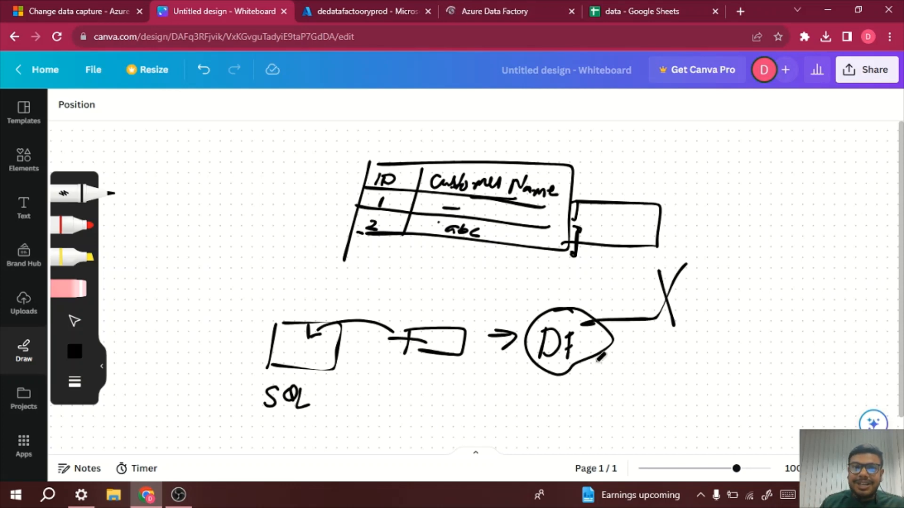
{"action": "left_click", "coordinate": [476, 8]}
{"action": "left_click", "coordinate": [403, 4]}
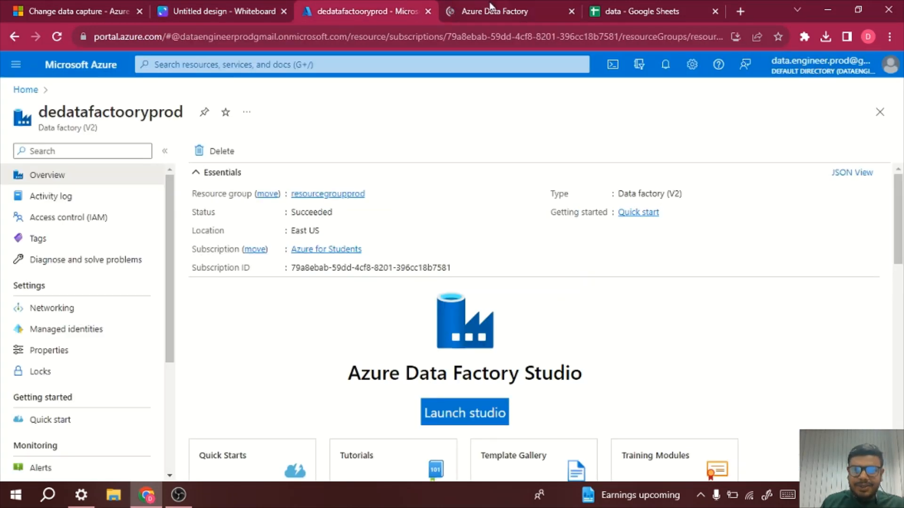
{"action": "left_click", "coordinate": [43, 2]}
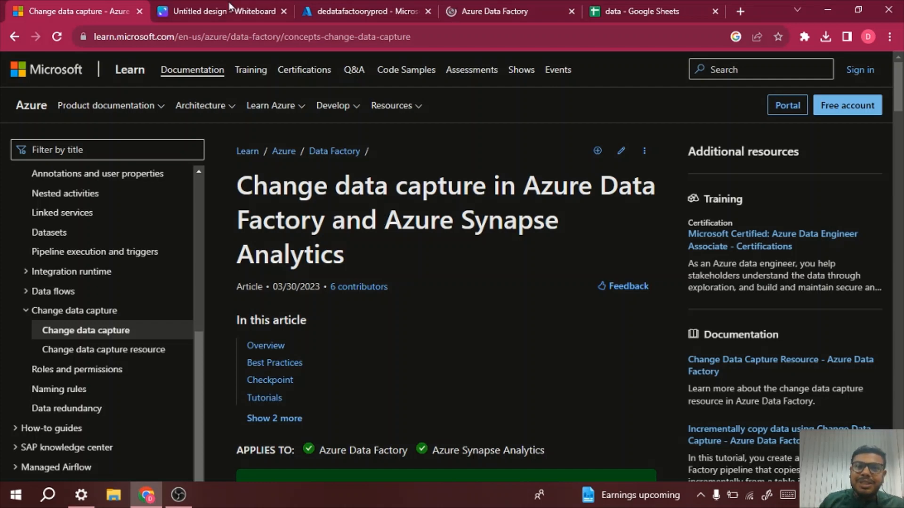
{"action": "left_click", "coordinate": [329, 2]}
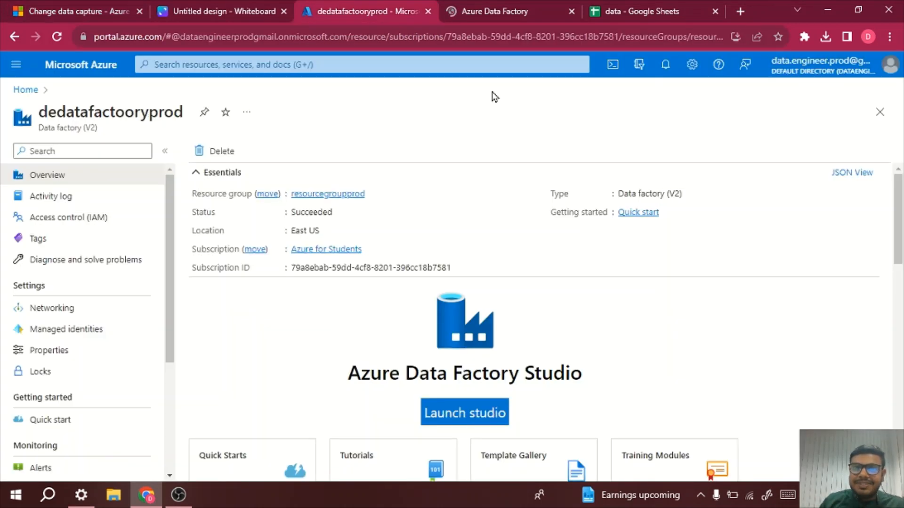
{"action": "left_click", "coordinate": [180, 5]}
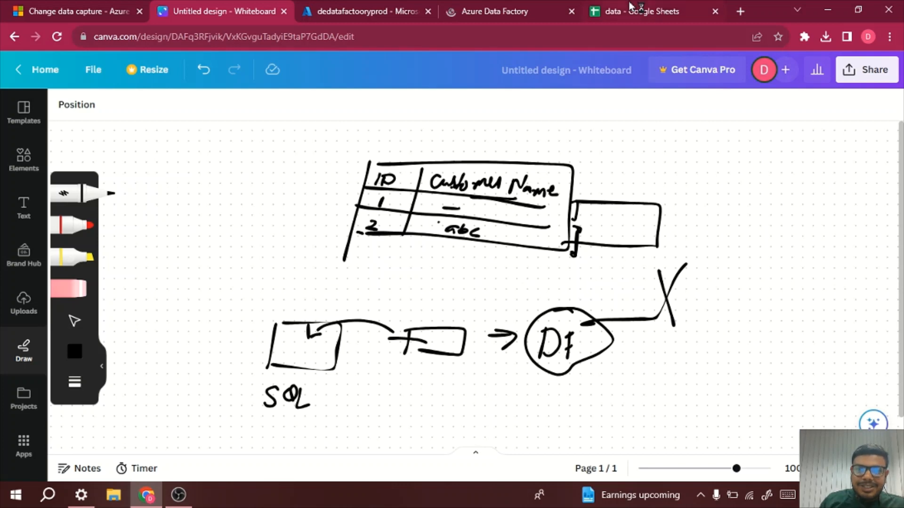
{"action": "left_click", "coordinate": [546, 7]}
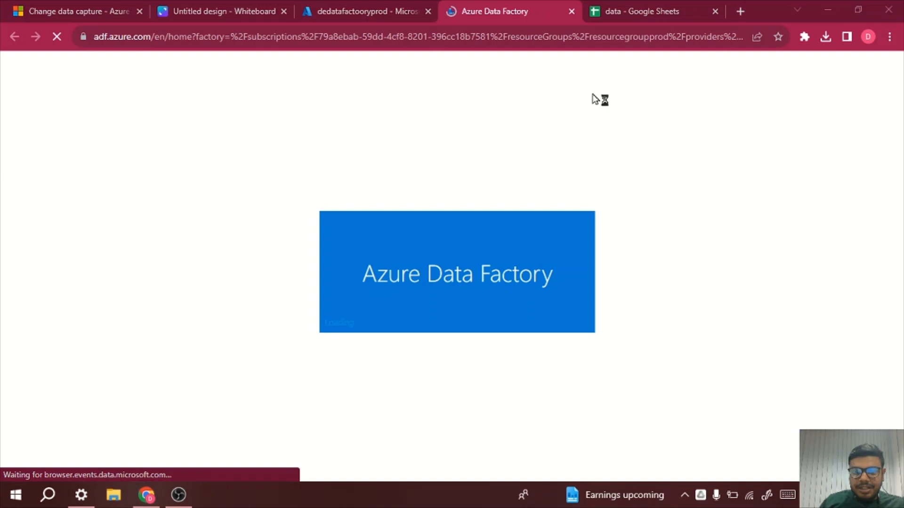
Step: Switch to the data spreadsheet in Google Sheets and examine its SNo and Name headers and first record
{"action": "left_click", "coordinate": [606, 6]}
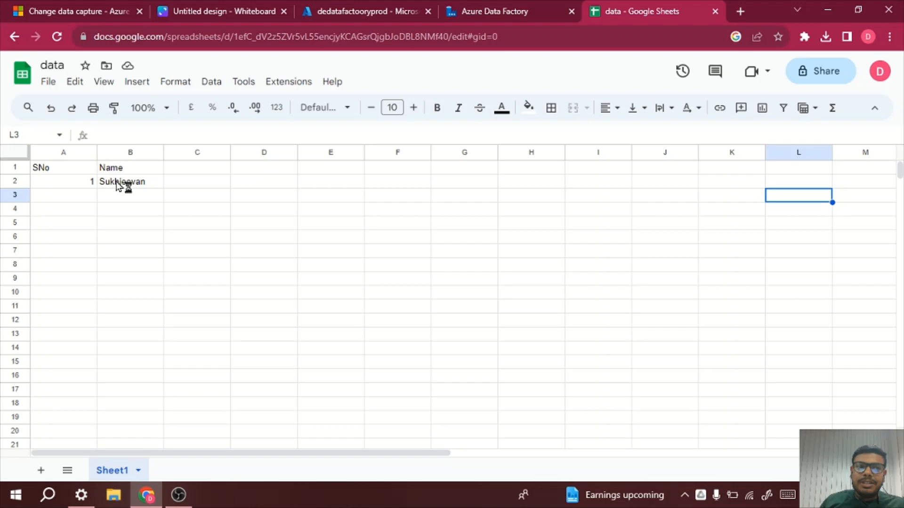
{"action": "left_click", "coordinate": [385, 495]}
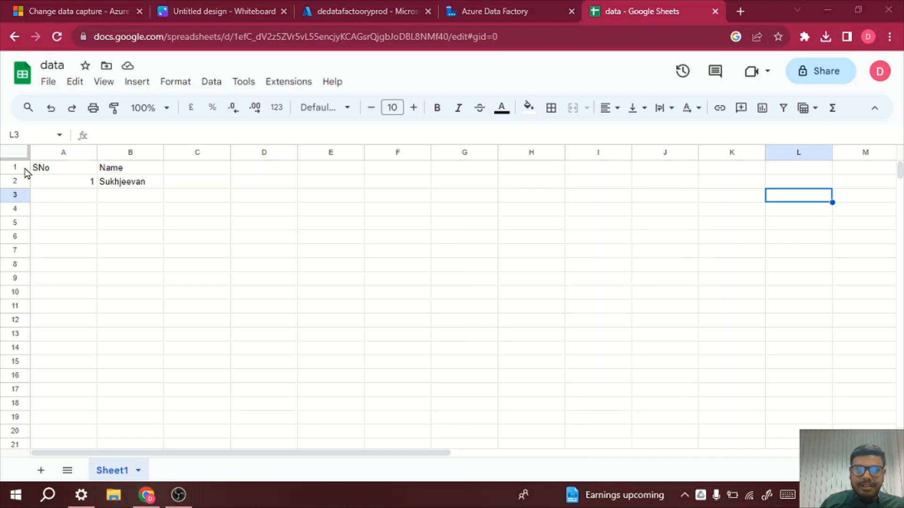
{"action": "left_click", "coordinate": [71, 169]}
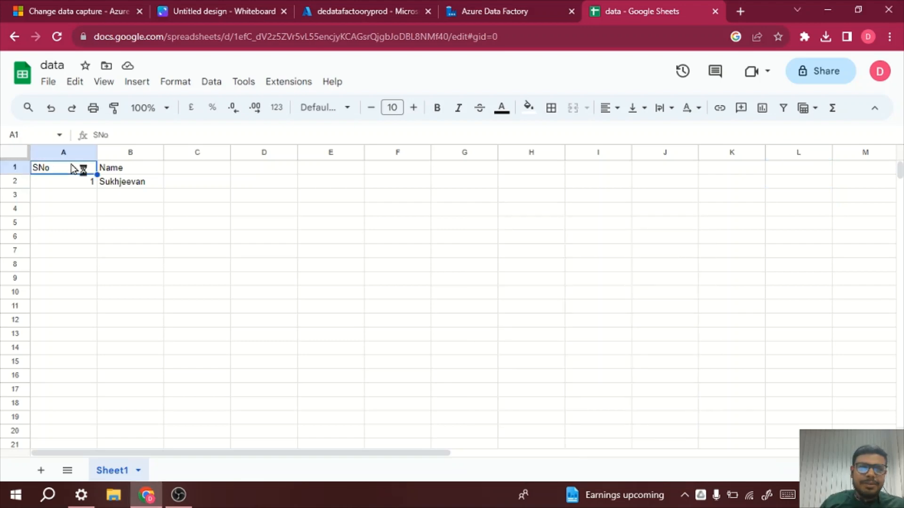
{"action": "left_click", "coordinate": [117, 168]}
{"action": "left_click", "coordinate": [89, 186]}
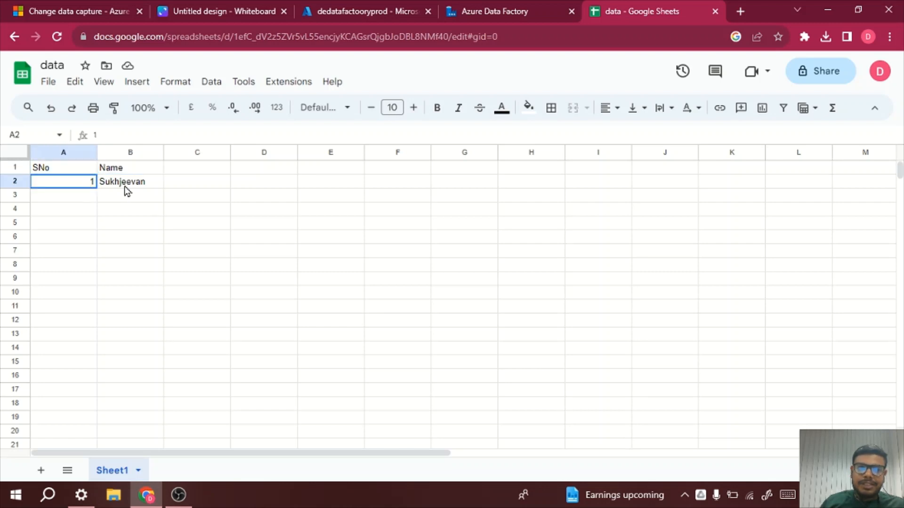
{"action": "left_click", "coordinate": [125, 185]}
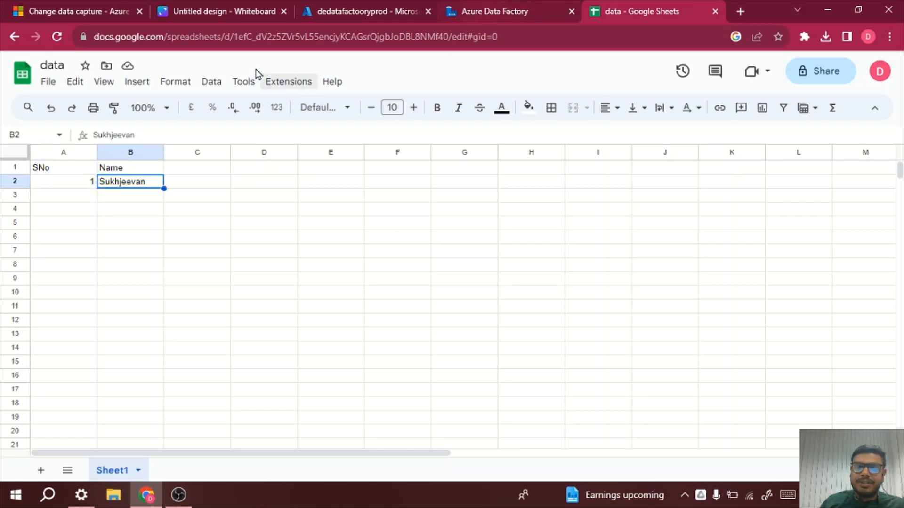
Step: Switch to Azure Data Factory Studio and open the authoring view with the factory resources
{"action": "left_click", "coordinate": [477, 6]}
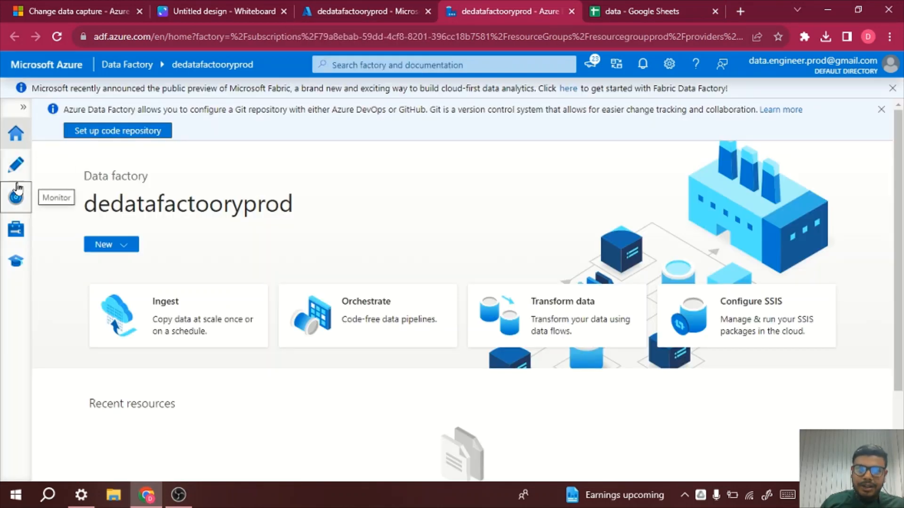
{"action": "left_click", "coordinate": [17, 189]}
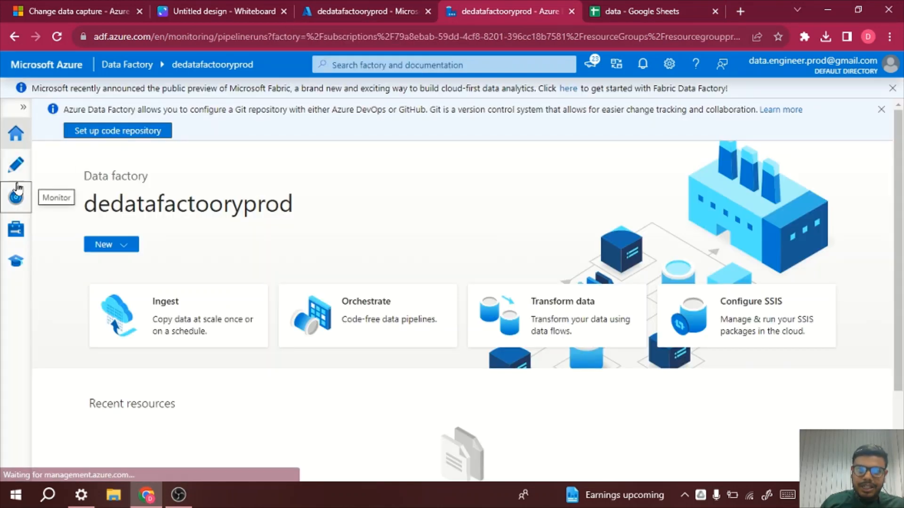
{"action": "left_click", "coordinate": [20, 170]}
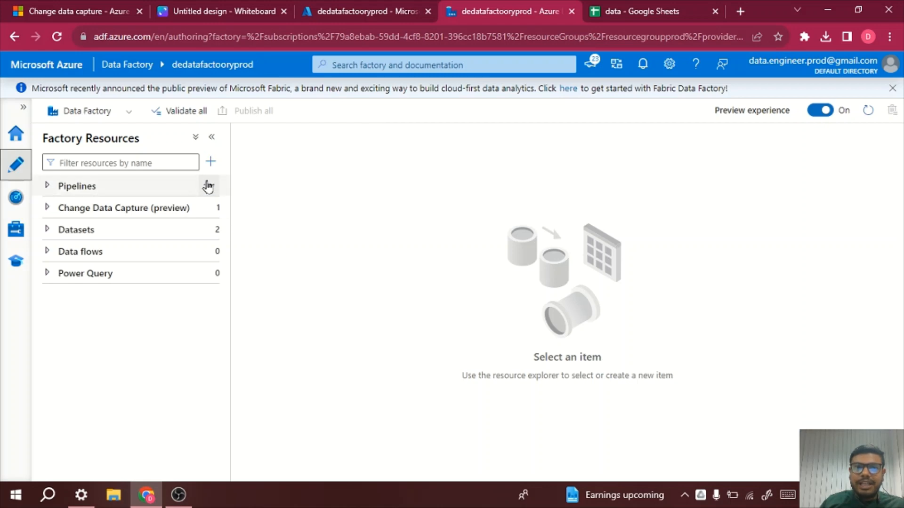
Step: Return to the Azure portal and open the containers list of the azureblobdemostorge storage account
{"action": "left_click", "coordinate": [356, 9]}
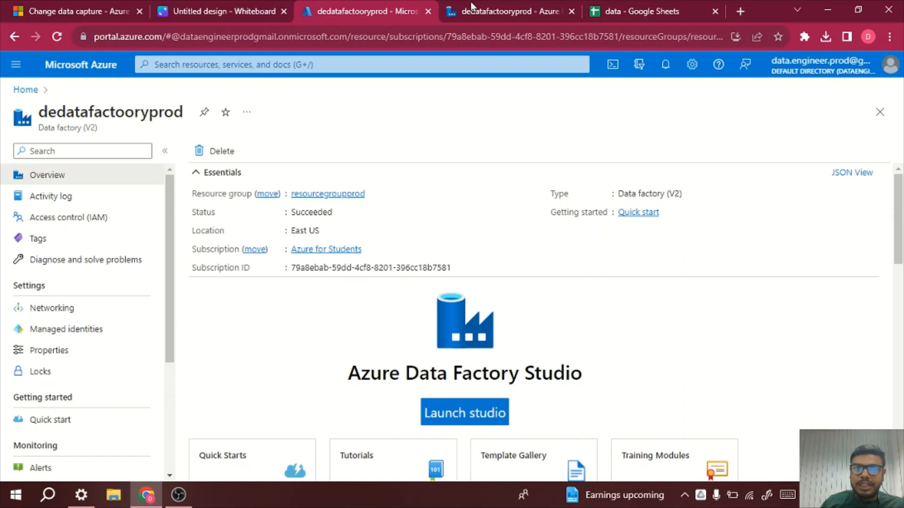
{"action": "left_click", "coordinate": [38, 95]}
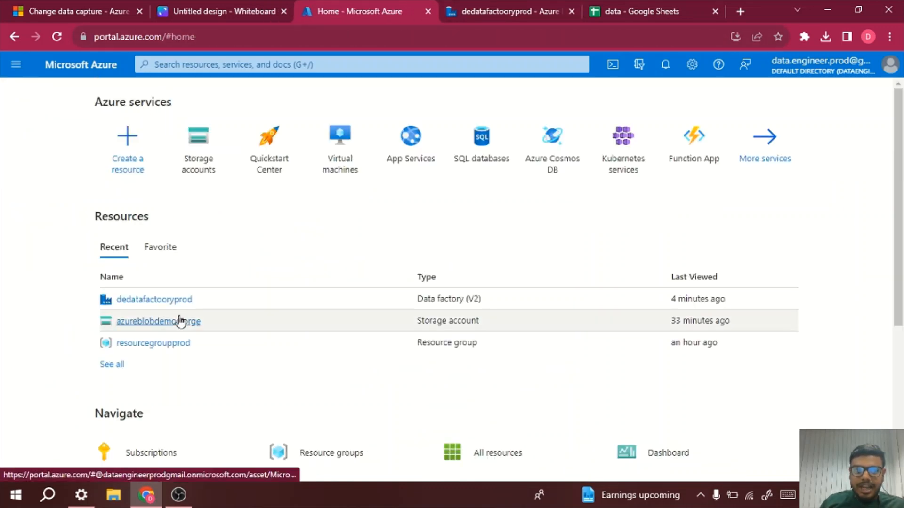
{"action": "left_click", "coordinate": [181, 322]}
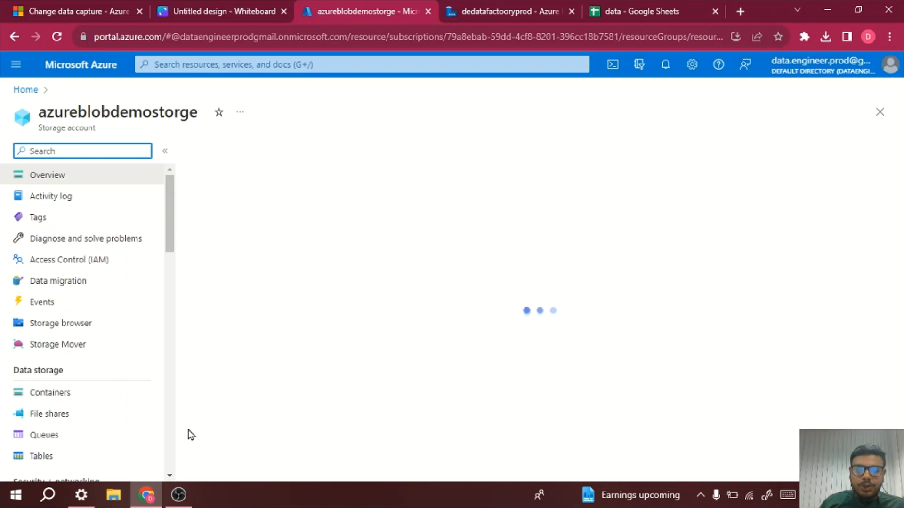
{"action": "left_click", "coordinate": [186, 497]}
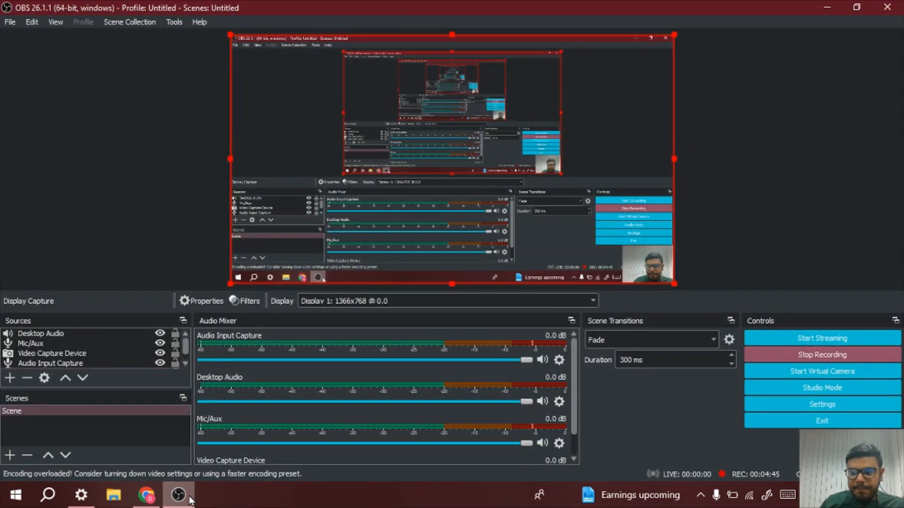
{"action": "left_click", "coordinate": [188, 498]}
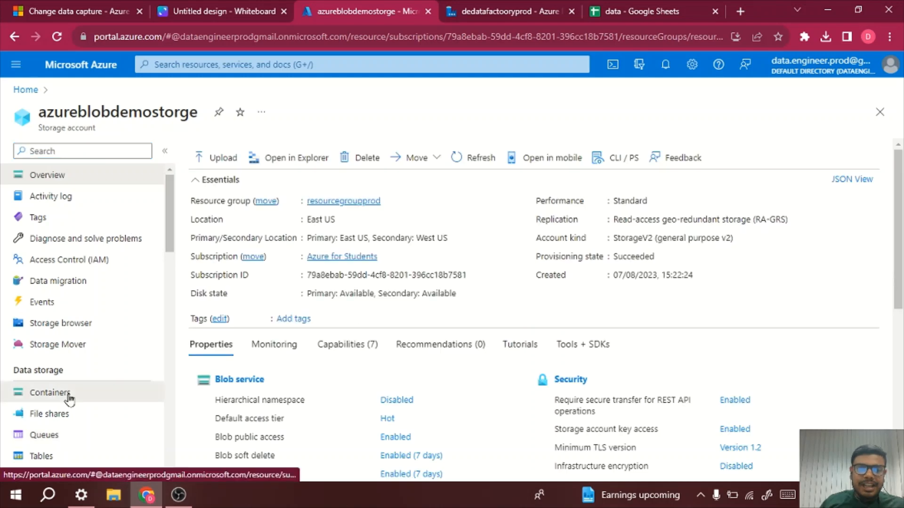
{"action": "left_click", "coordinate": [70, 395]}
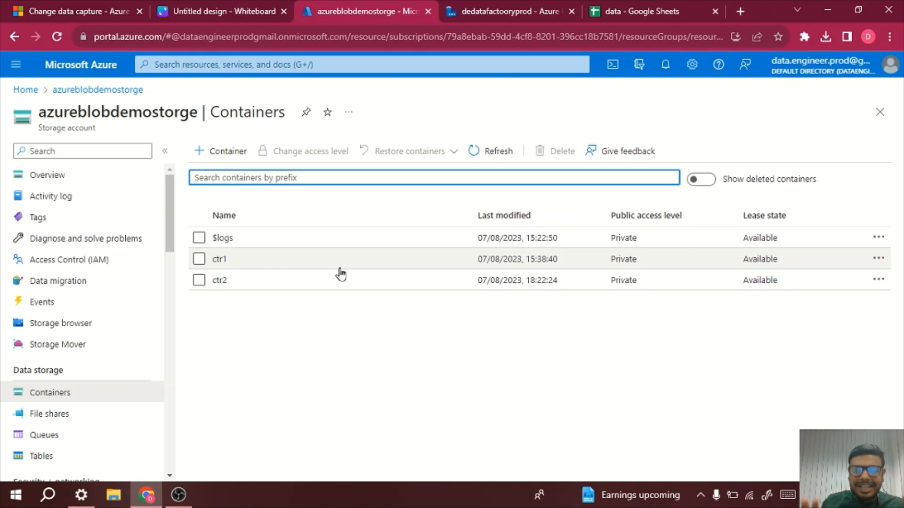
Step: Inspect the test.csv blob in the ctr1 container and return to the containers list
{"action": "left_click", "coordinate": [218, 259]}
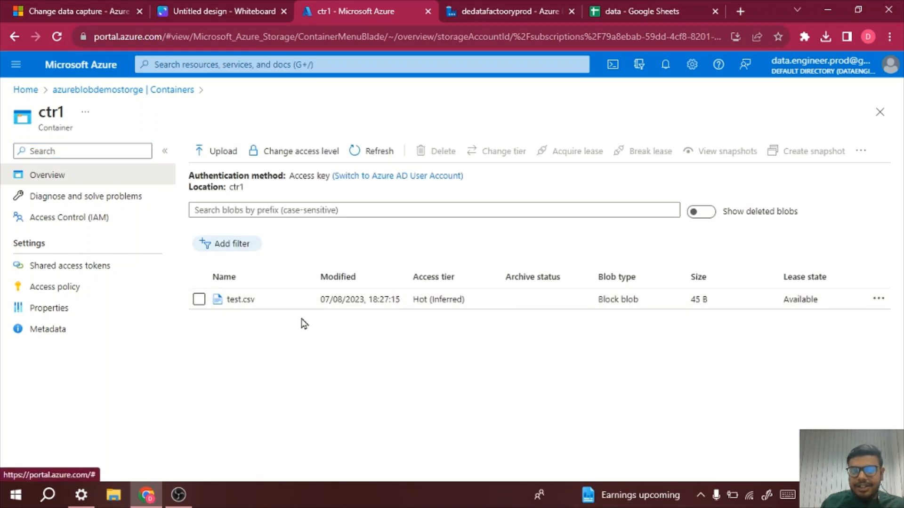
{"action": "left_click", "coordinate": [200, 300]}
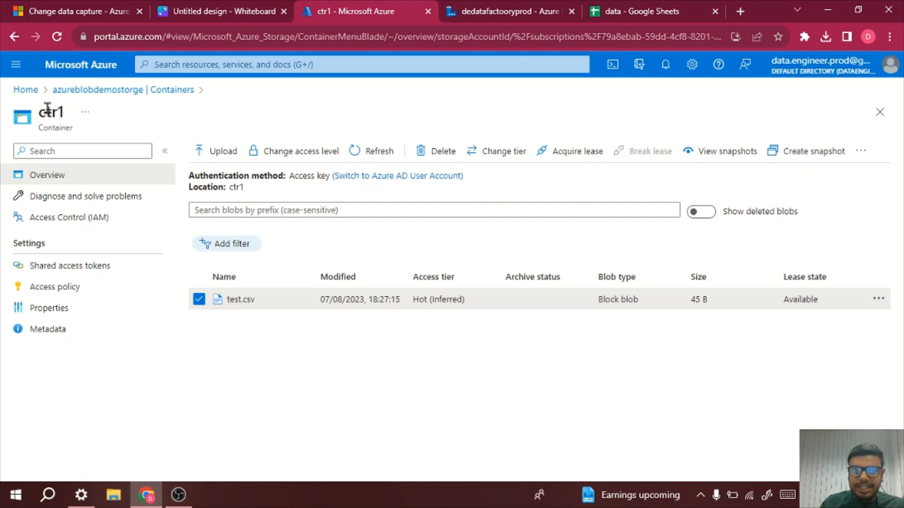
{"action": "left_click", "coordinate": [86, 90]}
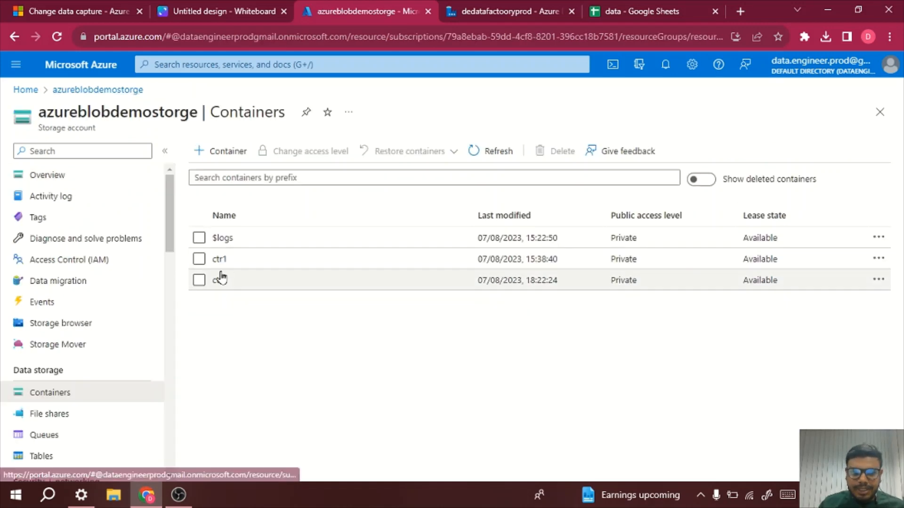
{"action": "left_click", "coordinate": [198, 259]}
{"action": "left_click", "coordinate": [199, 280]}
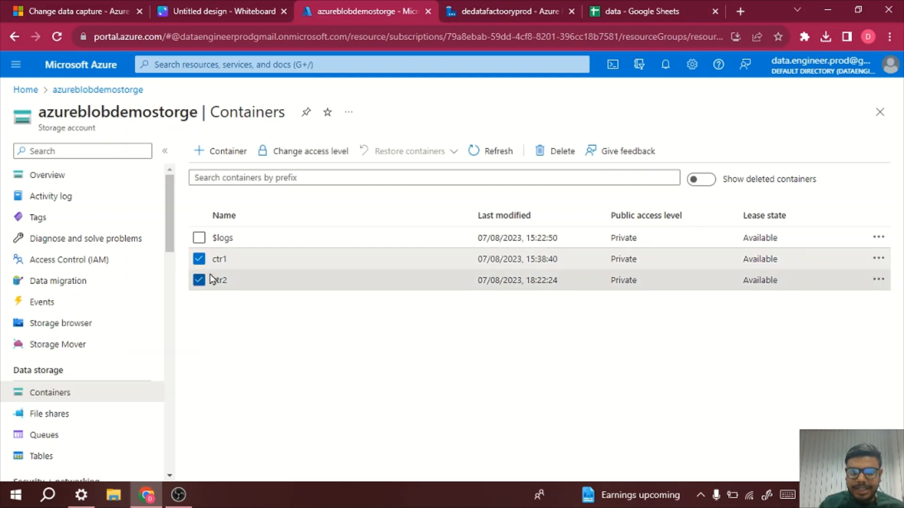
{"action": "left_click", "coordinate": [546, 150]}
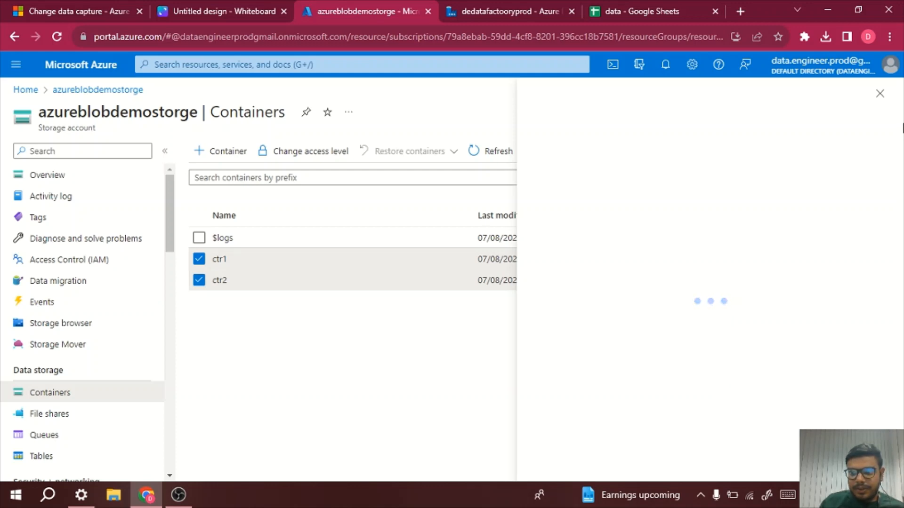
{"action": "left_click", "coordinate": [886, 100]}
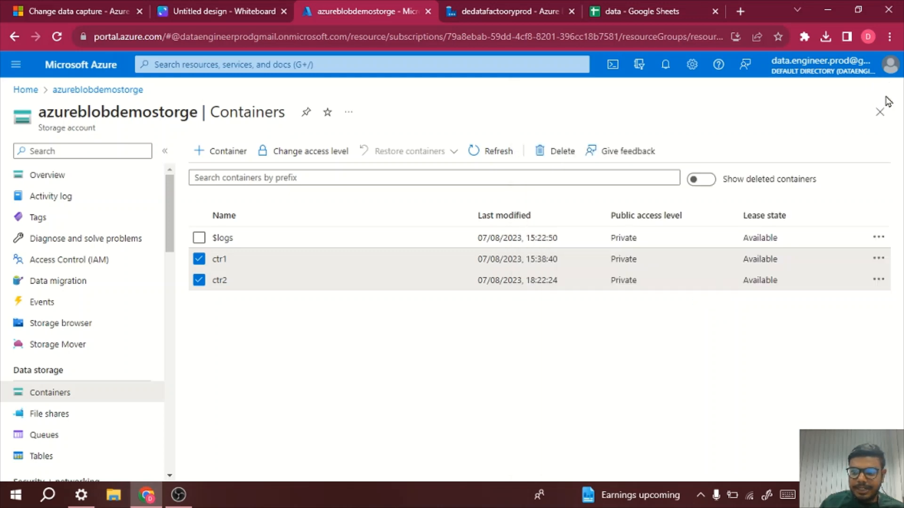
Step: Create a container named source with private access in the storage account and open it
{"action": "left_click", "coordinate": [244, 156]}
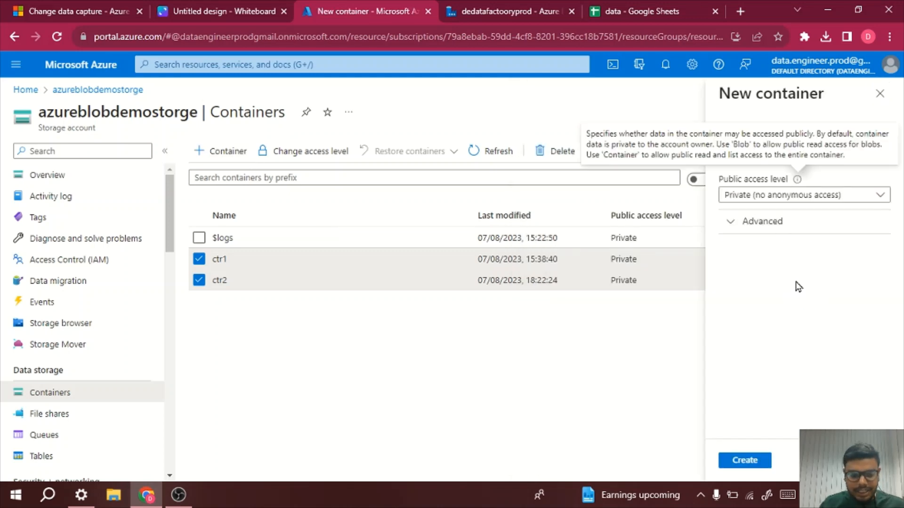
{"action": "type", "text": "source"}
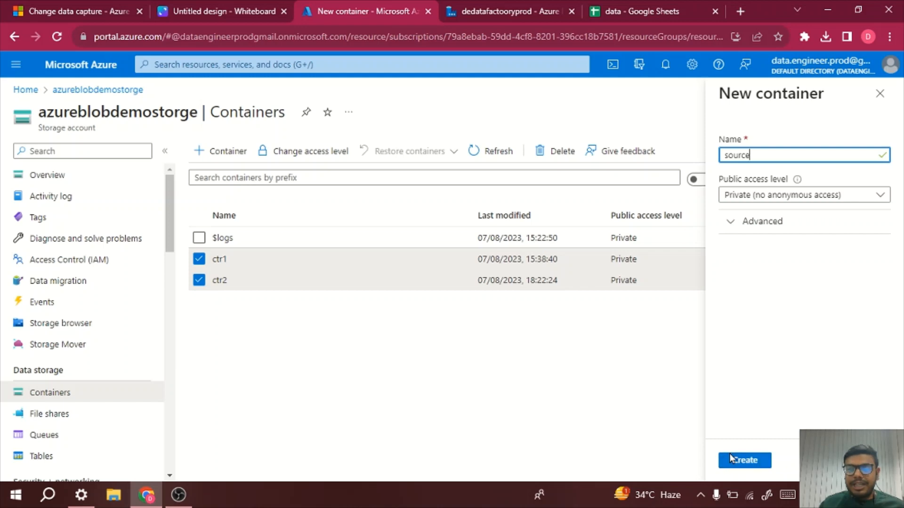
{"action": "left_click", "coordinate": [754, 461]}
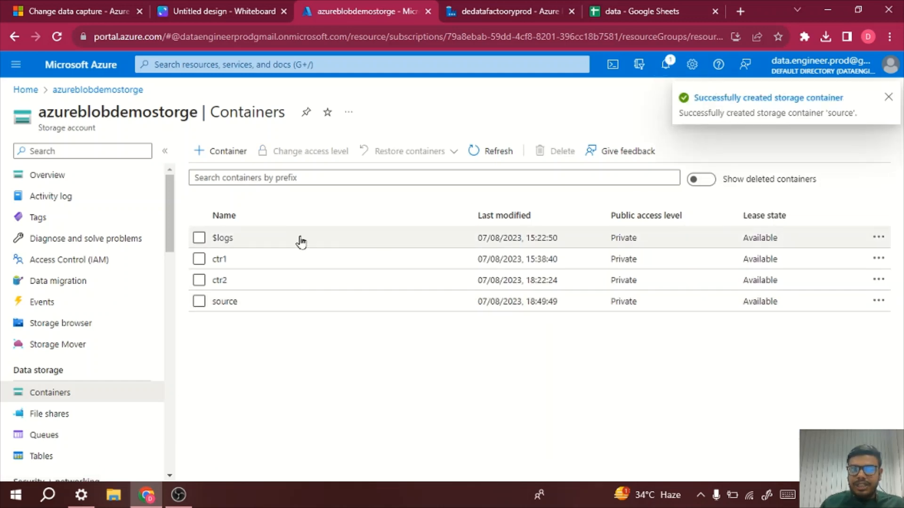
{"action": "left_click", "coordinate": [225, 302]}
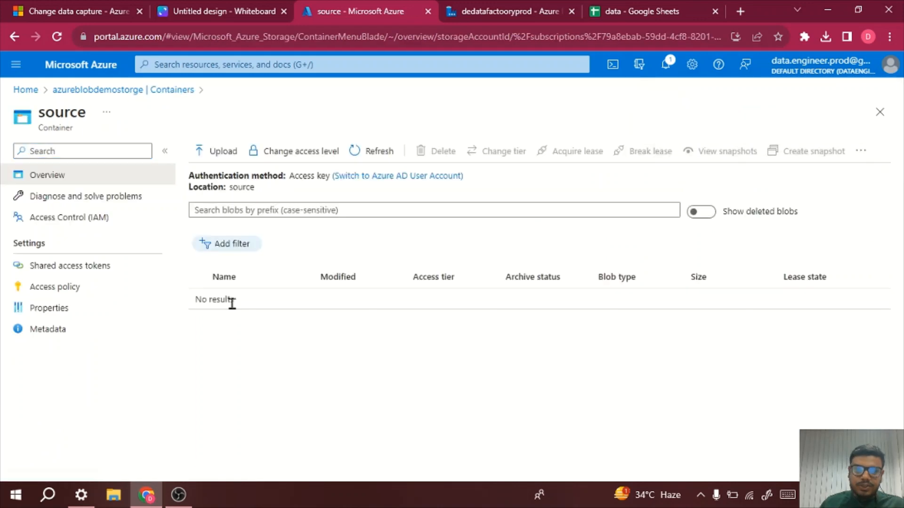
{"action": "left_click", "coordinate": [228, 152]}
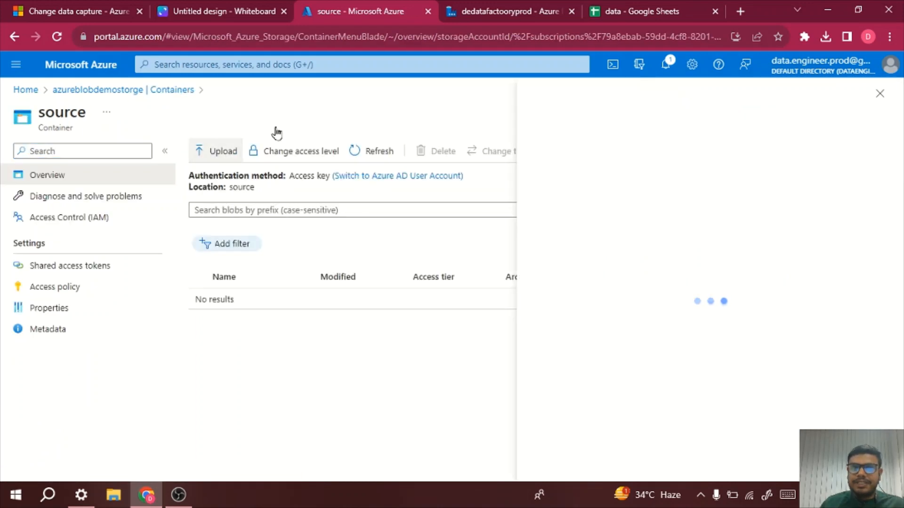
{"action": "left_click", "coordinate": [610, 6]}
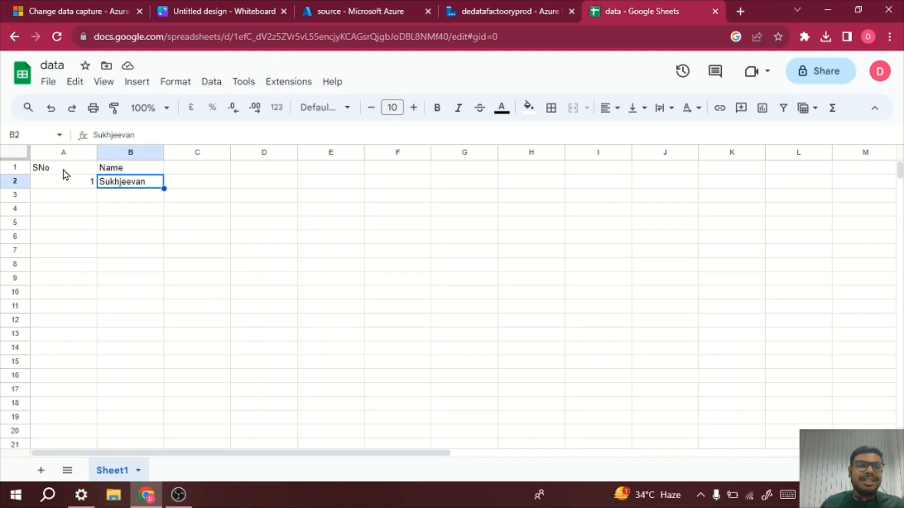
{"action": "left_click", "coordinate": [526, 13]}
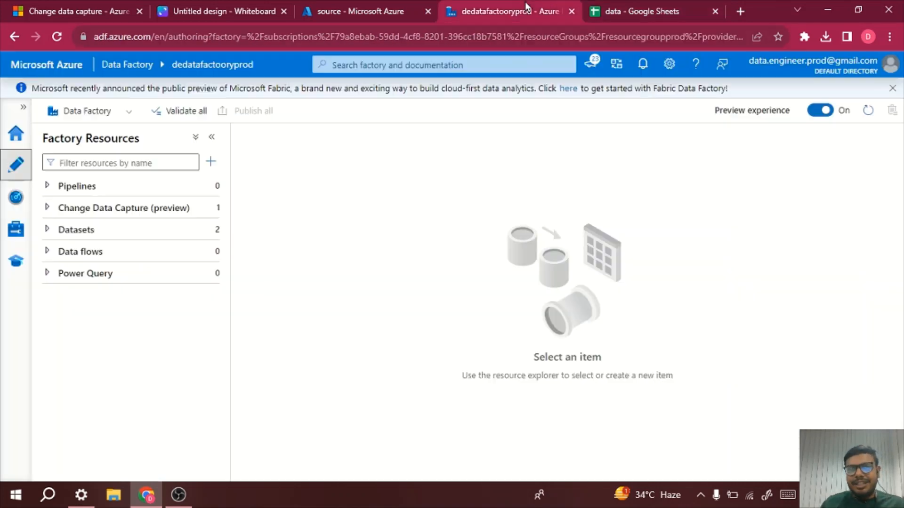
{"action": "left_click", "coordinate": [328, 6]}
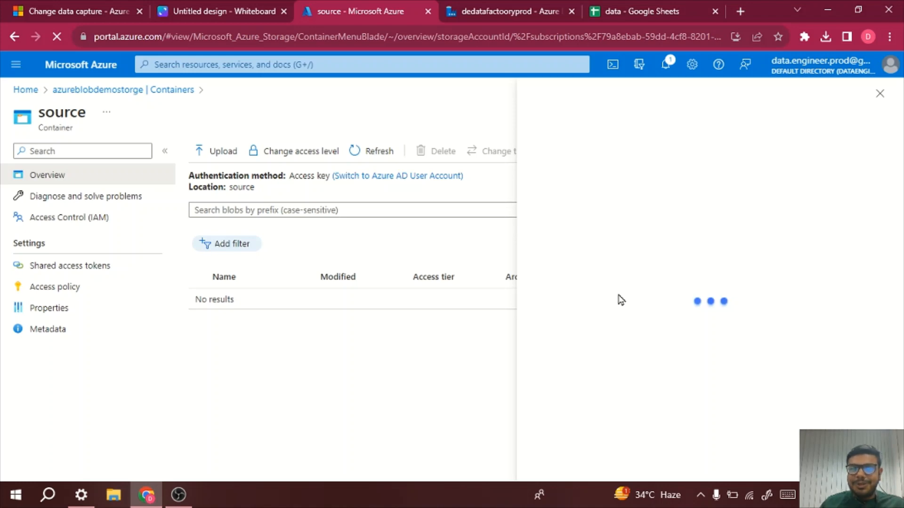
{"action": "left_click", "coordinate": [879, 94]}
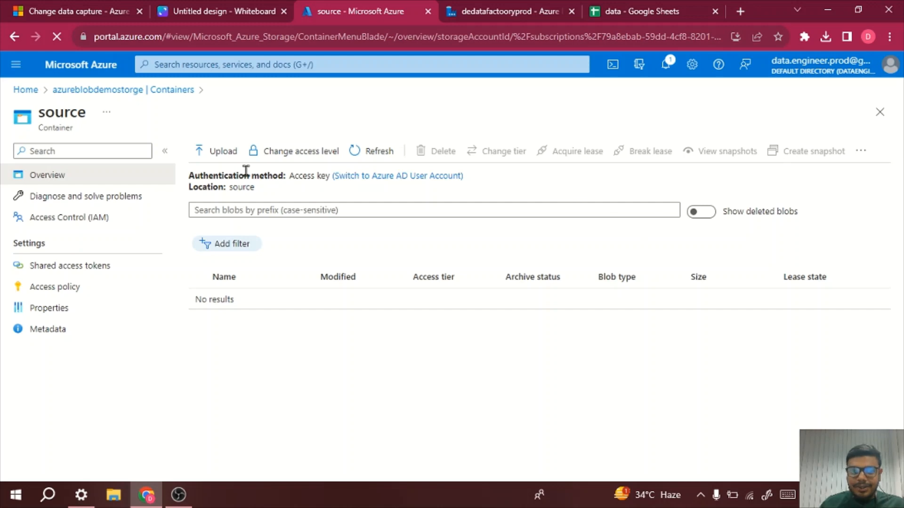
Step: Upload the data - Sheet1.csv file from the Downloads folder to the source container
{"action": "left_click", "coordinate": [223, 151]}
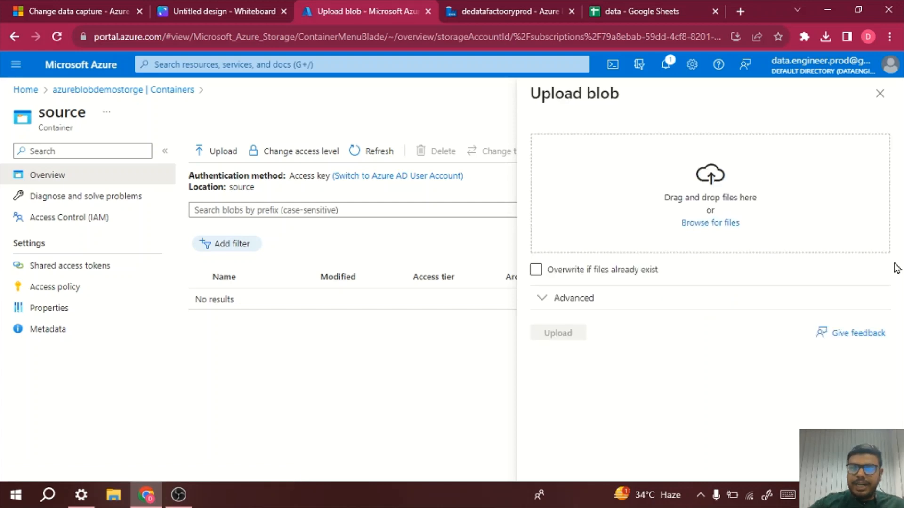
{"action": "left_click", "coordinate": [714, 221]}
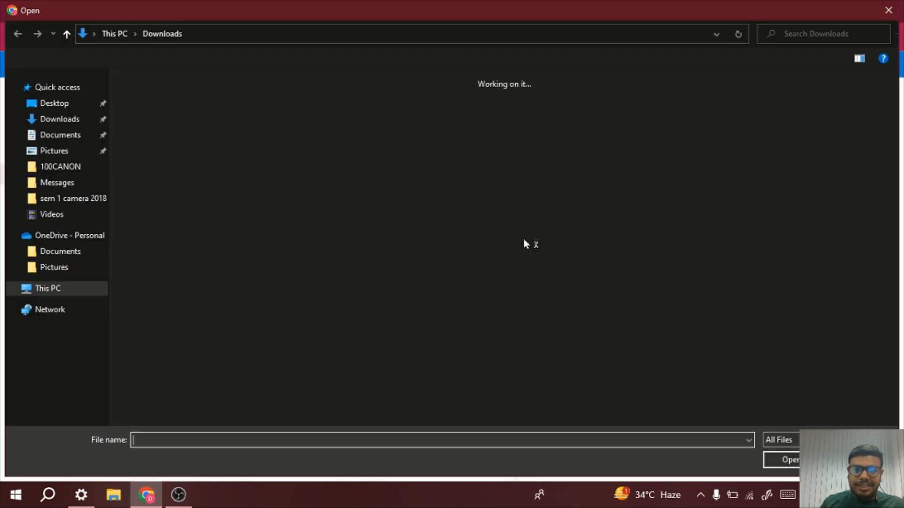
{"action": "left_click", "coordinate": [149, 163]}
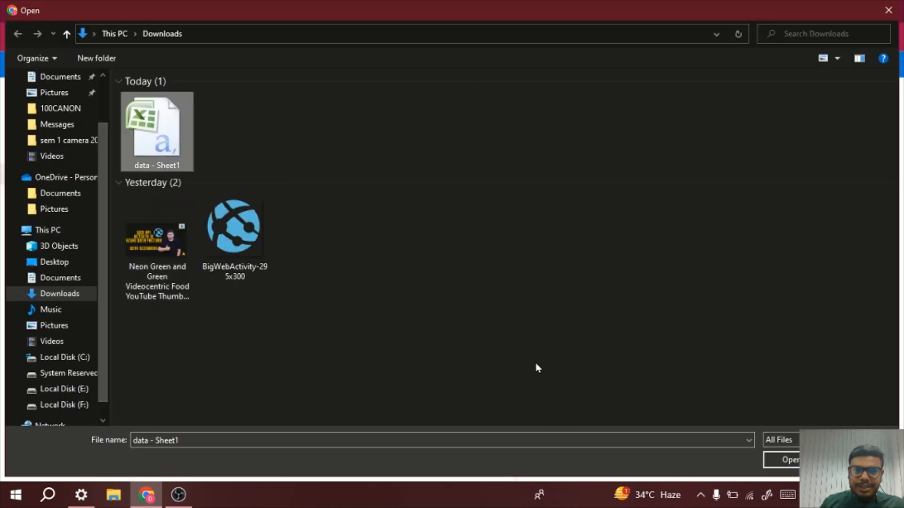
{"action": "left_click", "coordinate": [771, 455]}
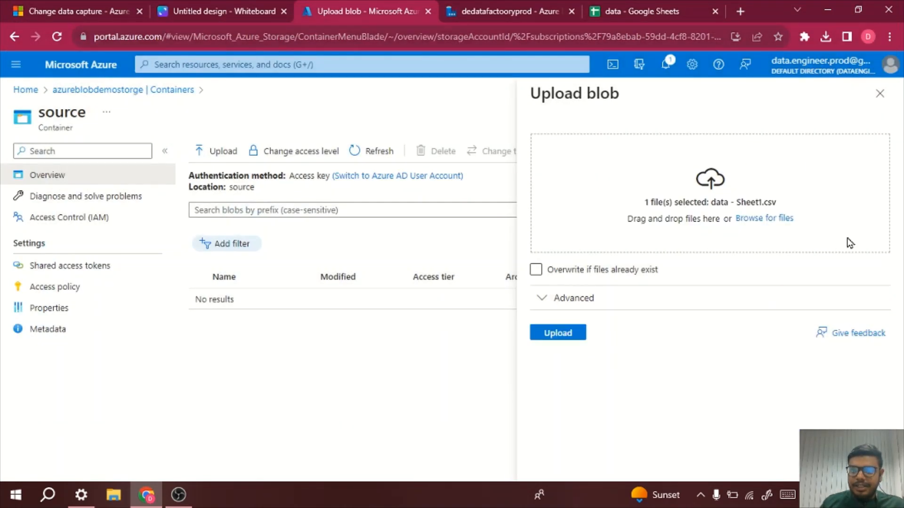
{"action": "left_click", "coordinate": [580, 334]}
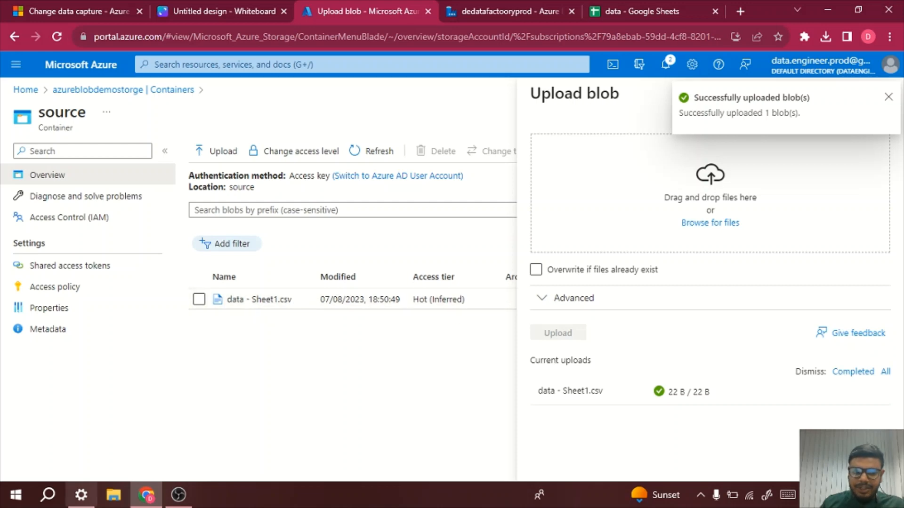
Step: Switch to File Explorer, rename the data - Sheet1 file in Downloads as datasource, and return to the Azure portal
{"action": "left_click", "coordinate": [115, 497]}
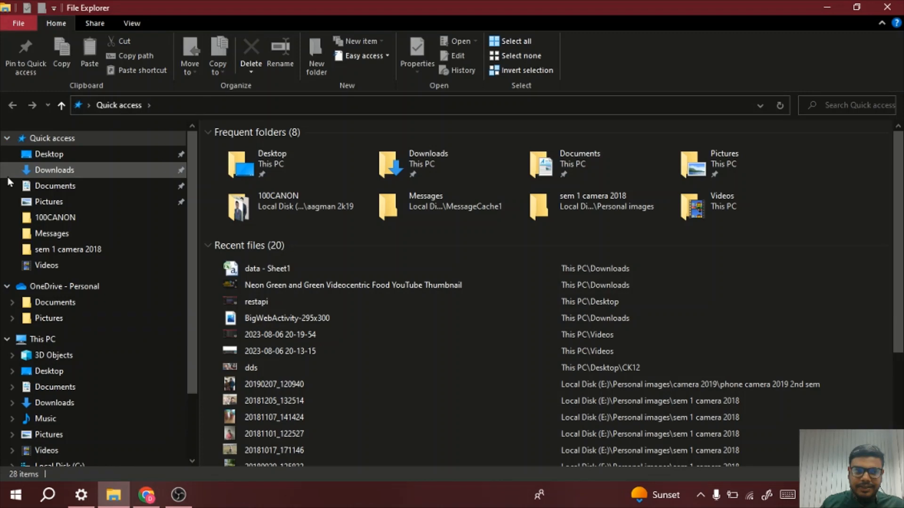
{"action": "left_click", "coordinate": [154, 168]}
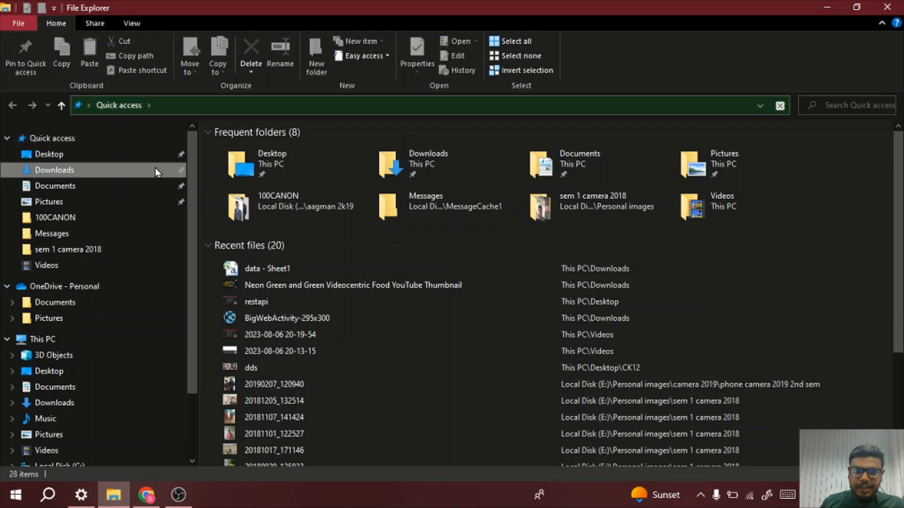
{"action": "left_click", "coordinate": [253, 173]}
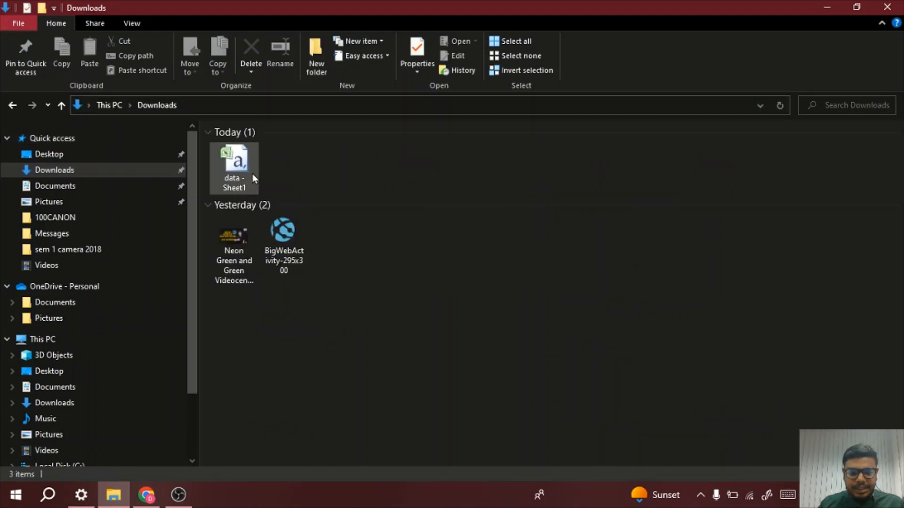
{"action": "left_click", "coordinate": [252, 174]}
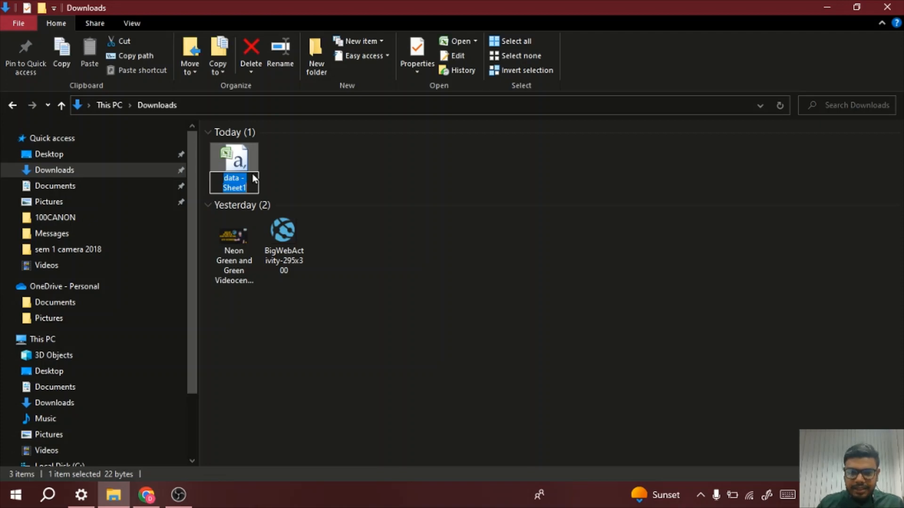
{"action": "key", "text": "Return"}
{"action": "key", "text": "BackSpace"}
{"action": "key", "text": "BackSpace"}
{"action": "key", "text": "BackSpace"}
{"action": "key", "text": "BackSpace"}
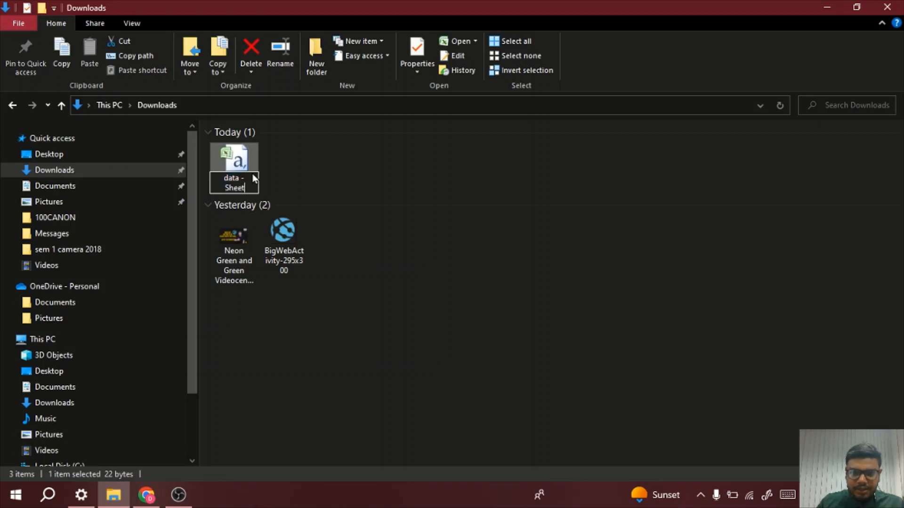
{"action": "key", "text": "BackSpace"}
{"action": "key", "text": "BackSpace"}
{"action": "key", "text": "BackSpace"}
{"action": "key", "text": "BackSpace"}
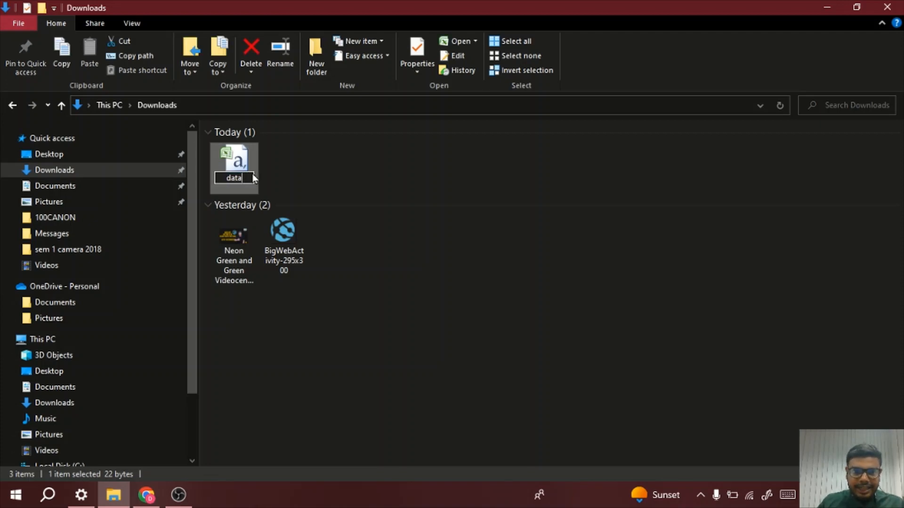
{"action": "type", "text": "source"}
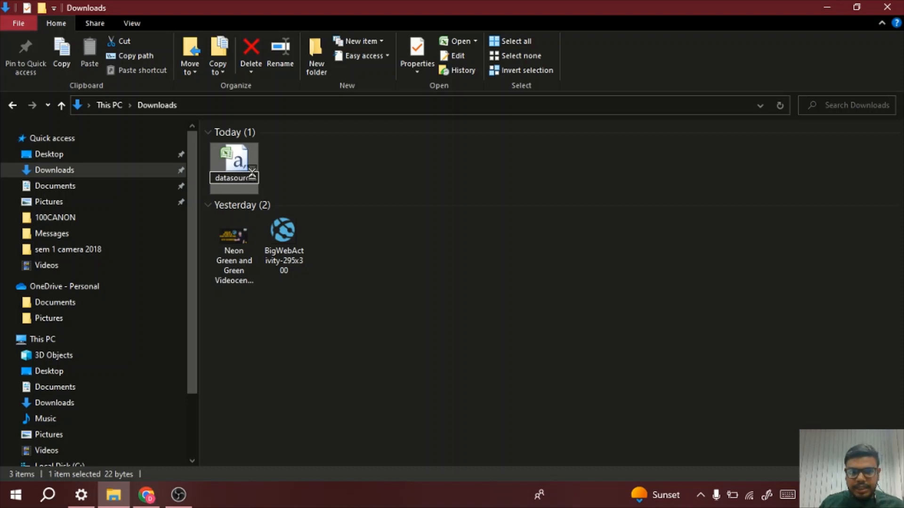
{"action": "key", "text": "Return"}
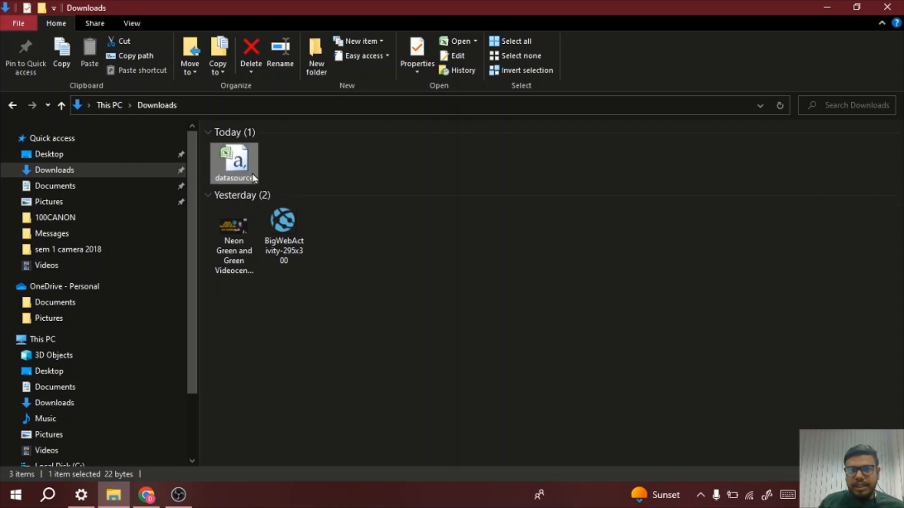
{"action": "left_click", "coordinate": [827, 7]}
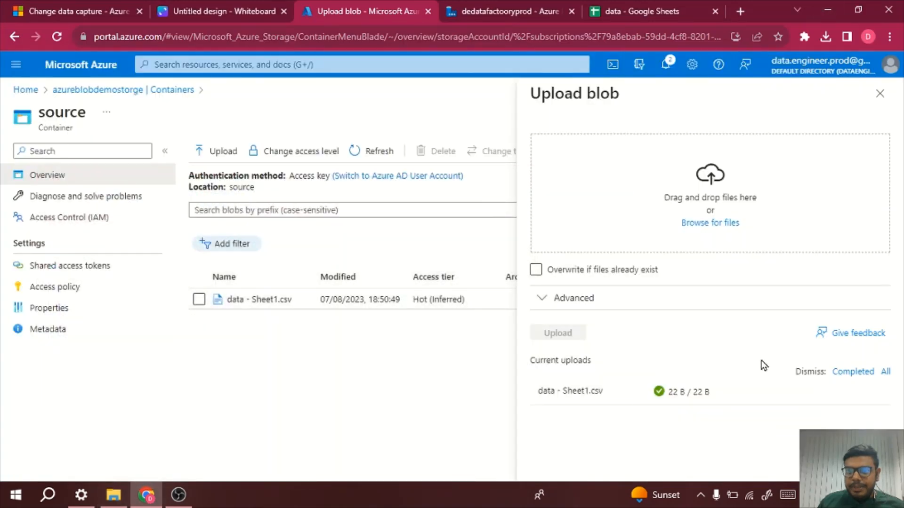
Step: Upload the datasource.csv file from the Downloads folder to the source container
{"action": "left_click", "coordinate": [699, 225]}
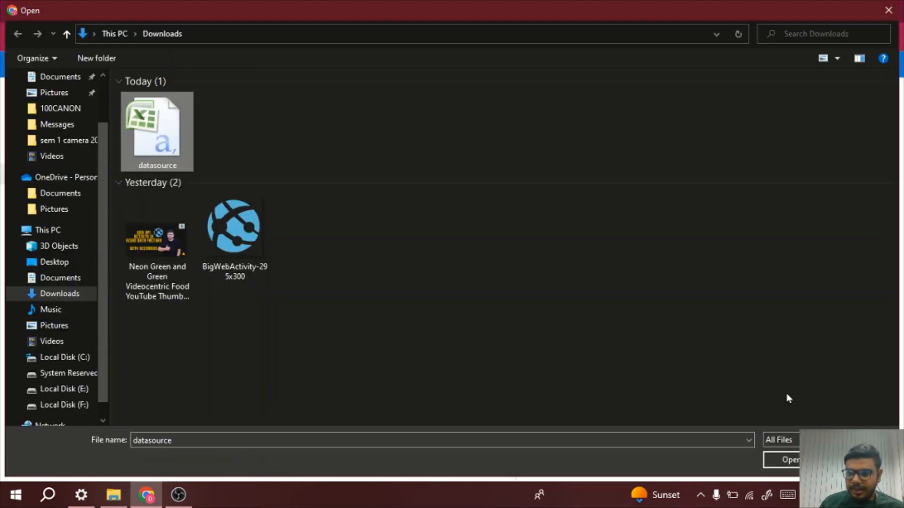
{"action": "left_click", "coordinate": [791, 460]}
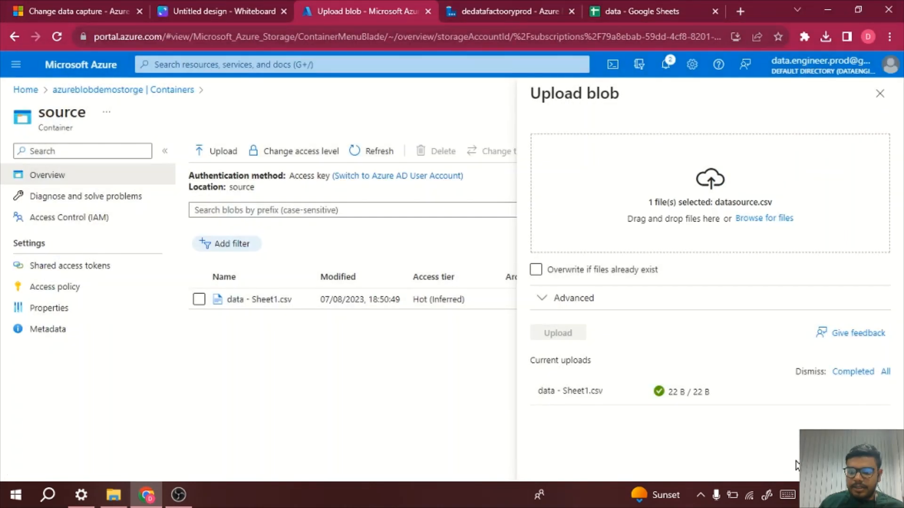
{"action": "left_click", "coordinate": [578, 334]}
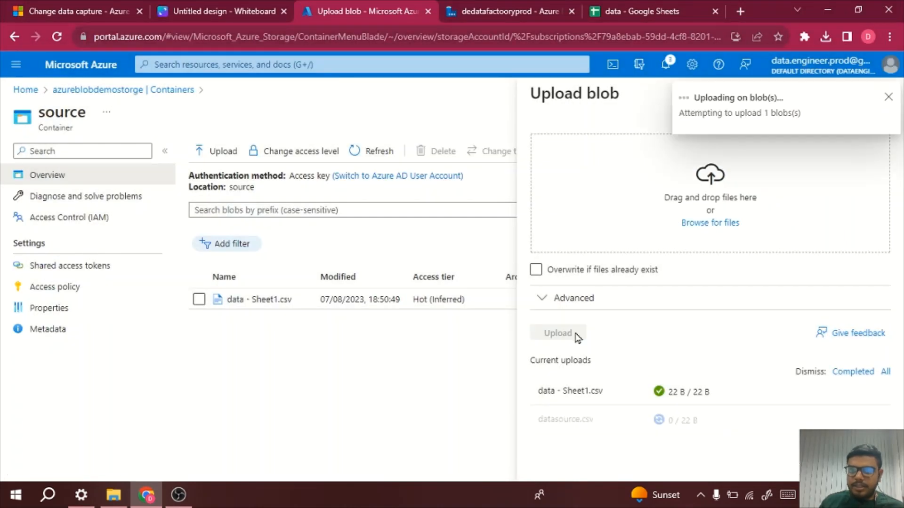
Step: Close the upload pane and delete the data - Sheet1.csv blob from the source container
{"action": "double_click", "coordinate": [200, 306]}
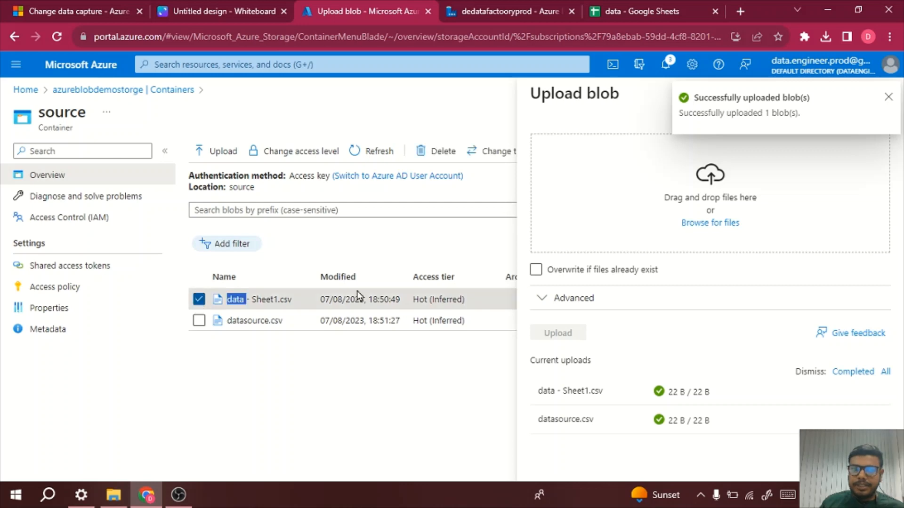
{"action": "left_click", "coordinate": [888, 101]}
{"action": "left_click", "coordinate": [880, 111]}
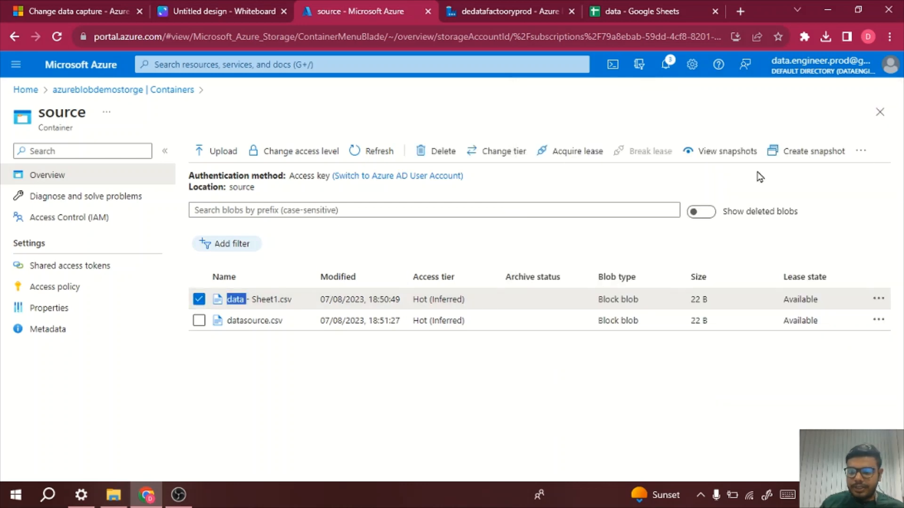
{"action": "left_click", "coordinate": [420, 151]}
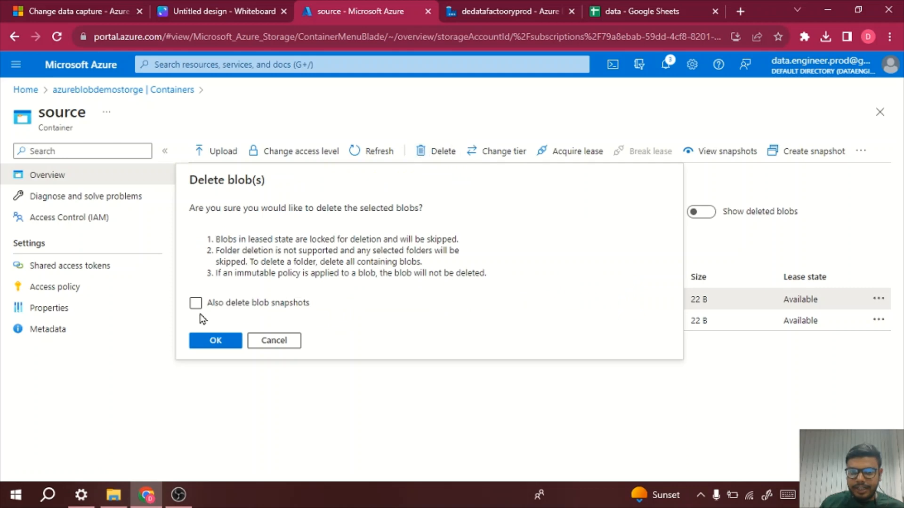
{"action": "left_click", "coordinate": [216, 343]}
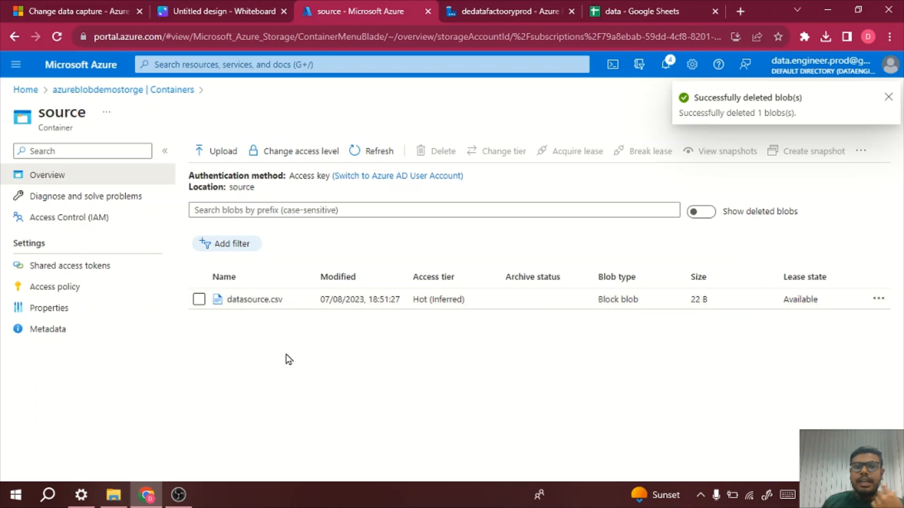
Step: Switch to Azure Data Factory Studio and expand the Change Data Capture (preview) resources
{"action": "left_click", "coordinate": [514, 6]}
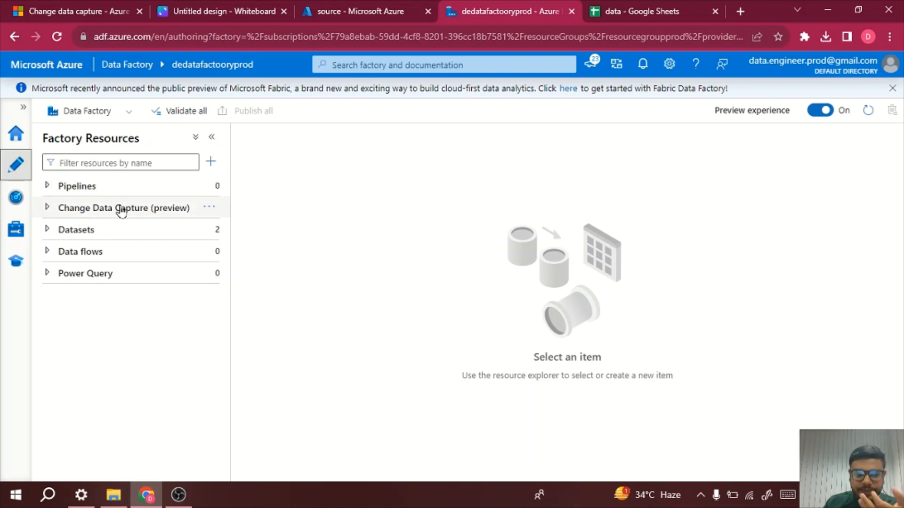
{"action": "left_click", "coordinate": [71, 208]}
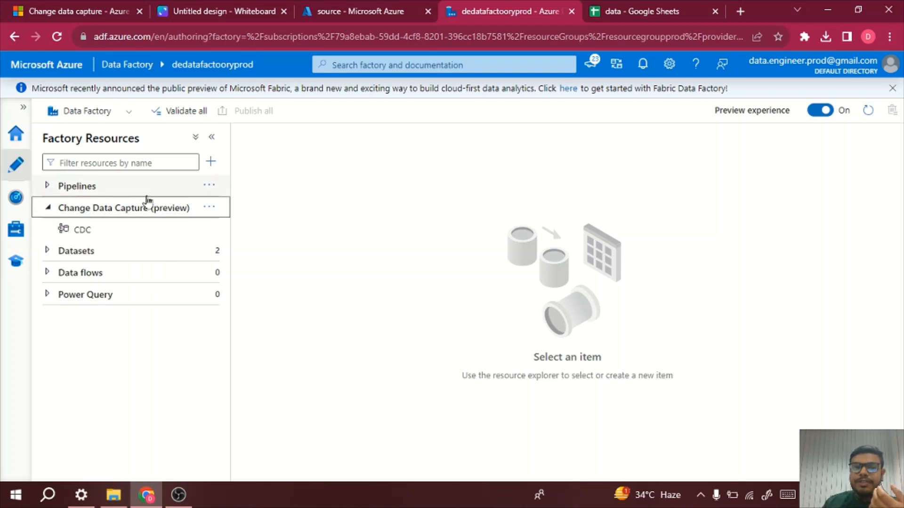
Step: Start a new change data capture resource and name it testcdc
{"action": "left_click", "coordinate": [213, 208]}
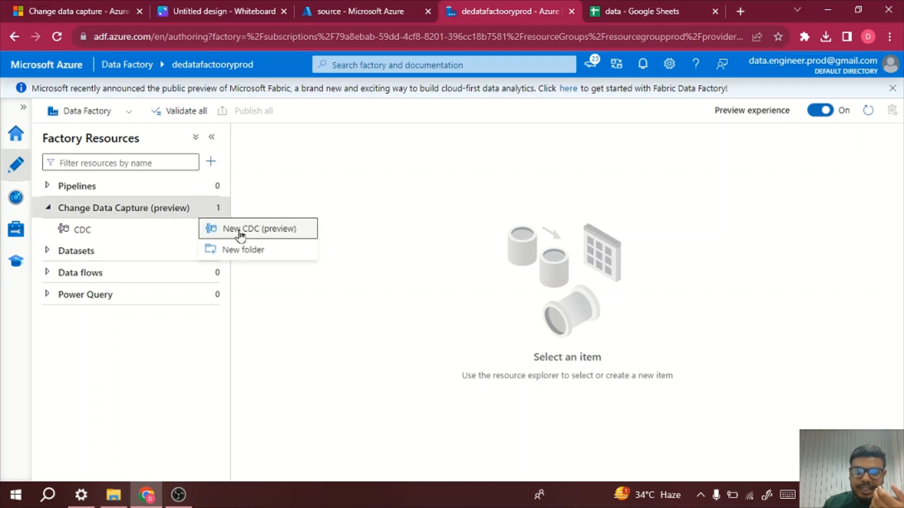
{"action": "left_click", "coordinate": [240, 230]}
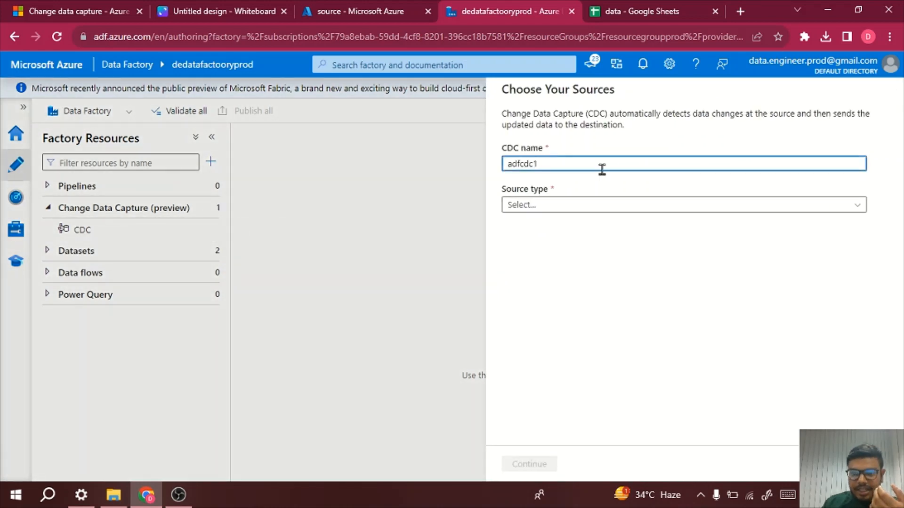
{"action": "key", "text": "ctrl+a"}
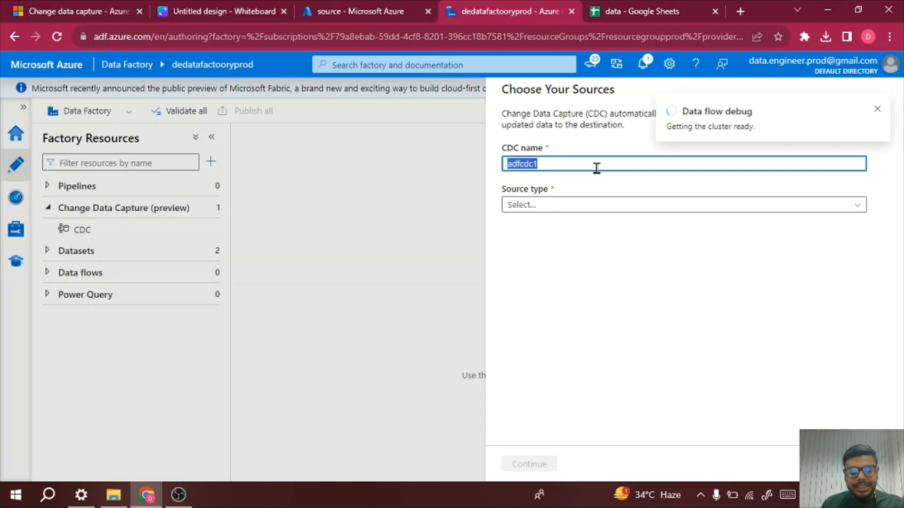
{"action": "type", "text": "testcdc"}
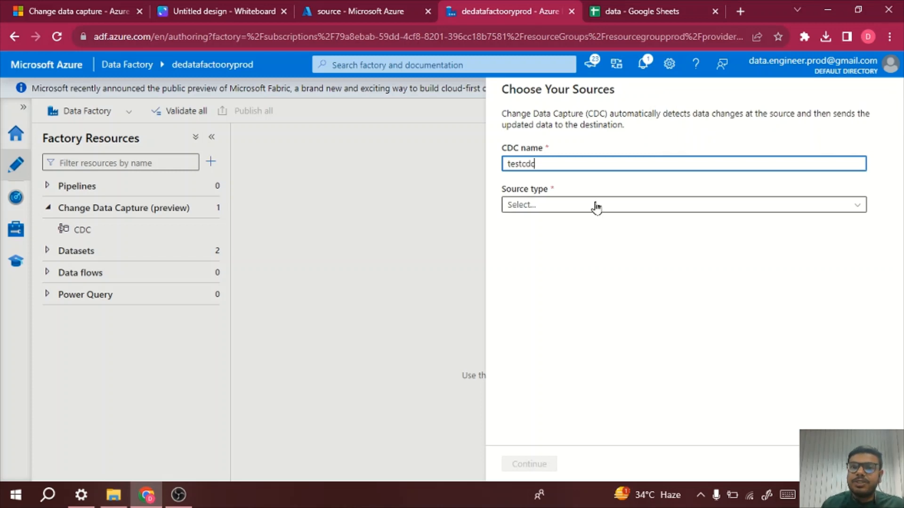
Step: Look through the available source types and set the CDC source type to DelimitedText
{"action": "left_click", "coordinate": [596, 206]}
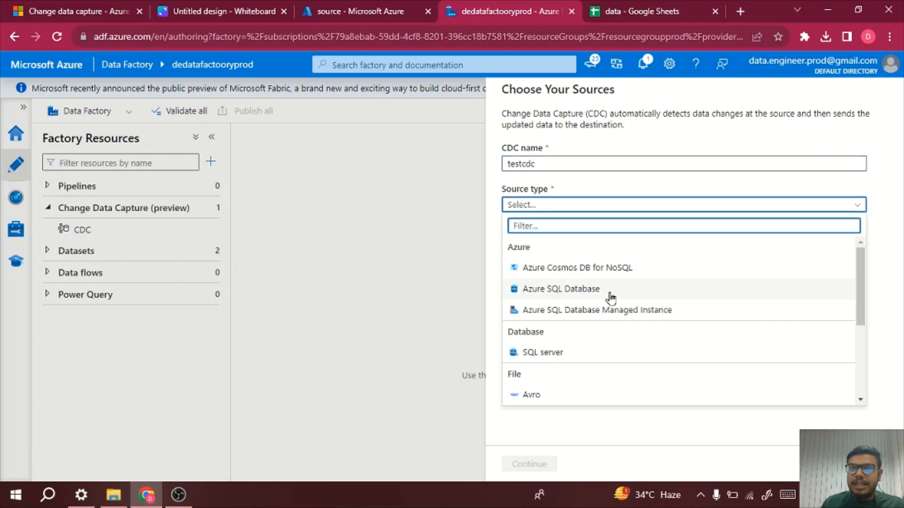
{"action": "scroll", "coordinate": [611, 298], "scroll_direction": "down", "scroll_amount": 3}
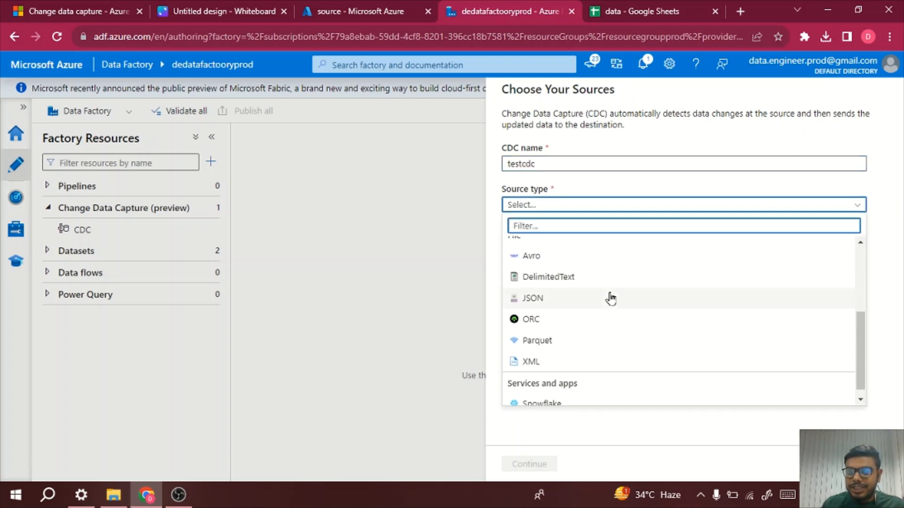
{"action": "scroll", "coordinate": [611, 297], "scroll_direction": "up", "scroll_amount": 3}
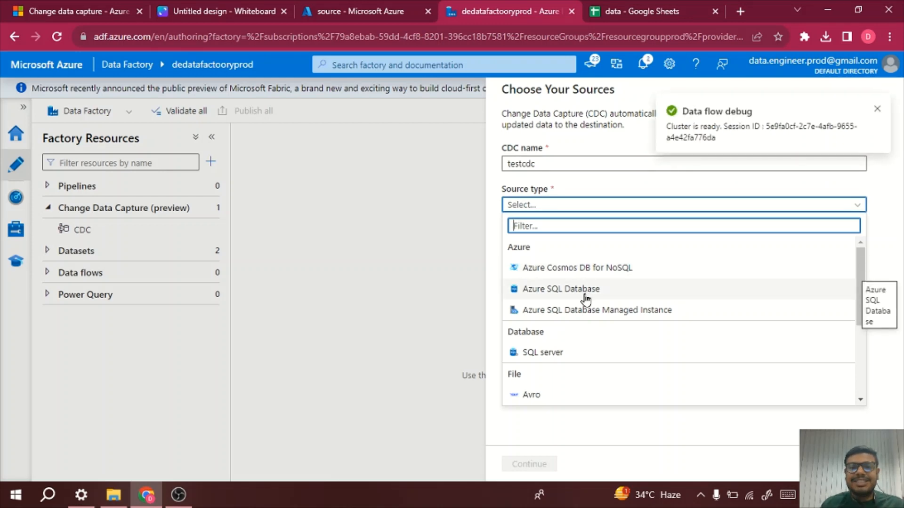
{"action": "scroll", "coordinate": [586, 299], "scroll_direction": "down", "scroll_amount": 3}
{"action": "scroll", "coordinate": [587, 300], "scroll_direction": "up", "scroll_amount": 1}
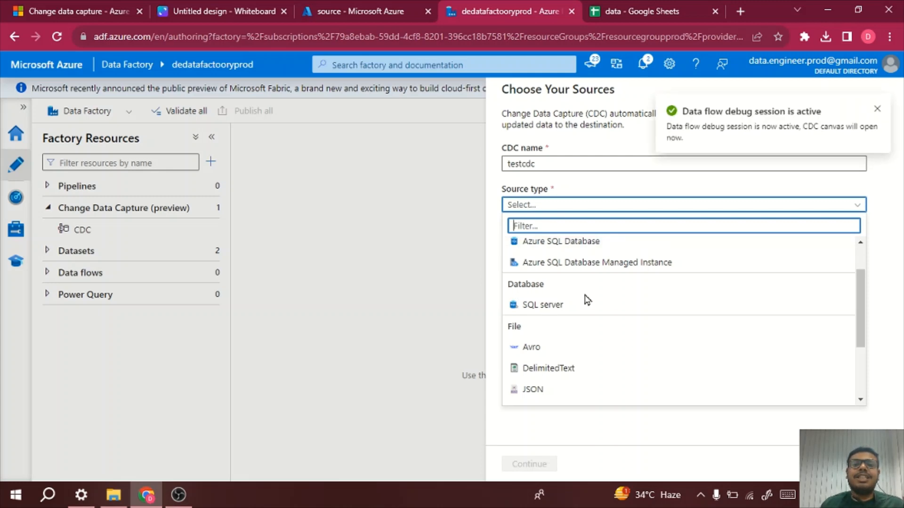
{"action": "scroll", "coordinate": [586, 300], "scroll_direction": "down", "scroll_amount": 3}
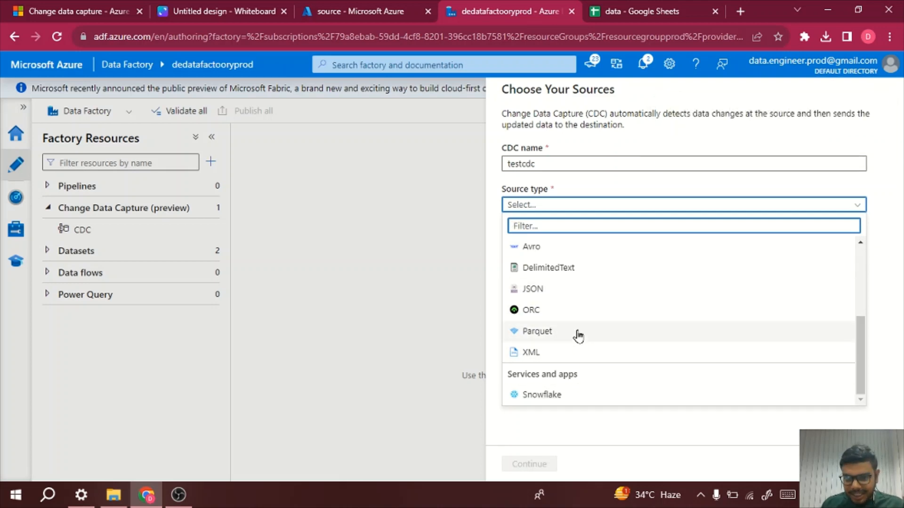
{"action": "scroll", "coordinate": [558, 289], "scroll_direction": "up", "scroll_amount": 1}
{"action": "scroll", "coordinate": [558, 290], "scroll_direction": "up", "scroll_amount": 1}
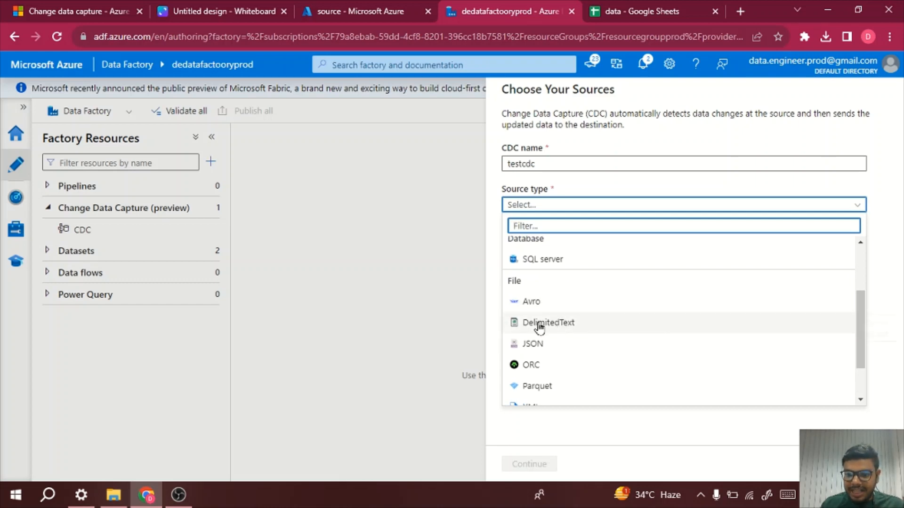
{"action": "left_click", "coordinate": [567, 328]}
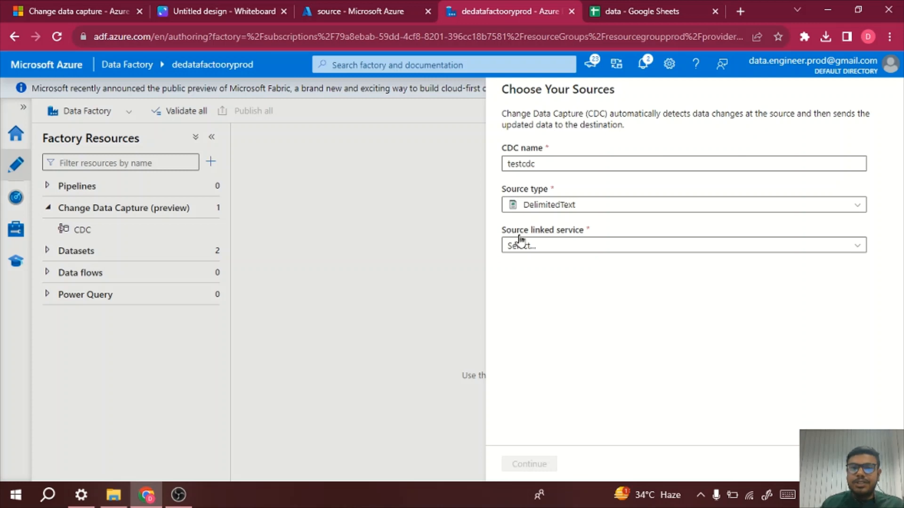
Step: Use AzureBlobStorageLS as the source linked service with the source folder as its path, and continue to the target settings
{"action": "left_click", "coordinate": [580, 247]}
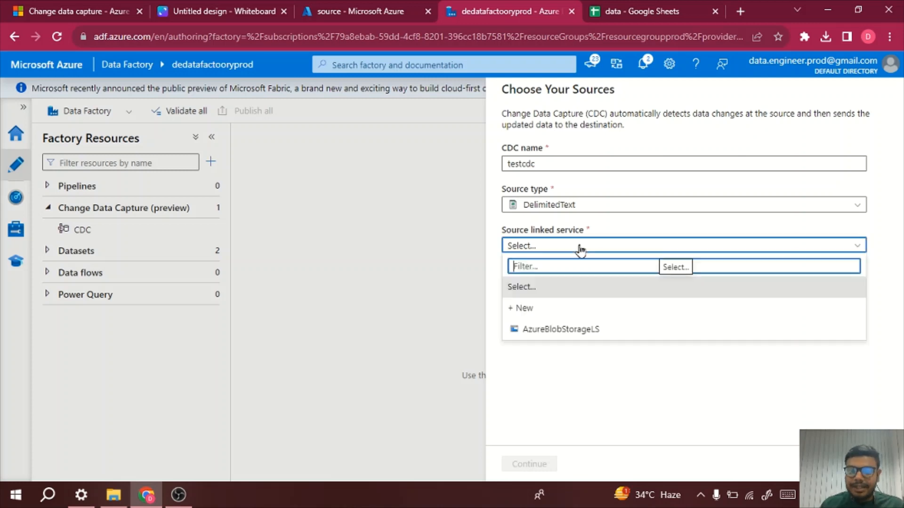
{"action": "left_click", "coordinate": [561, 332]}
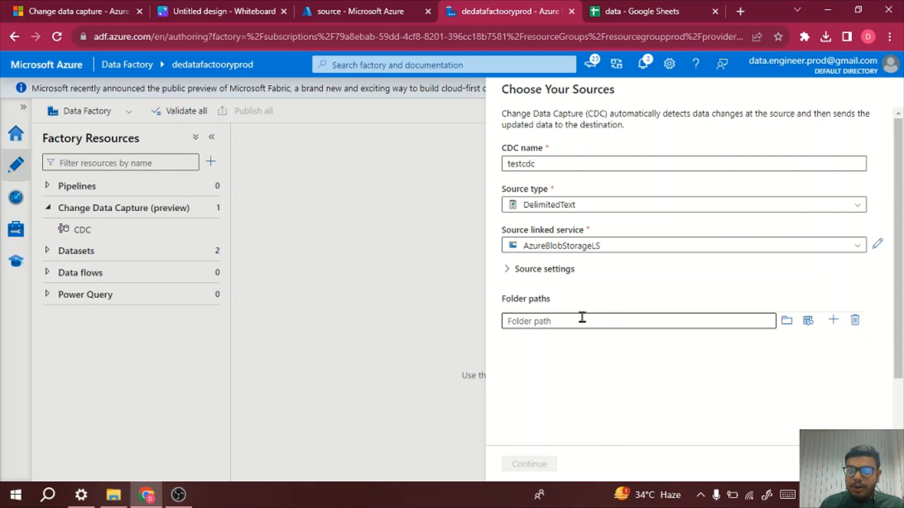
{"action": "left_click", "coordinate": [792, 323]}
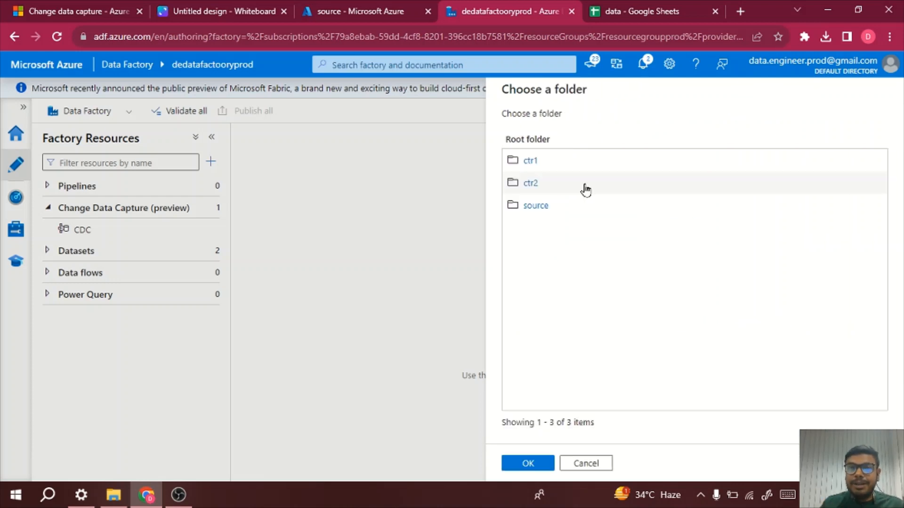
{"action": "left_click", "coordinate": [552, 207]}
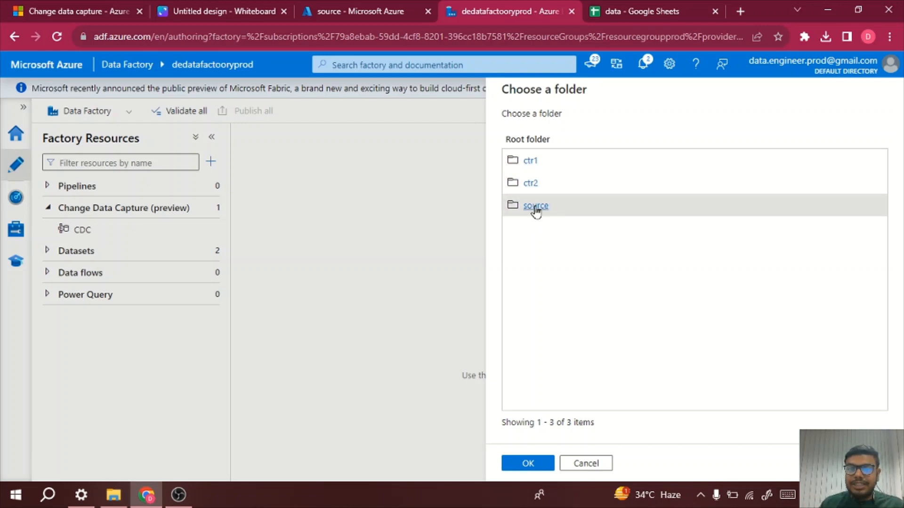
{"action": "left_click", "coordinate": [535, 207]}
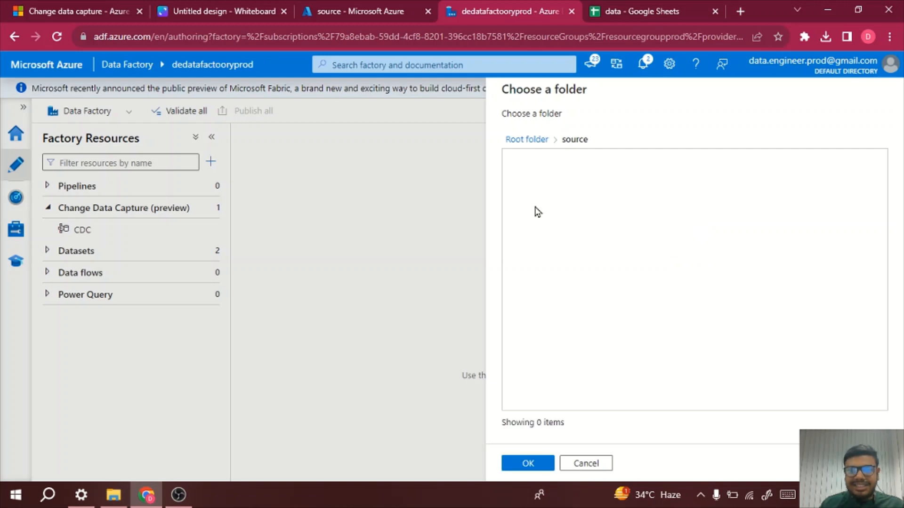
{"action": "left_click", "coordinate": [535, 463]}
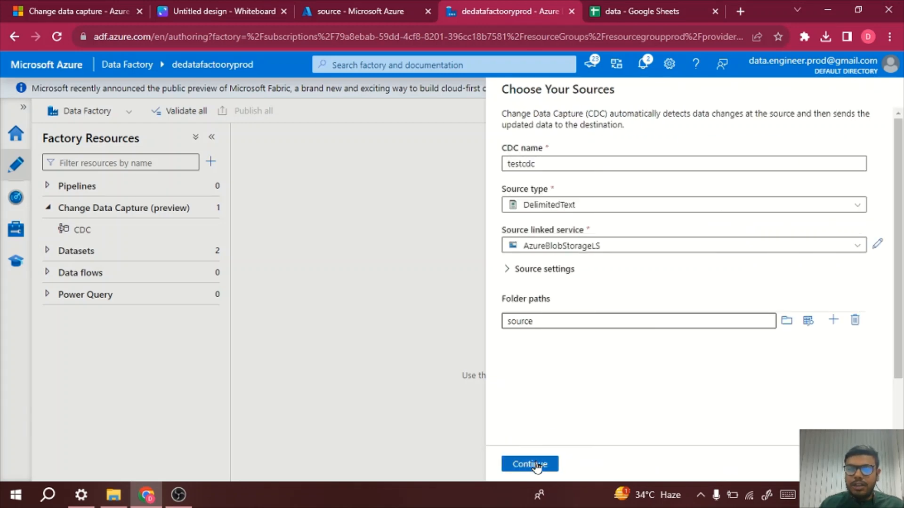
{"action": "left_click", "coordinate": [537, 464]}
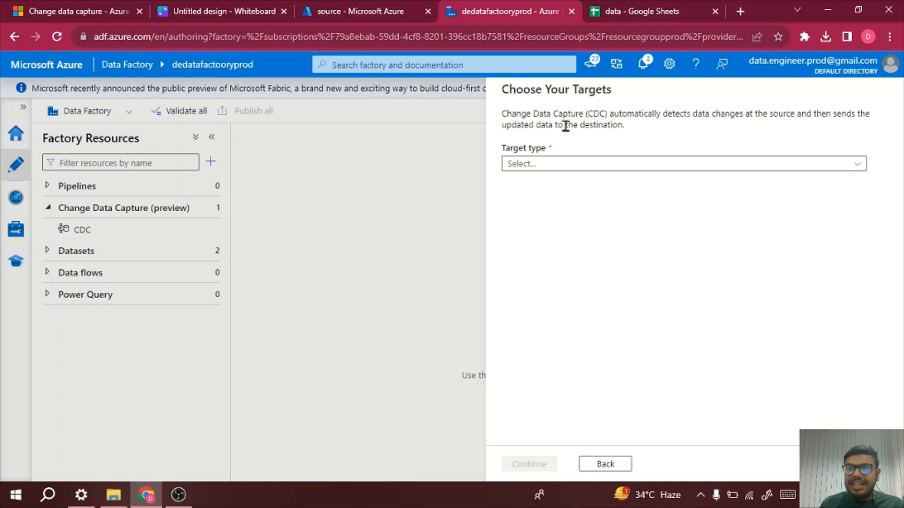
Step: Set the target type to DelimitedText and the target linked service to AzureBlobStorageLS
{"action": "left_click", "coordinate": [565, 165]}
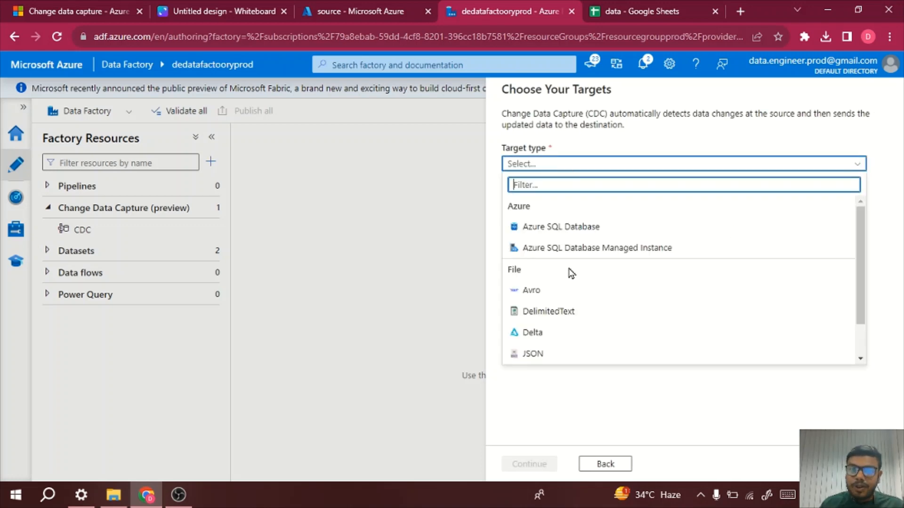
{"action": "left_click", "coordinate": [563, 312]}
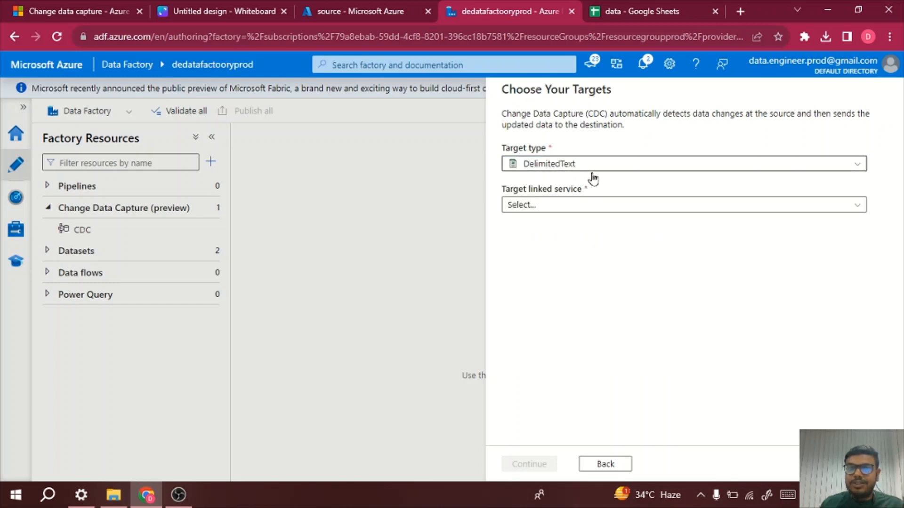
{"action": "left_click", "coordinate": [609, 207]}
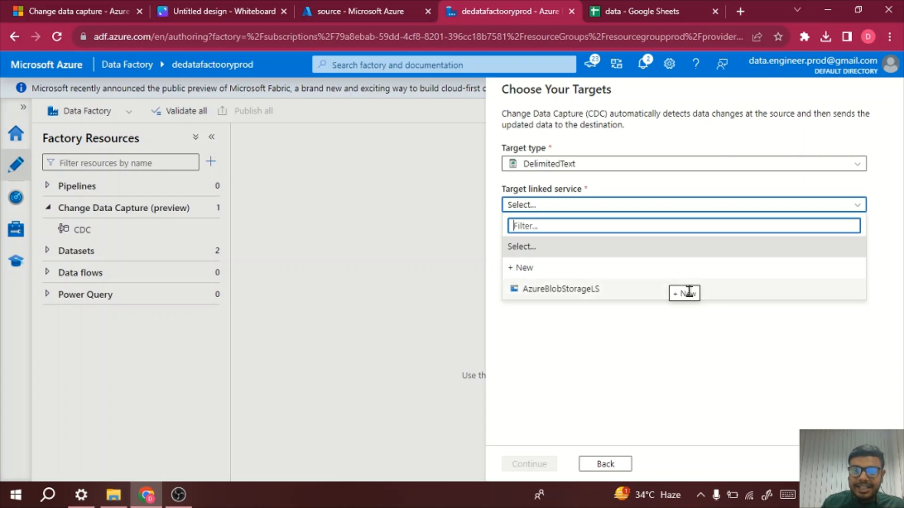
{"action": "left_click", "coordinate": [570, 289]}
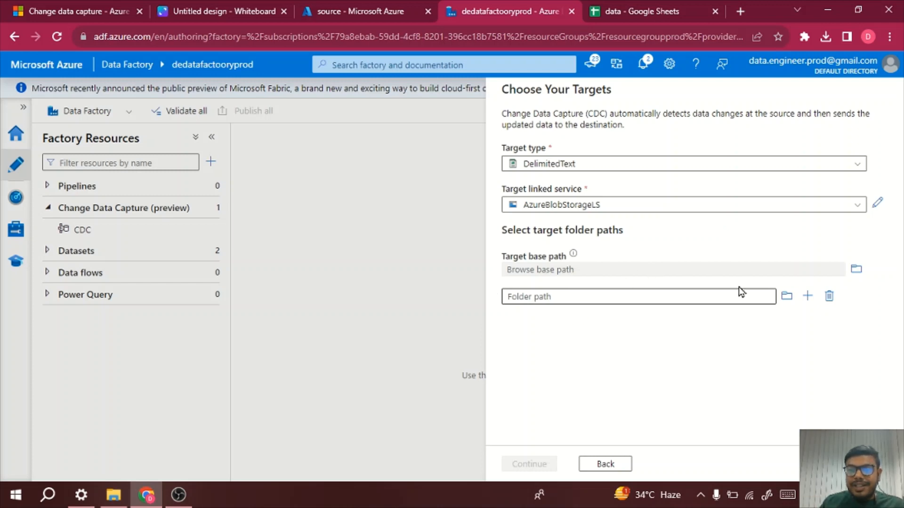
Step: Switch to the Azure portal and create a private container named sink in the azureblobdemostorge storage account
{"action": "left_click", "coordinate": [365, 7]}
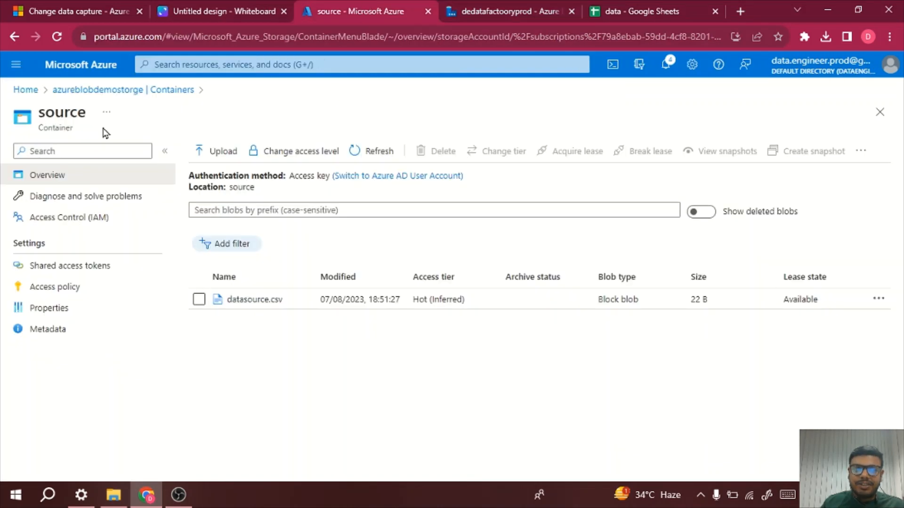
{"action": "left_click", "coordinate": [144, 94]}
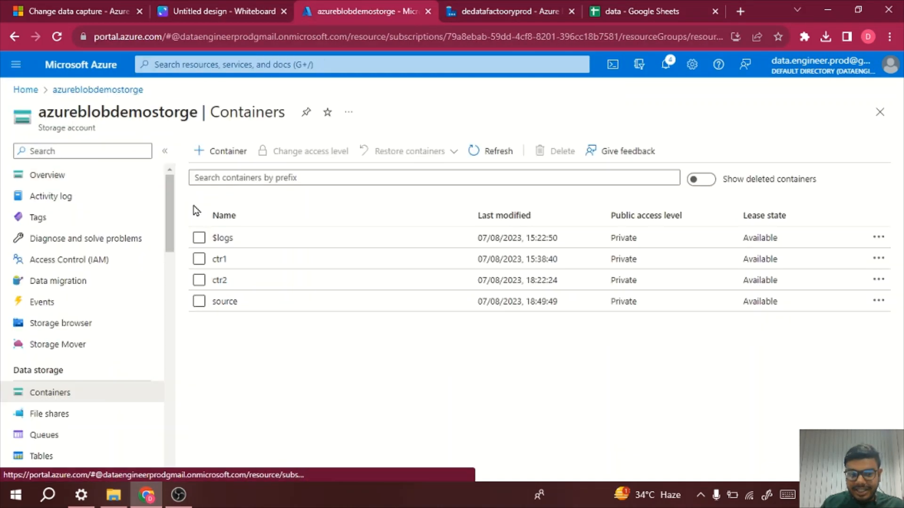
{"action": "left_click", "coordinate": [228, 151]}
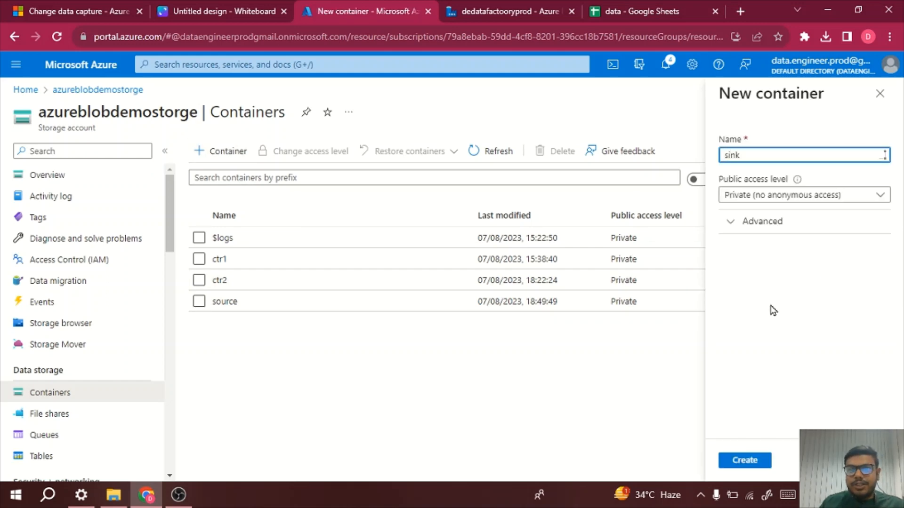
{"action": "left_click", "coordinate": [761, 460]}
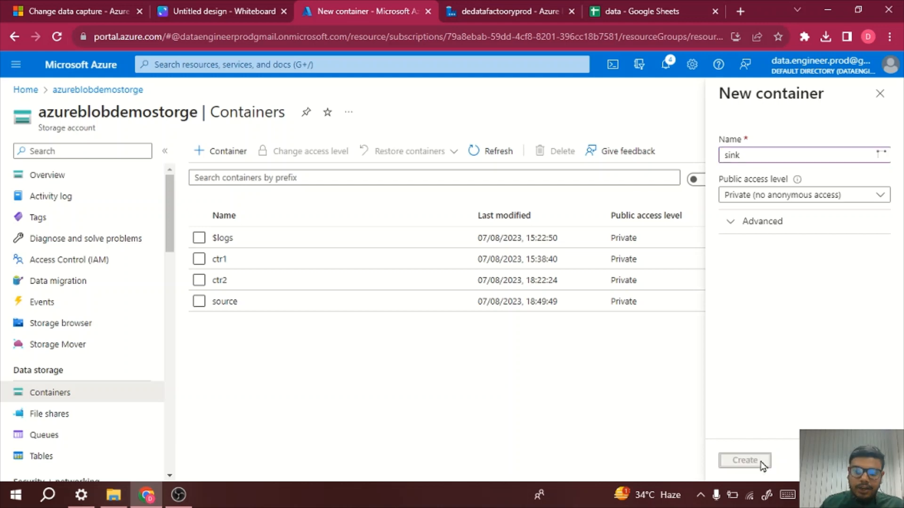
Step: Return to Azure Data Factory Studio, choose the sink folder as the target path, and complete the target setup
{"action": "left_click", "coordinate": [488, 6]}
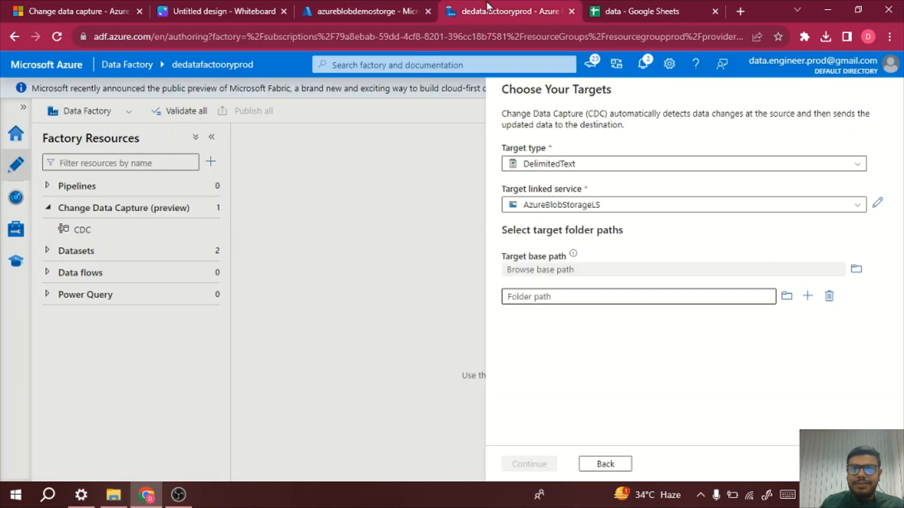
{"action": "left_click", "coordinate": [786, 298]}
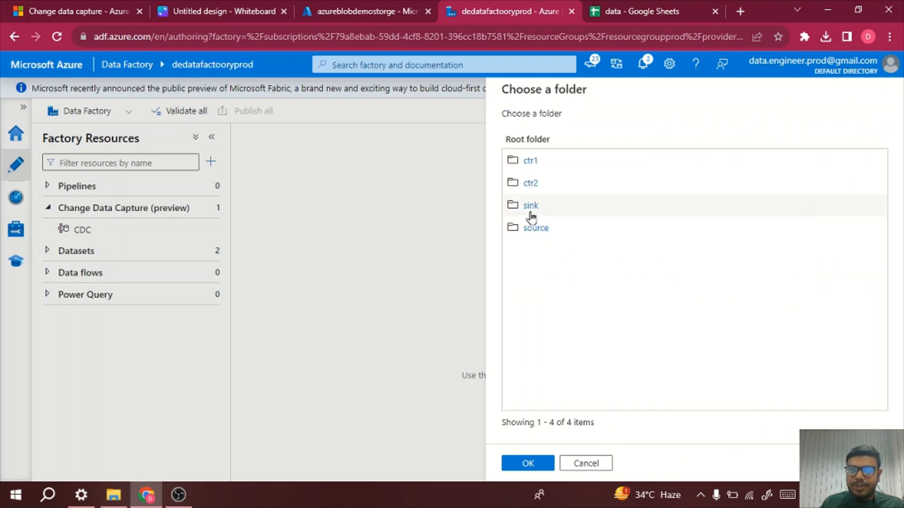
{"action": "left_click", "coordinate": [530, 207]}
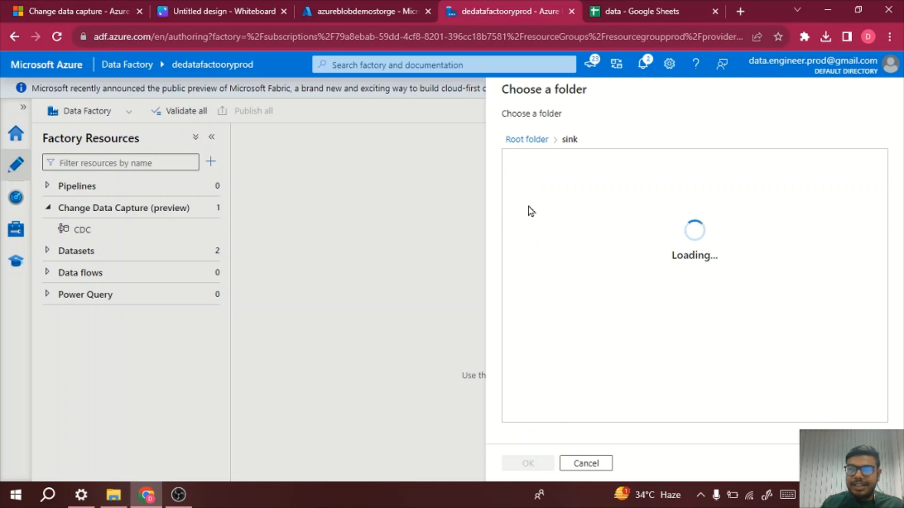
{"action": "left_click", "coordinate": [528, 464]}
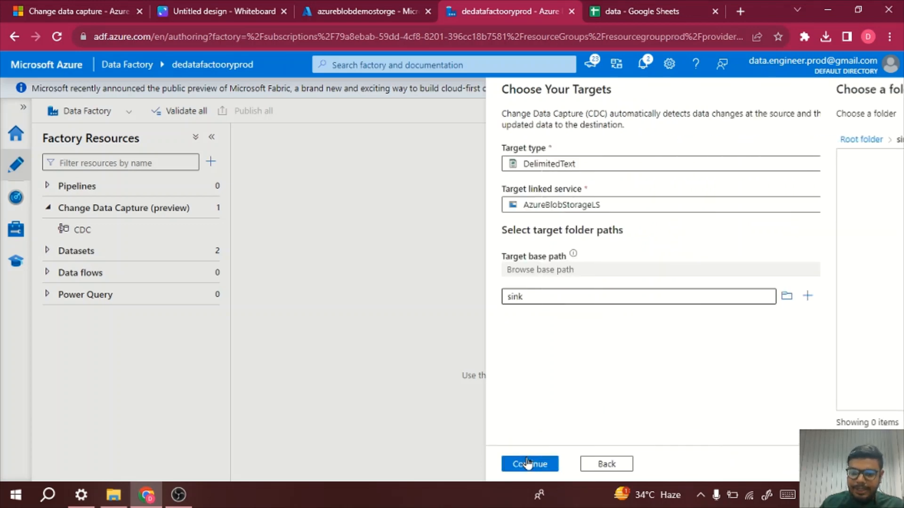
{"action": "left_click", "coordinate": [528, 464]}
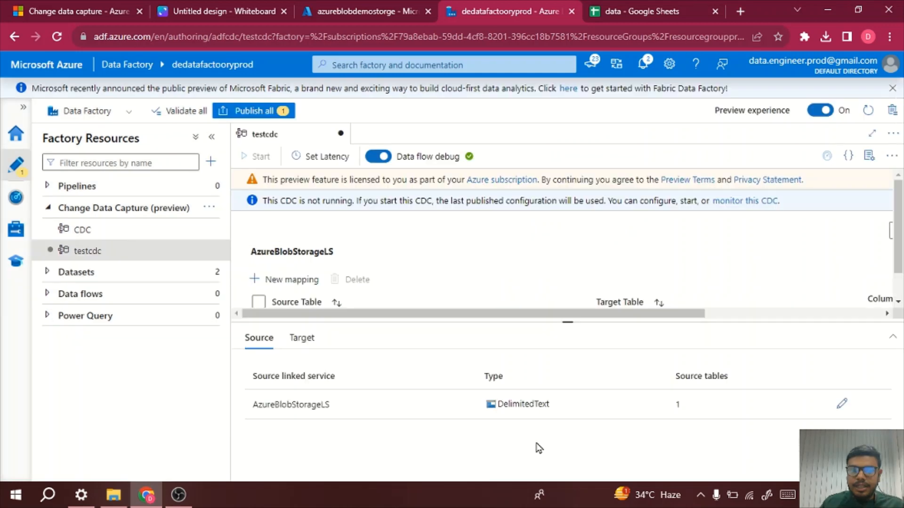
Step: Set the latency of testcdc to Real-time and apply the change
{"action": "scroll", "coordinate": [499, 292], "scroll_direction": "down", "scroll_amount": 1}
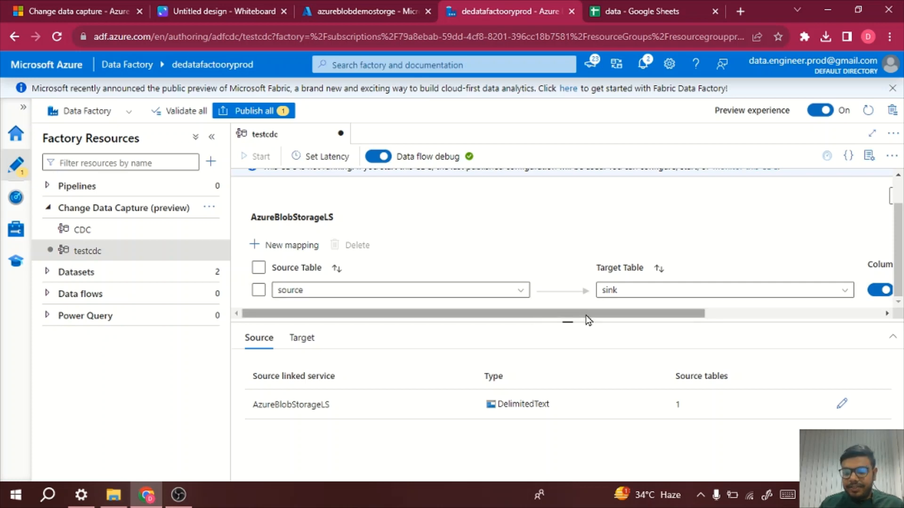
{"action": "left_click_drag", "start_coordinate": [586, 316], "coordinate": [544, 321]}
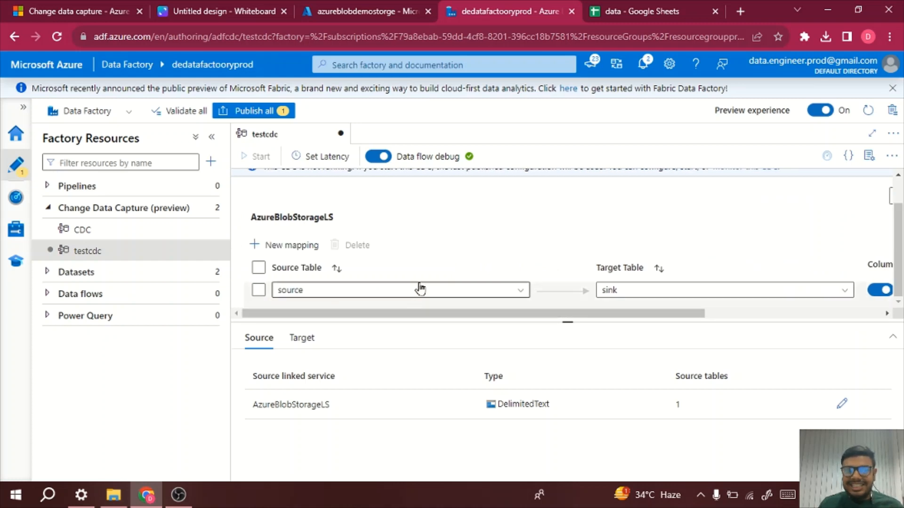
{"action": "scroll", "coordinate": [434, 241], "scroll_direction": "up", "scroll_amount": 2}
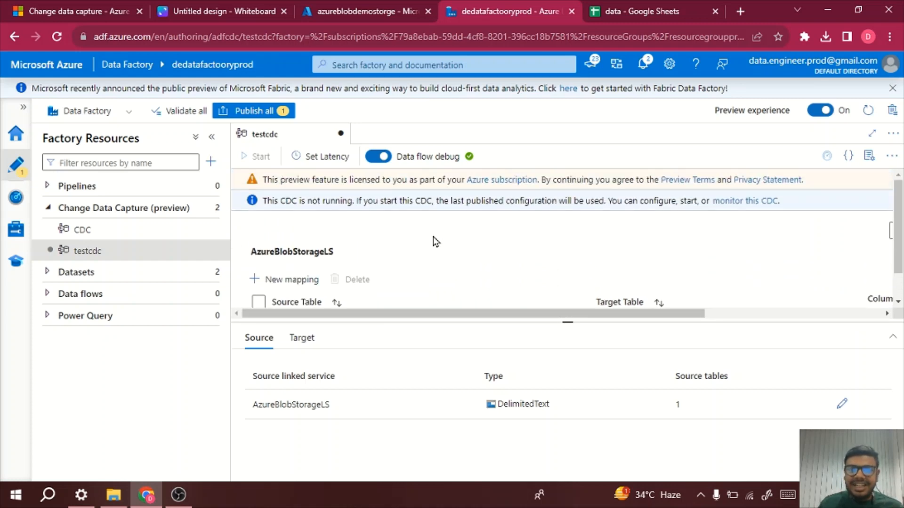
{"action": "left_click", "coordinate": [335, 158]}
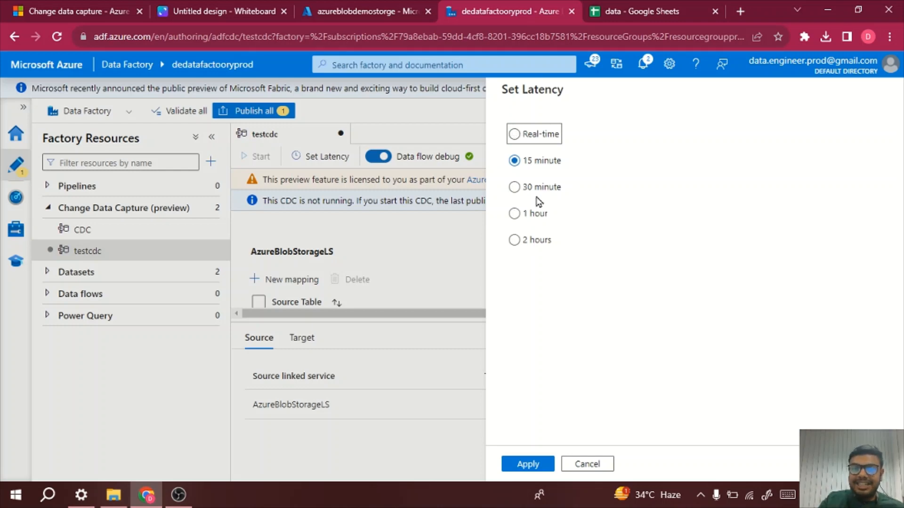
{"action": "left_click", "coordinate": [516, 136]}
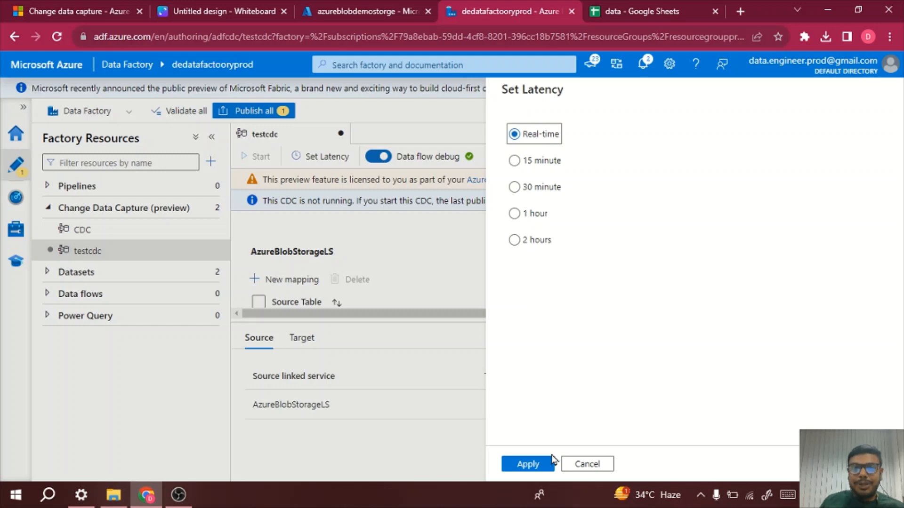
{"action": "left_click", "coordinate": [519, 467]}
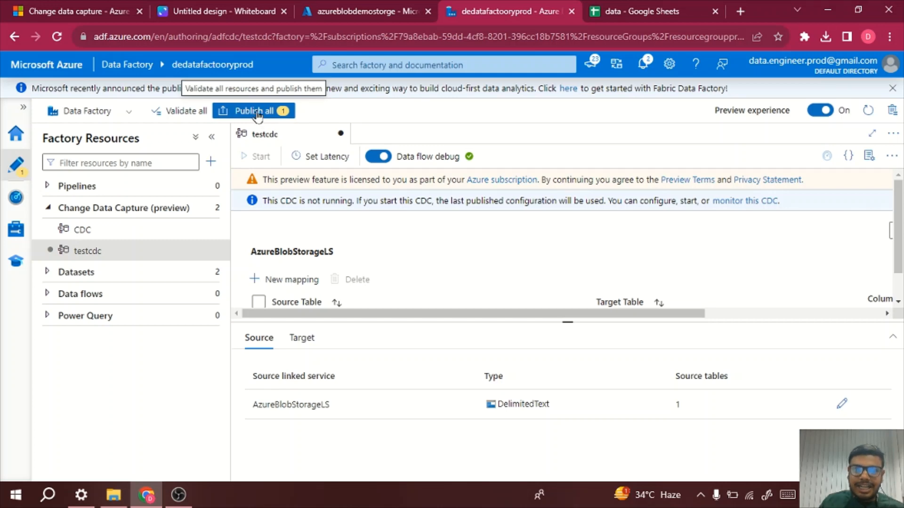
Step: Publish the pending testcdc change to the live environment and start the change data capture
{"action": "left_click", "coordinate": [257, 112]}
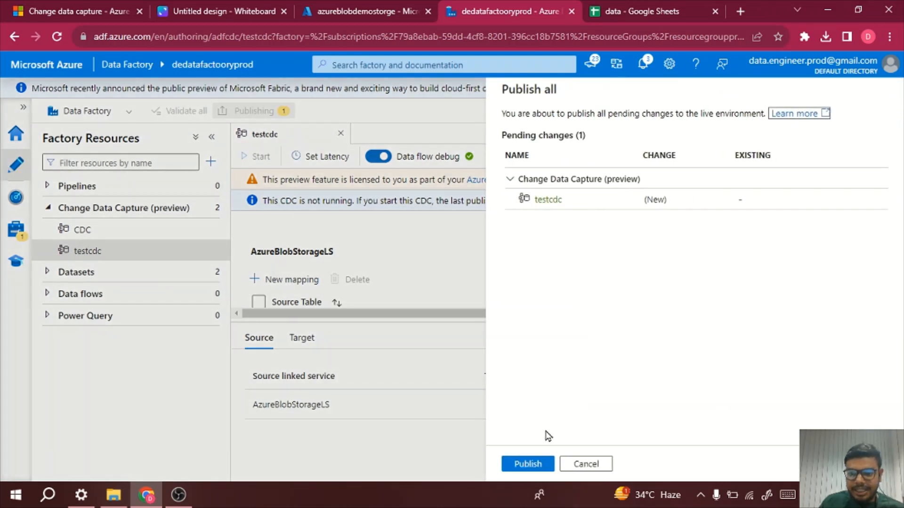
{"action": "left_click", "coordinate": [528, 464]}
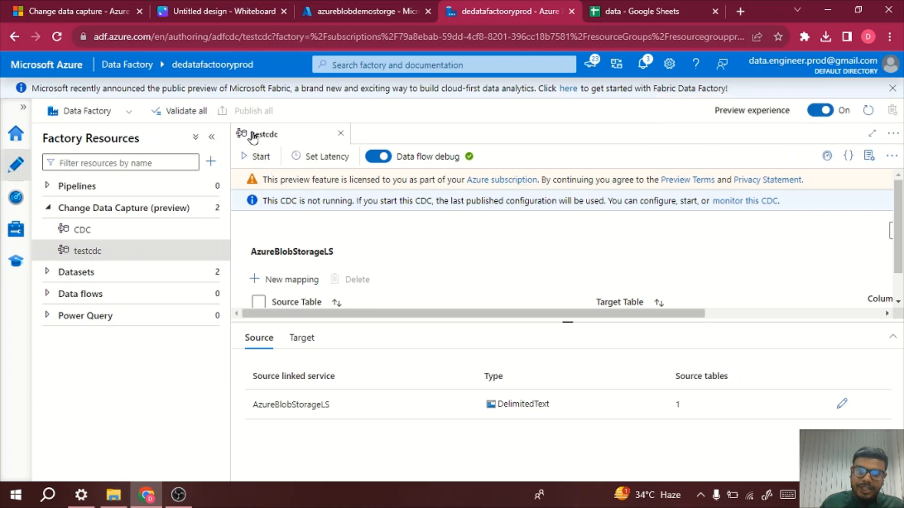
{"action": "left_click", "coordinate": [271, 159]}
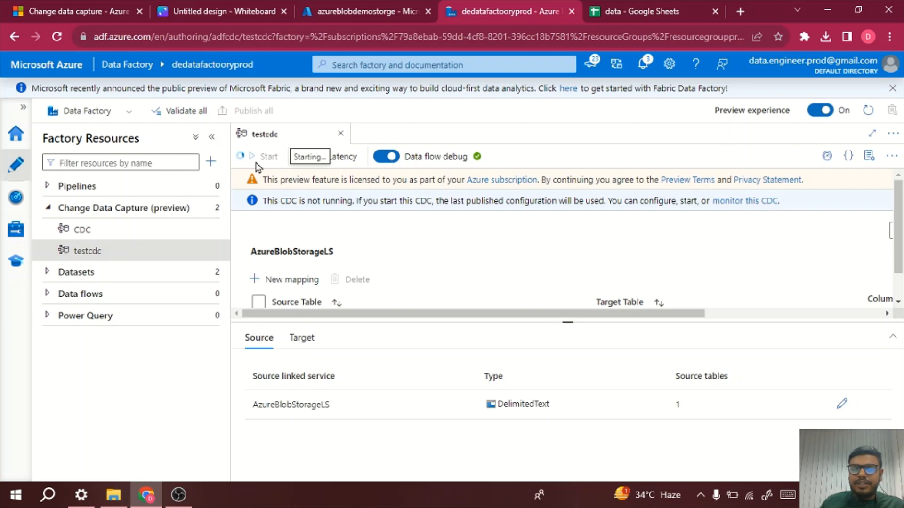
Step: Open the monitoring details of testcdc, examine and refresh its captured changes, and return to the authoring view
{"action": "left_click", "coordinate": [830, 157]}
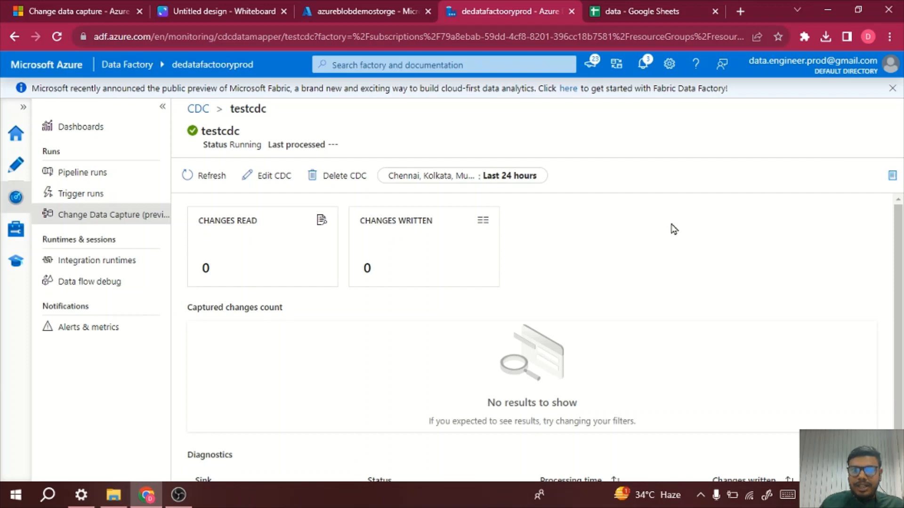
{"action": "scroll", "coordinate": [674, 230], "scroll_direction": "down", "scroll_amount": 2}
{"action": "scroll", "coordinate": [674, 229], "scroll_direction": "up", "scroll_amount": 2}
{"action": "scroll", "coordinate": [674, 229], "scroll_direction": "down", "scroll_amount": 2}
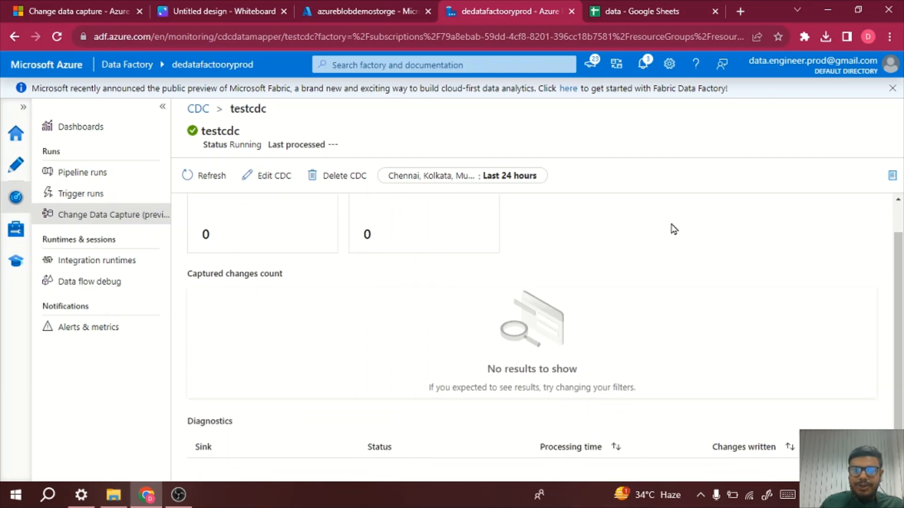
{"action": "scroll", "coordinate": [674, 229], "scroll_direction": "up", "scroll_amount": 2}
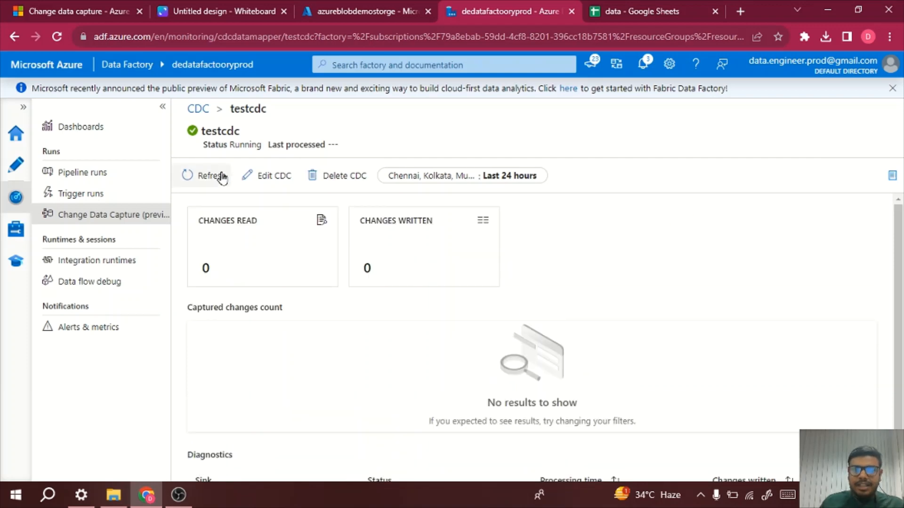
{"action": "left_click", "coordinate": [218, 176]}
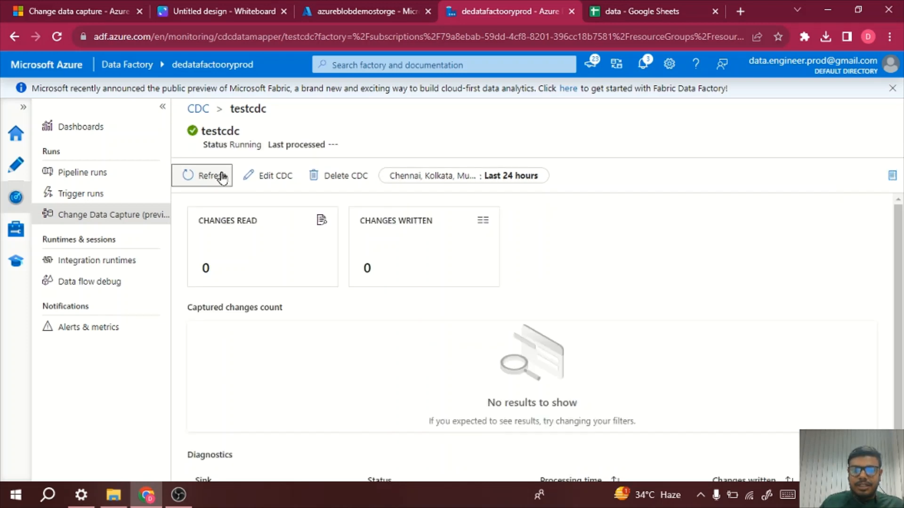
{"action": "left_click", "coordinate": [221, 176]}
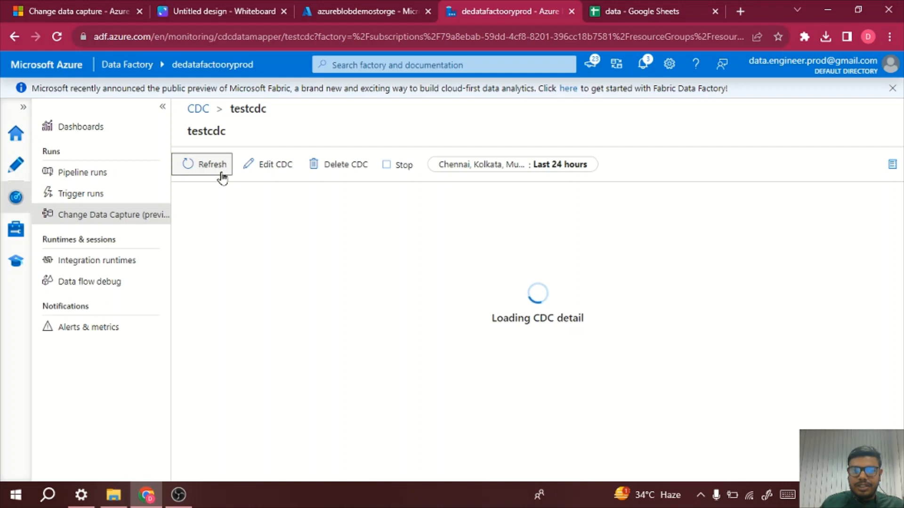
{"action": "left_click", "coordinate": [27, 168]}
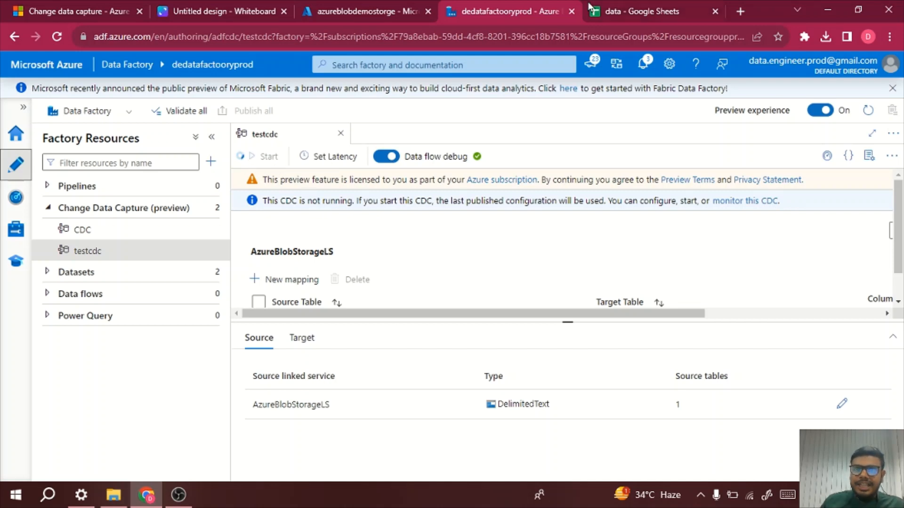
Step: Switch to the data spreadsheet in Google Sheets and add a record in row 3 with SNo 2 and a person's name
{"action": "left_click", "coordinate": [622, 9]}
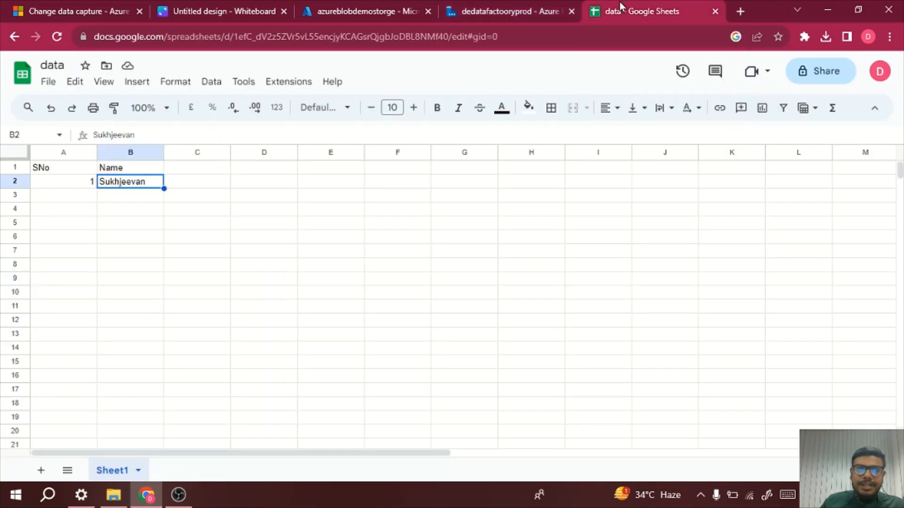
{"action": "left_click", "coordinate": [87, 197]}
{"action": "type", "text": "2"}
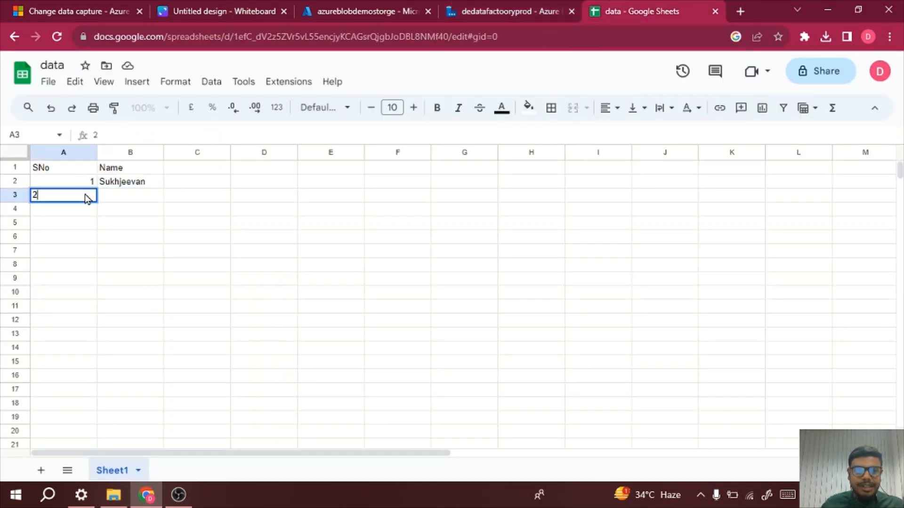
{"action": "key", "text": "Tab"}
{"action": "type", "text": "Mohit"}
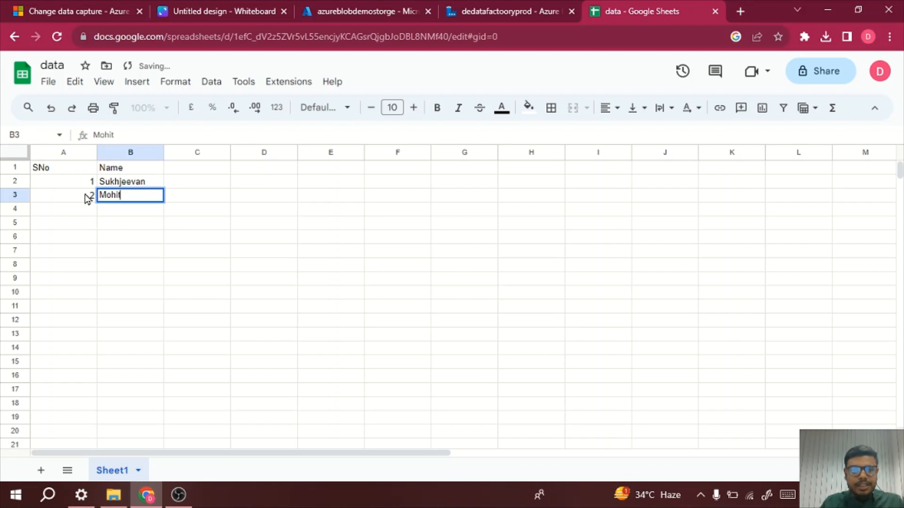
{"action": "left_click", "coordinate": [158, 297]}
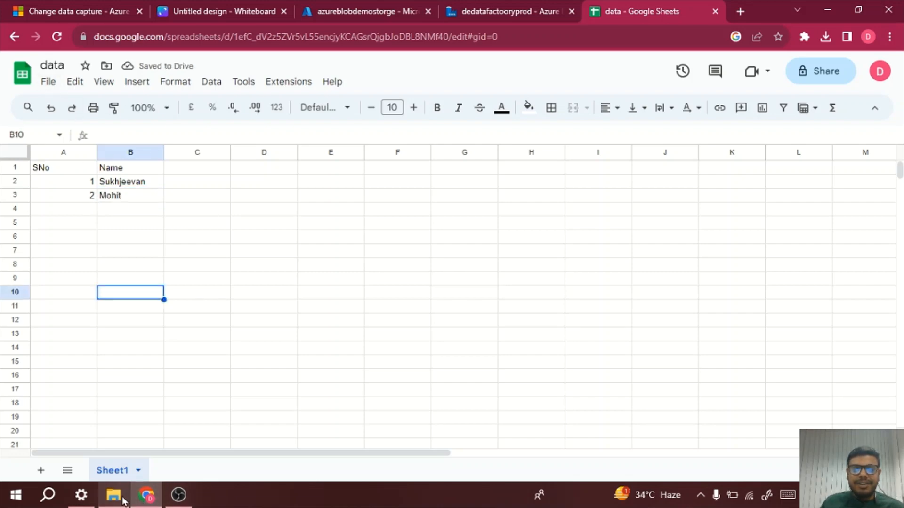
Step: Download the updated sheet as a comma-separated values (.csv) file
{"action": "mouse_move", "coordinate": [120, 498]}
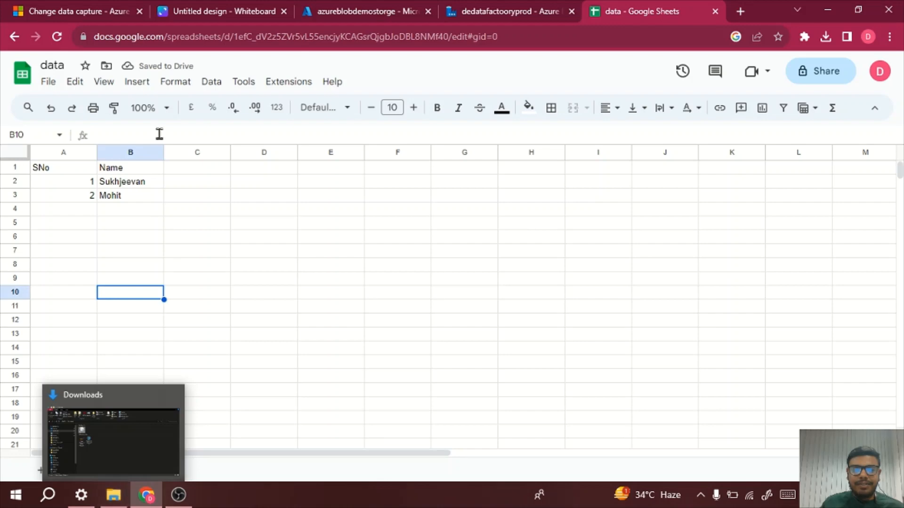
{"action": "left_click", "coordinate": [49, 82]}
{"action": "mouse_move", "coordinate": [109, 246]}
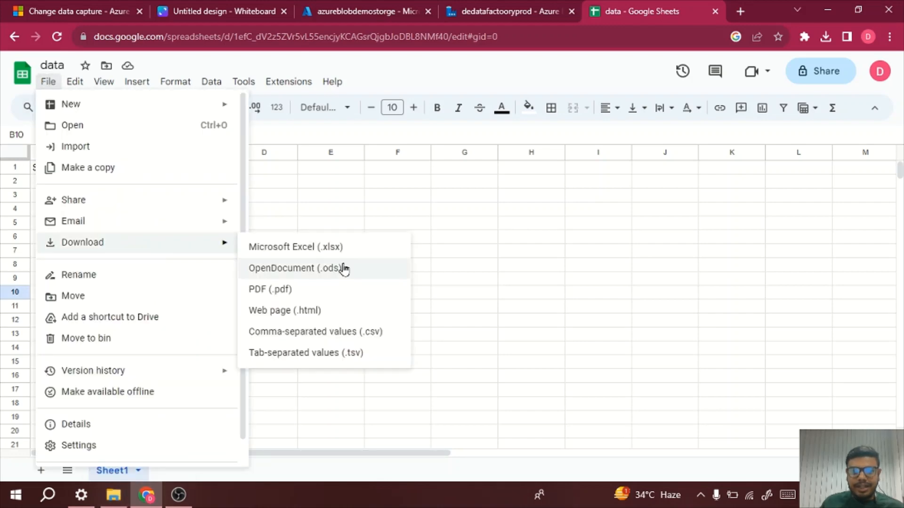
{"action": "left_click", "coordinate": [330, 331]}
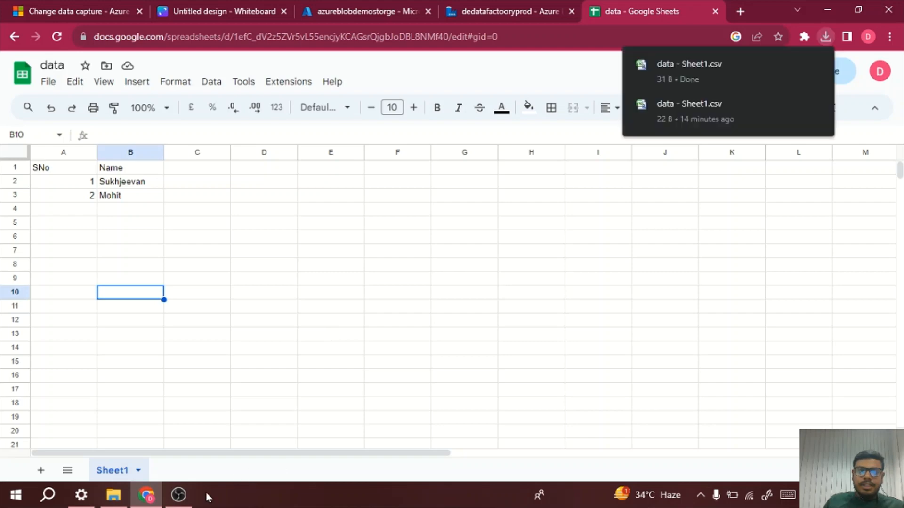
Step: Switch to the Downloads folder in File Explorer, delete the old datasource file, and rename data - Sheet1 as datasource
{"action": "left_click", "coordinate": [113, 494]}
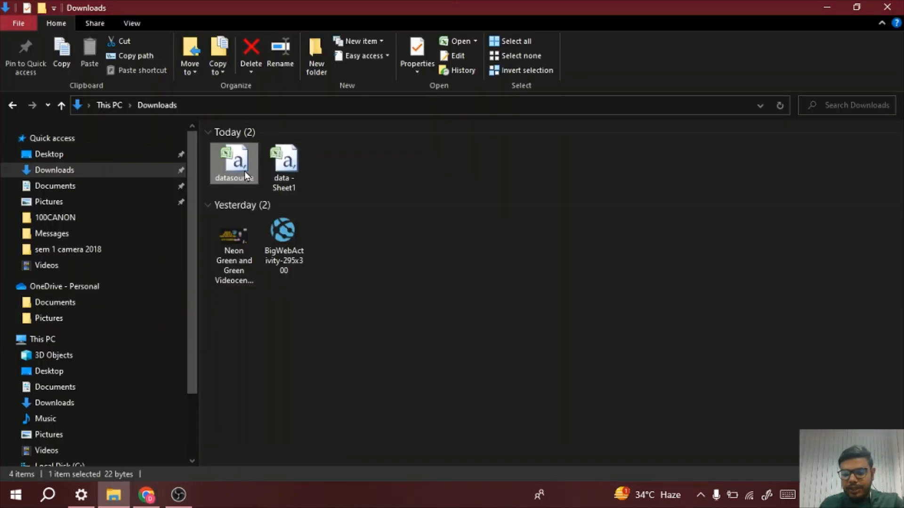
{"action": "key", "text": "Delete"}
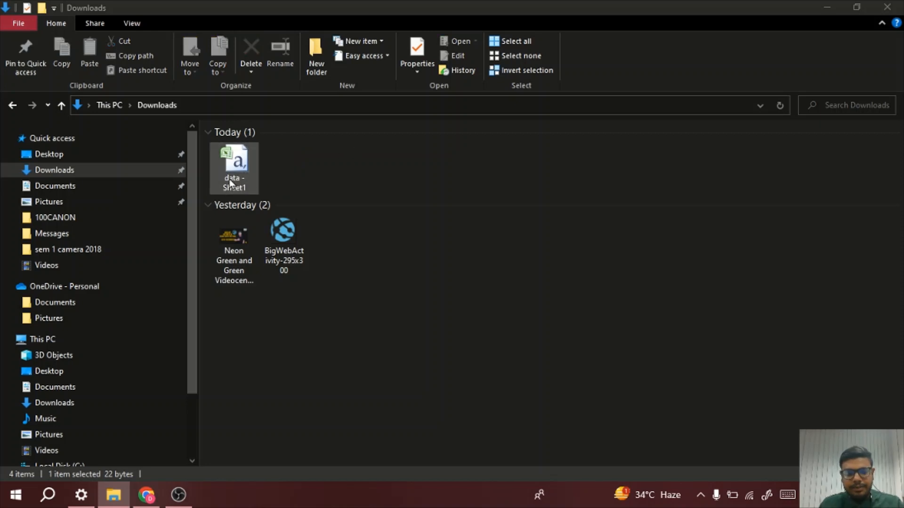
{"action": "left_click", "coordinate": [230, 182]}
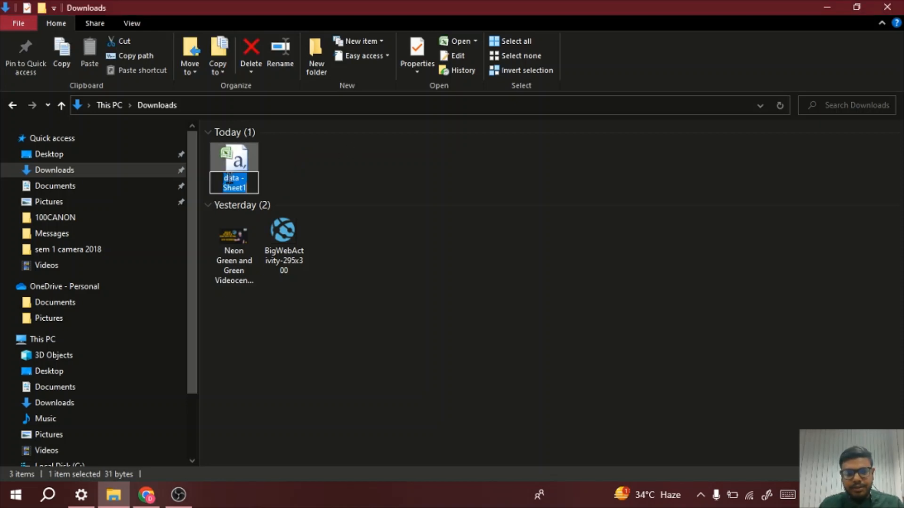
{"action": "left_click", "coordinate": [249, 188]}
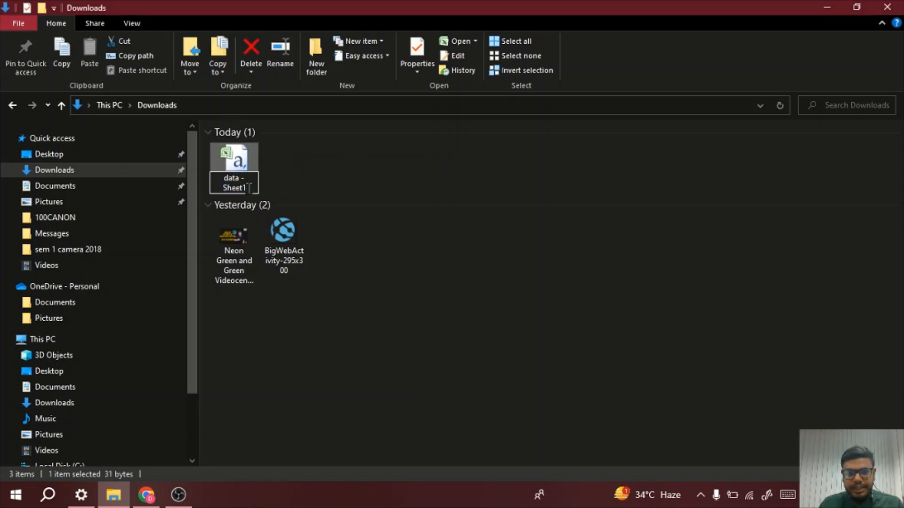
{"action": "key", "text": "BackSpace"}
{"action": "key", "text": "BackSpace"}
{"action": "key", "text": "BackSpace"}
{"action": "key", "text": "BackSpace"}
{"action": "key", "text": "BackSpace"}
{"action": "key", "text": "BackSpace"}
{"action": "key", "text": "BackSpace"}
{"action": "key", "text": "BackSpace"}
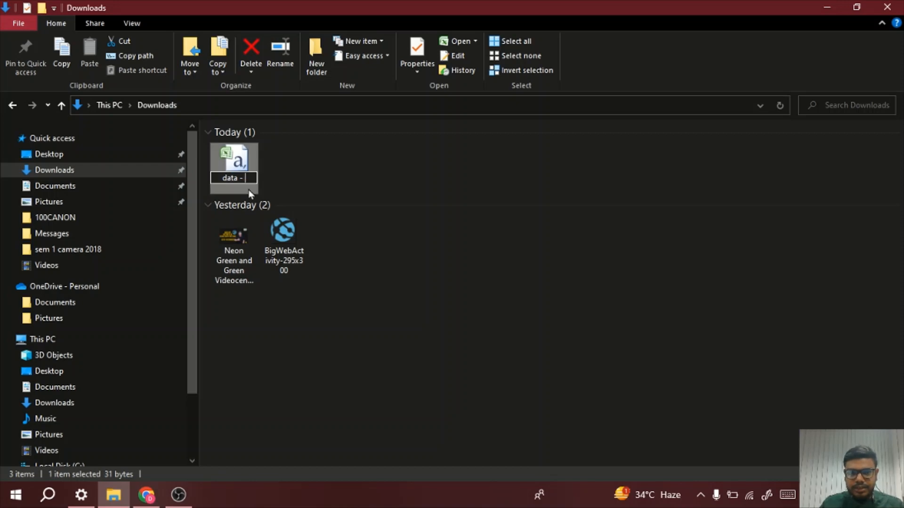
{"action": "key", "text": "BackSpace"}
{"action": "type", "text": "sour"}
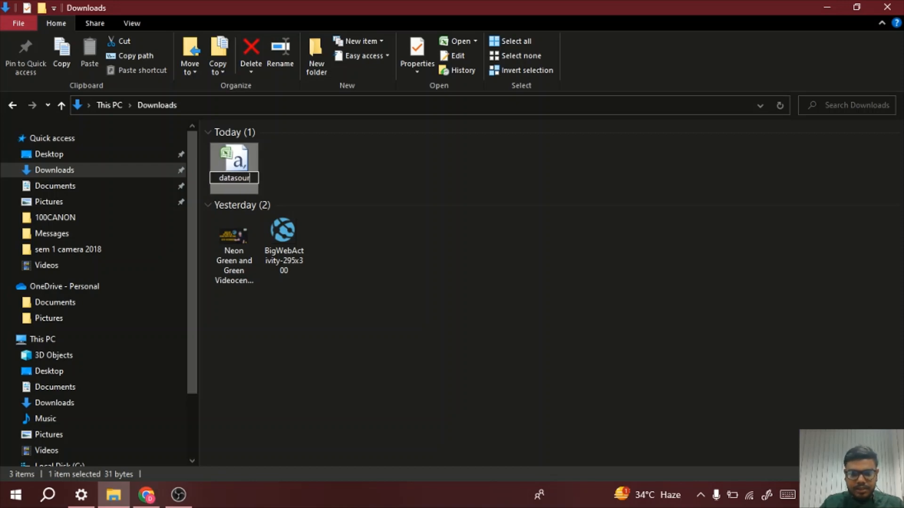
{"action": "type", "text": "ce"}
{"action": "key", "text": "Return"}
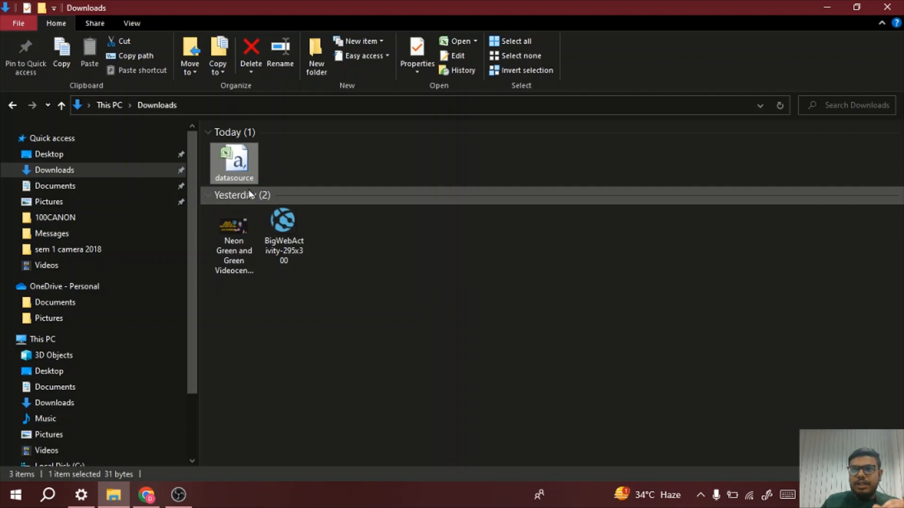
{"action": "left_click", "coordinate": [822, 8]}
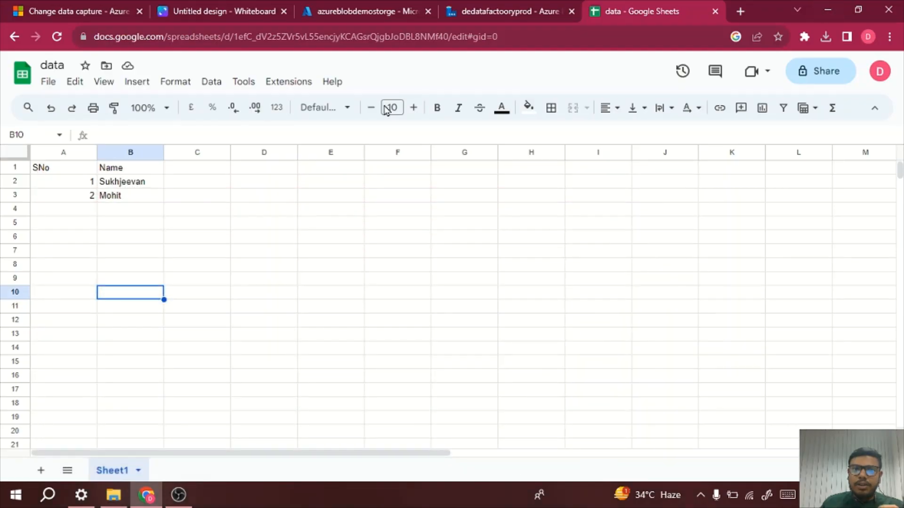
Step: Return to Azure Data Factory Studio, check the notifications, and reload the testcdc page to update its running status
{"action": "left_click", "coordinate": [501, 2]}
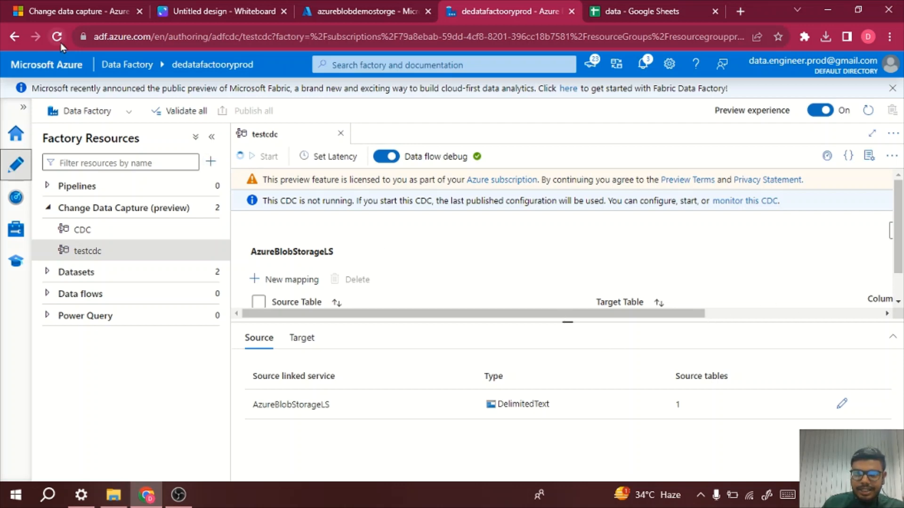
{"action": "left_click", "coordinate": [650, 62]}
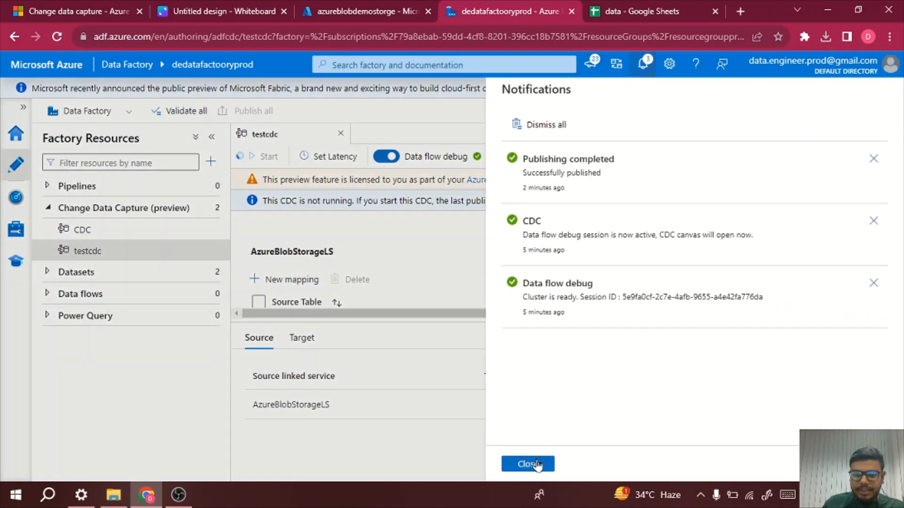
{"action": "left_click", "coordinate": [57, 41]}
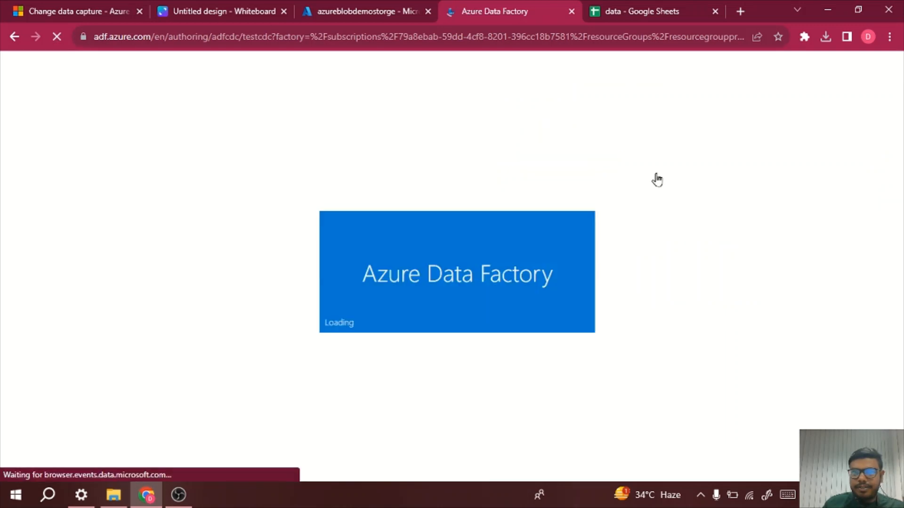
{"action": "left_click", "coordinate": [612, 6]}
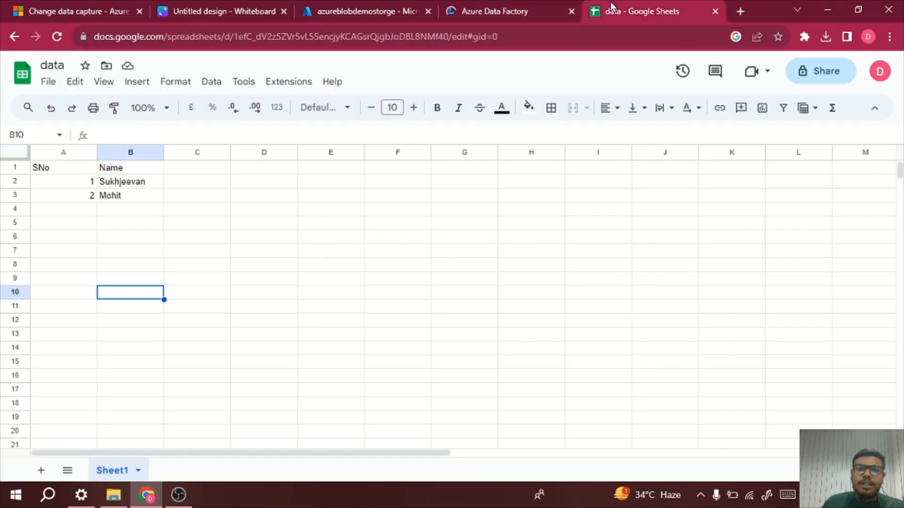
{"action": "left_click", "coordinate": [482, 2]}
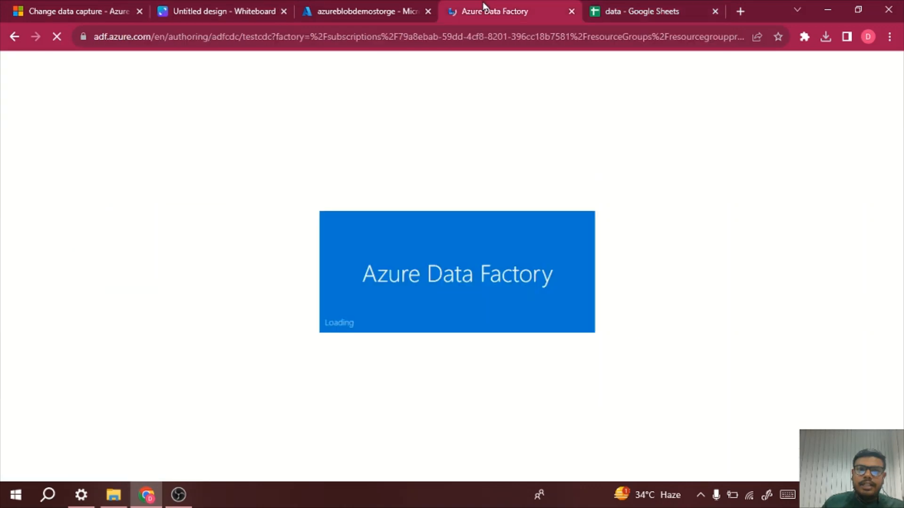
Step: Switch to the Azure portal, open the sink container of azureblobdemostorge, and reload the page to check for blobs
{"action": "left_click", "coordinate": [372, 2]}
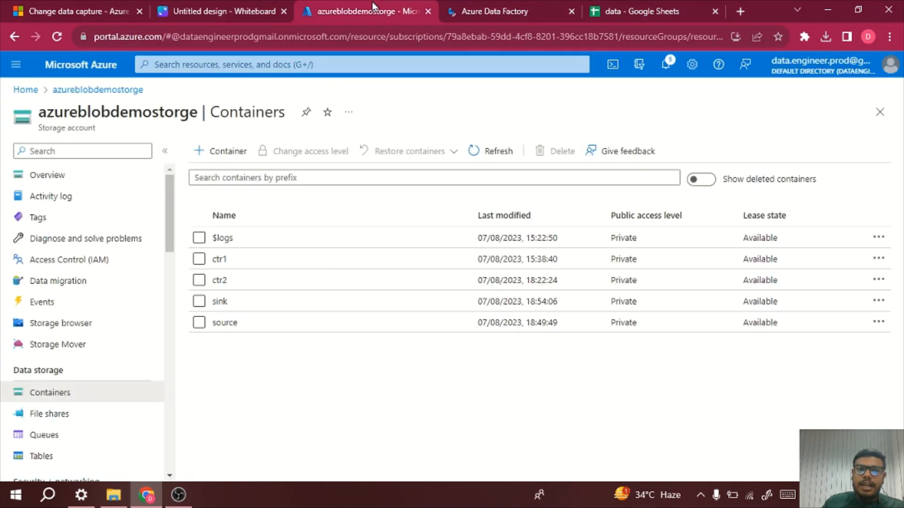
{"action": "left_click", "coordinate": [220, 301]}
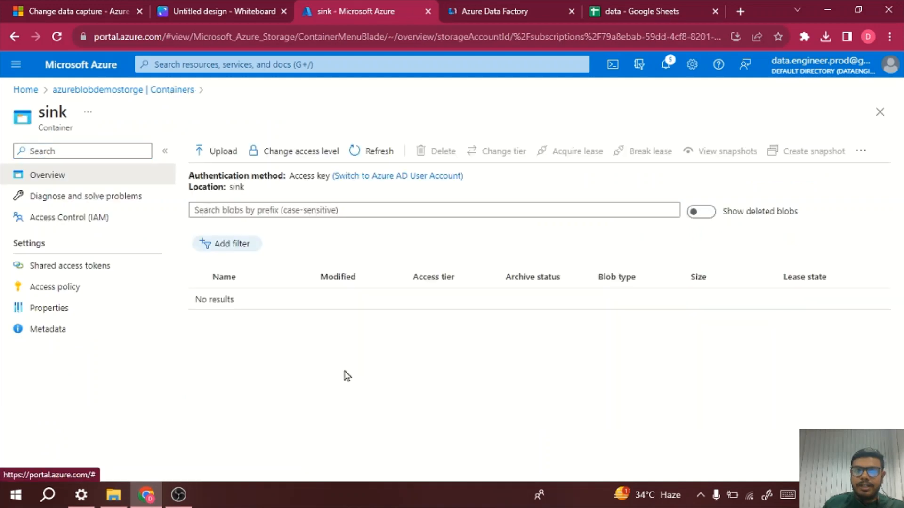
{"action": "left_click", "coordinate": [57, 36]}
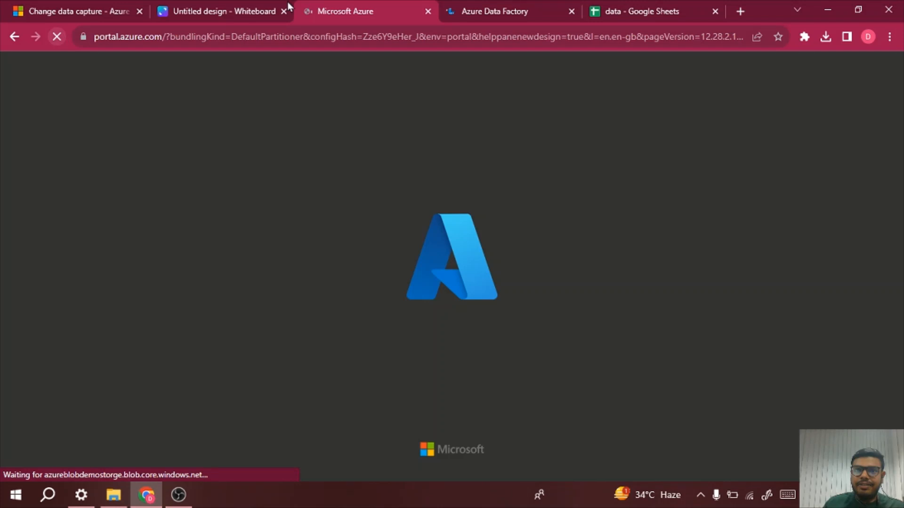
Step: Return to Azure Data Factory Studio and dismiss the data flow debug notification
{"action": "left_click", "coordinate": [477, 5]}
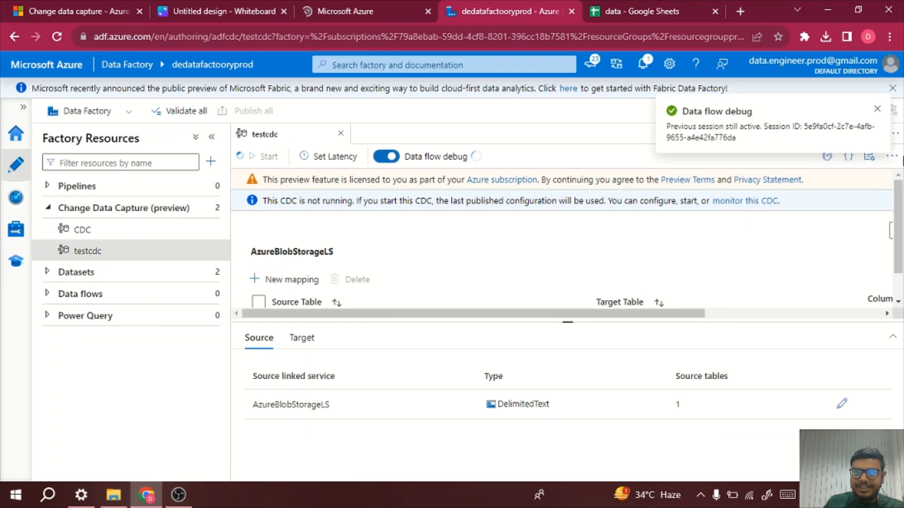
{"action": "left_click", "coordinate": [877, 109]}
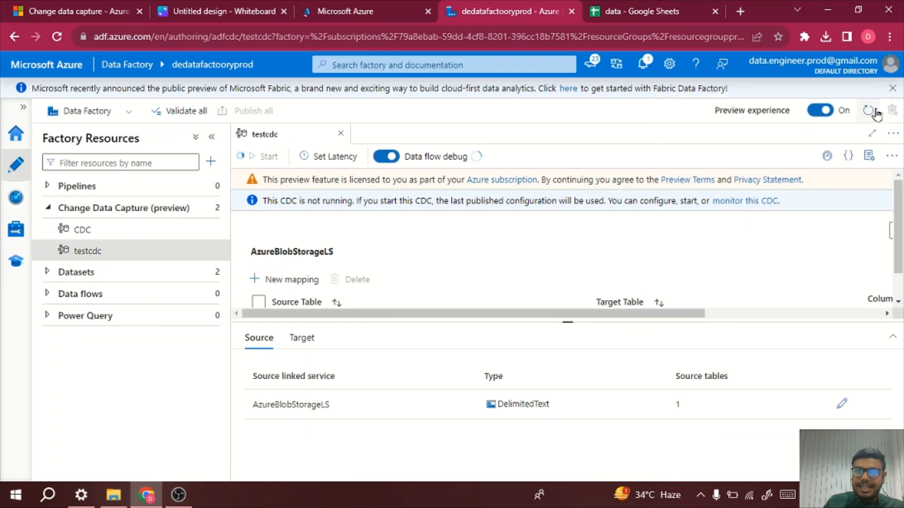
{"action": "left_click", "coordinate": [644, 66]}
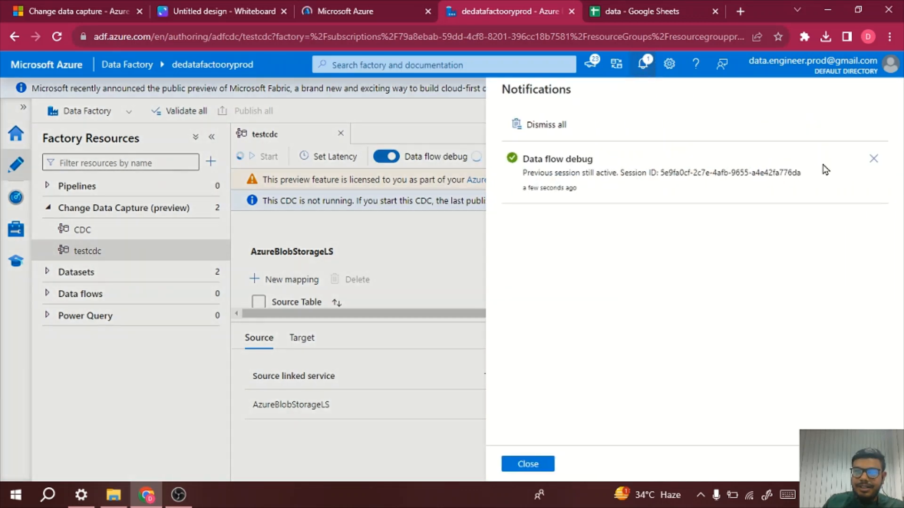
{"action": "left_click", "coordinate": [875, 161]}
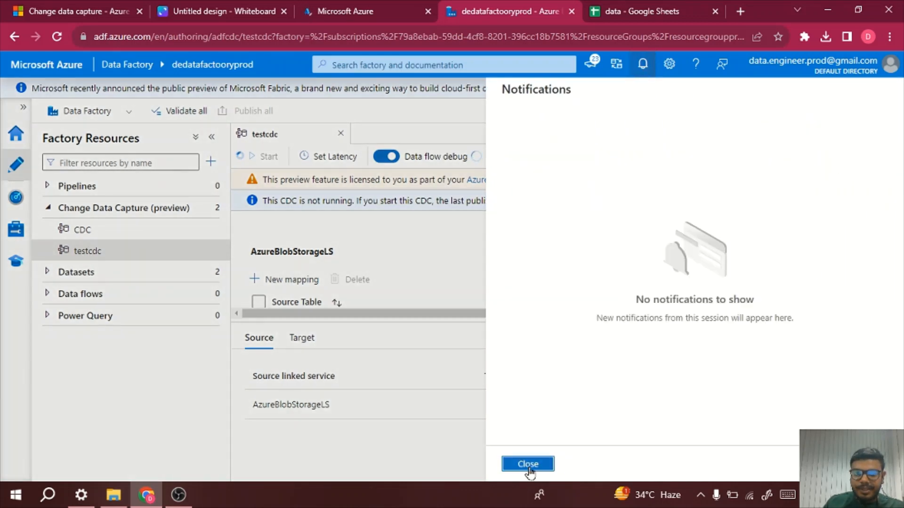
{"action": "left_click", "coordinate": [528, 465]}
Step: Enlarge the testcdc mapping area and preview the data of the source-to-sink mapping
{"action": "left_click_drag", "start_coordinate": [539, 323], "coordinate": [526, 378]}
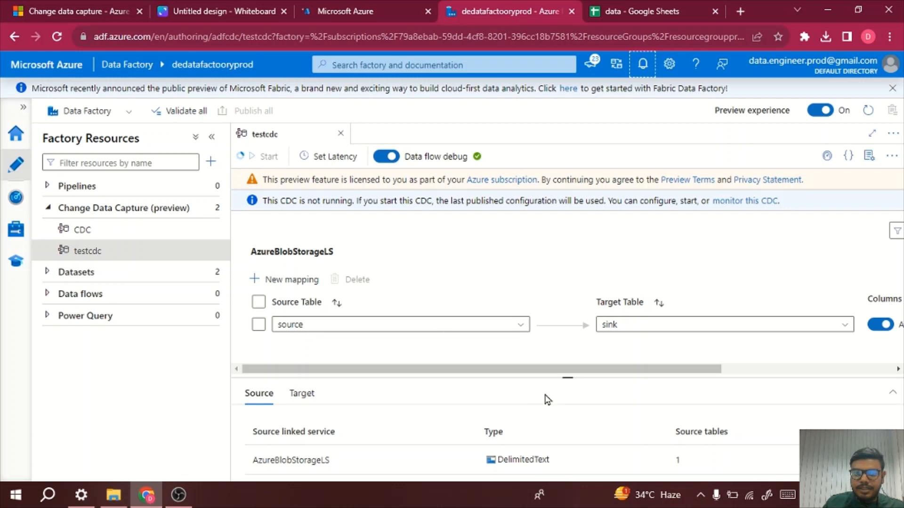
{"action": "left_click_drag", "start_coordinate": [571, 377], "coordinate": [623, 394]}
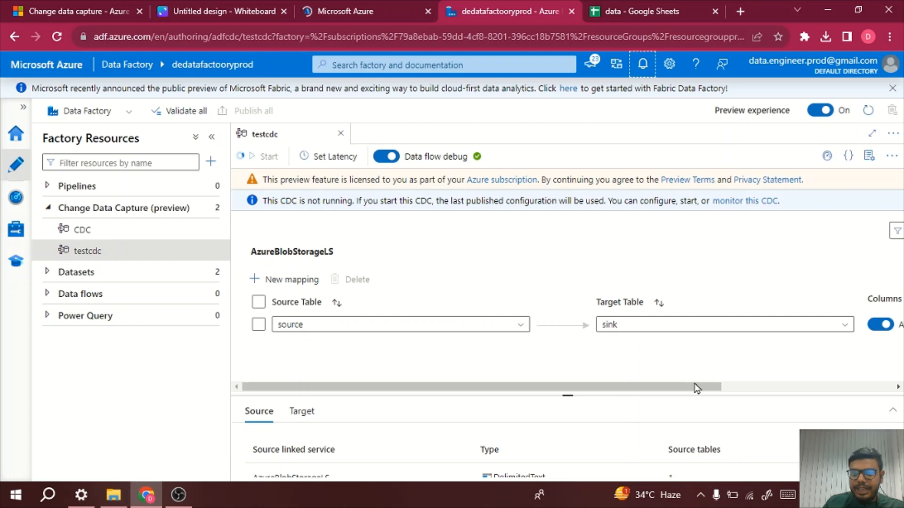
{"action": "left_click_drag", "start_coordinate": [694, 386], "coordinate": [888, 405]}
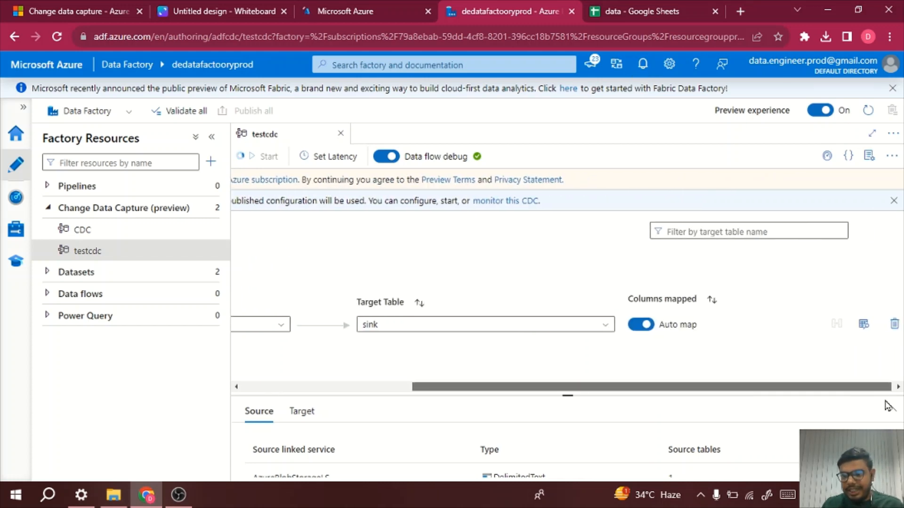
{"action": "left_click", "coordinate": [866, 326]}
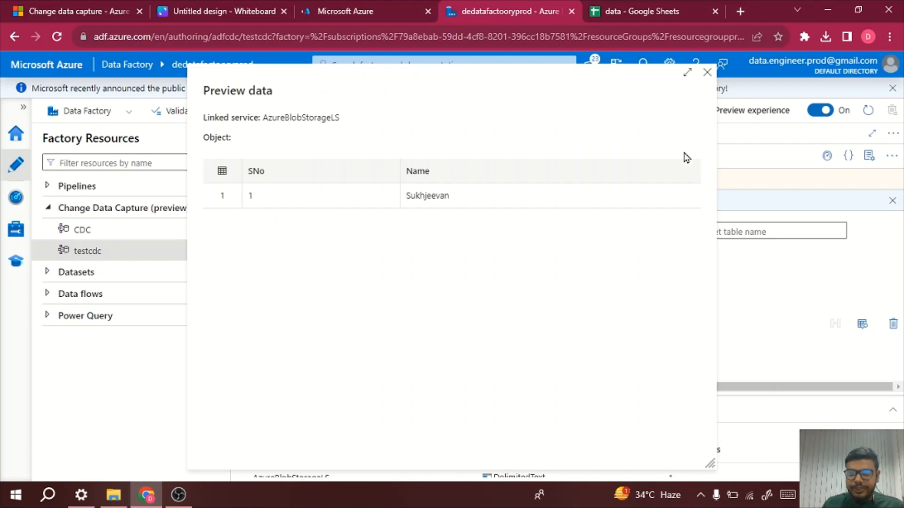
{"action": "left_click", "coordinate": [707, 73]}
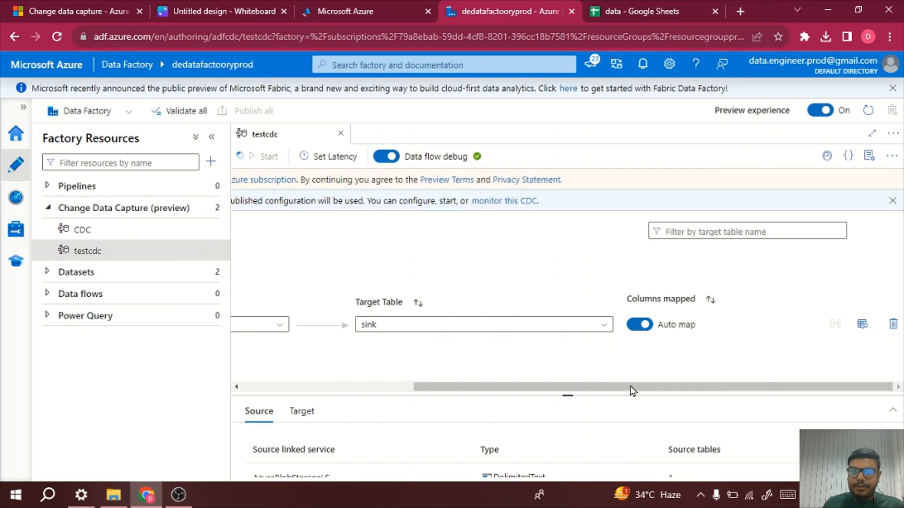
{"action": "left_click_drag", "start_coordinate": [633, 390], "coordinate": [390, 393]}
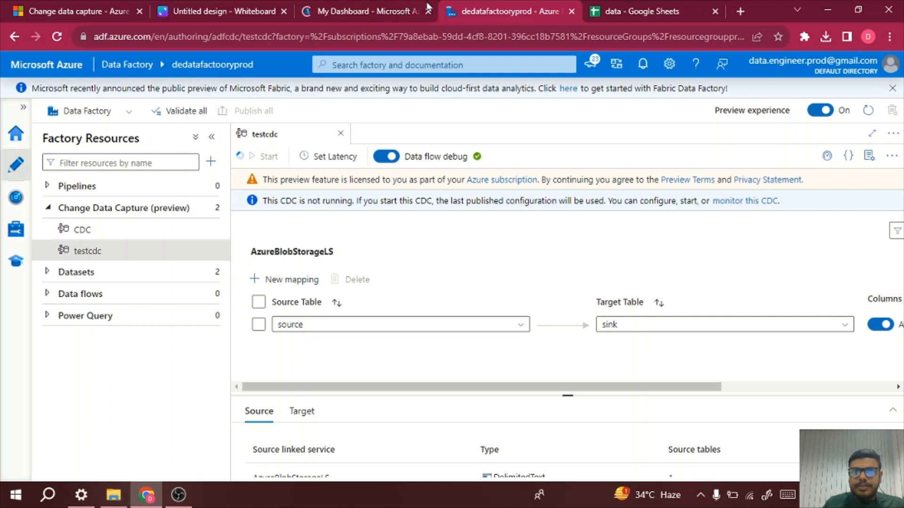
Step: Check the reloaded sink container in the Azure portal and the run status of testcdc in Data Factory
{"action": "left_click", "coordinate": [372, 10]}
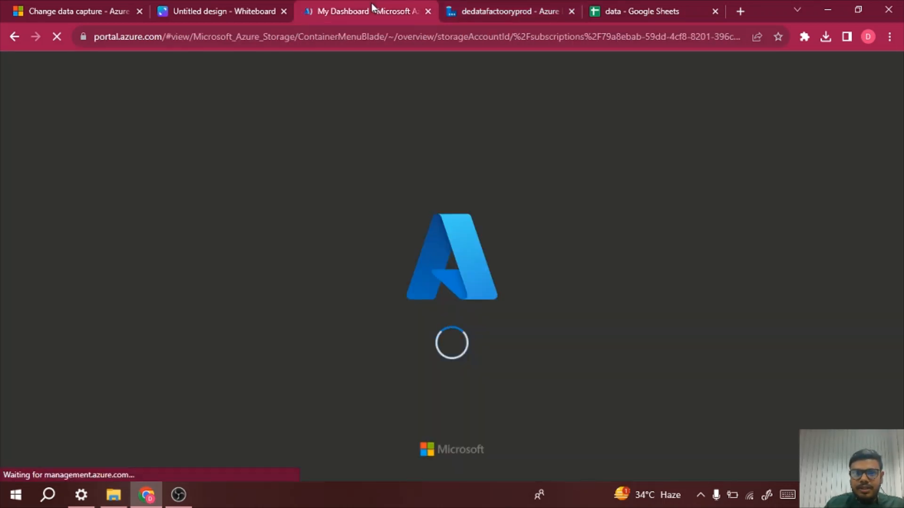
{"action": "left_click", "coordinate": [508, 9]}
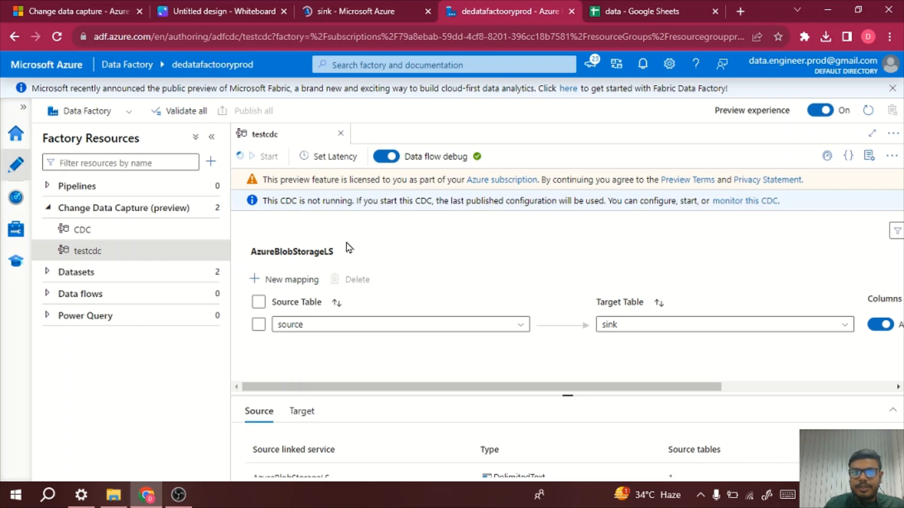
{"action": "left_click", "coordinate": [362, 7]}
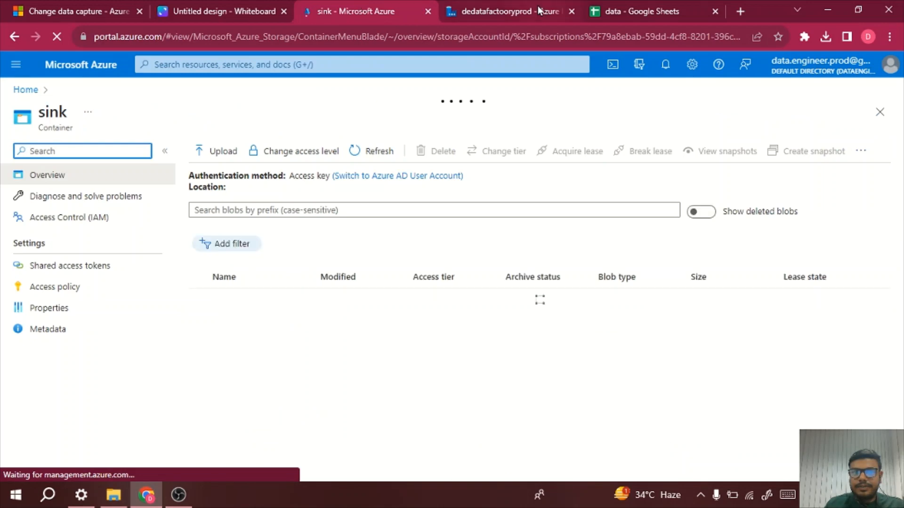
{"action": "left_click", "coordinate": [539, 11]}
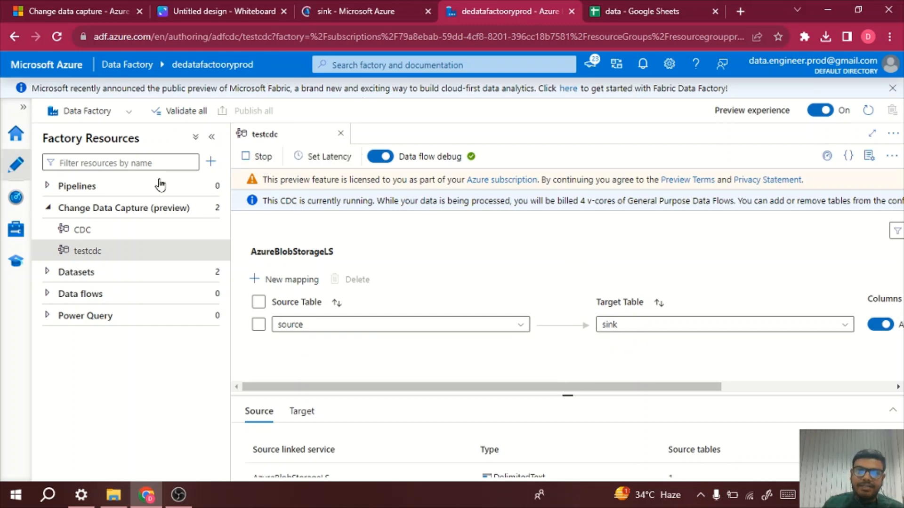
Step: Open the monitoring view of testcdc, refresh its details, and check the sink container in the Azure portal meanwhile
{"action": "left_click", "coordinate": [828, 156]}
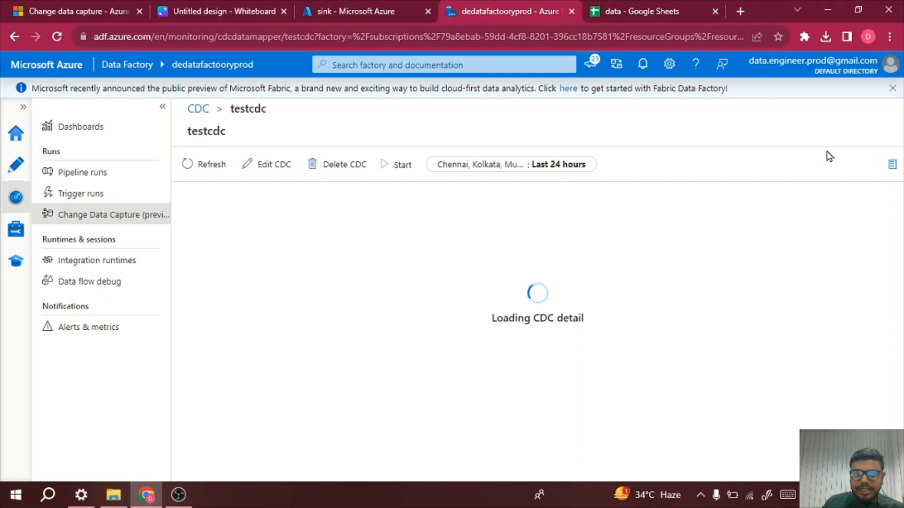
{"action": "left_click", "coordinate": [221, 174]}
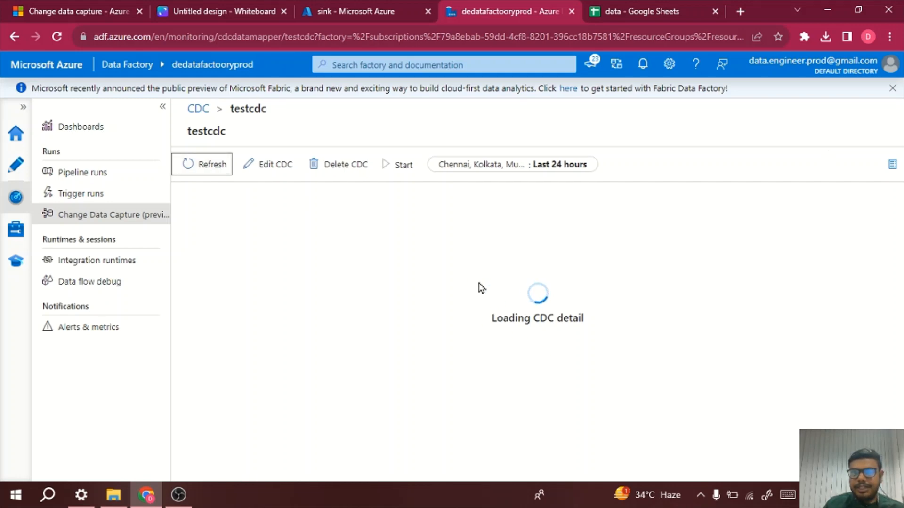
{"action": "left_click", "coordinate": [328, 3]}
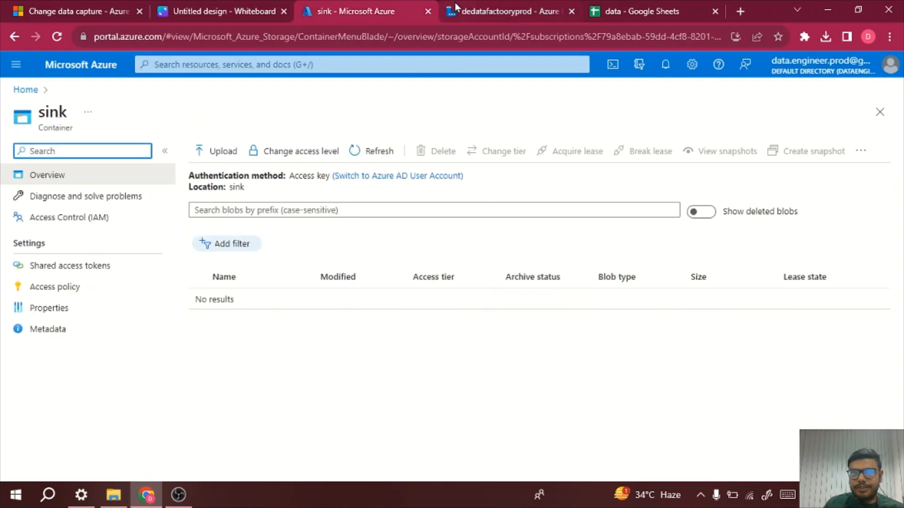
{"action": "left_click", "coordinate": [477, 13]}
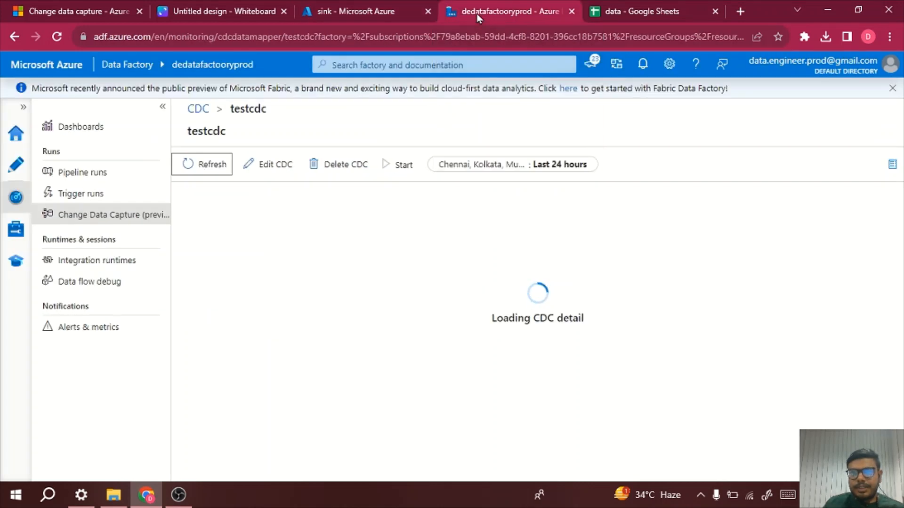
Step: Switch to the Azure portal and refresh the blob list of the sink container
{"action": "left_click", "coordinate": [375, 20]}
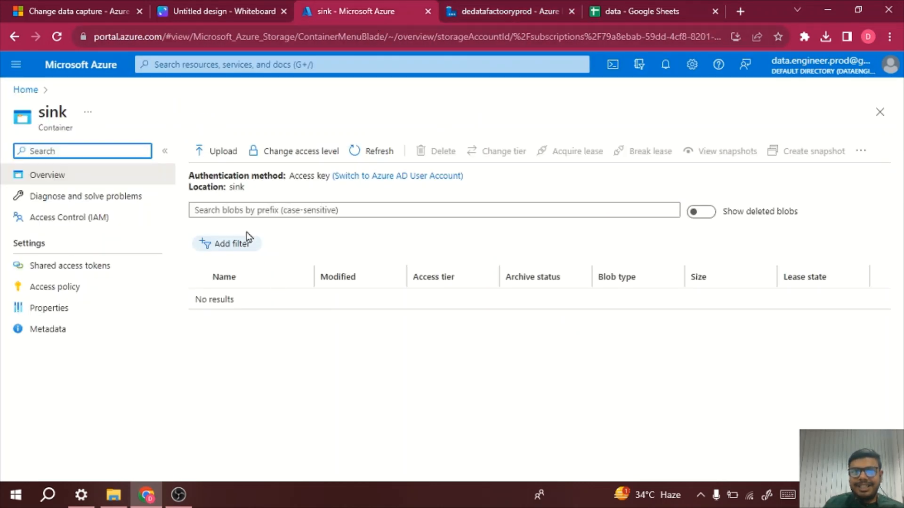
{"action": "left_click", "coordinate": [354, 151]}
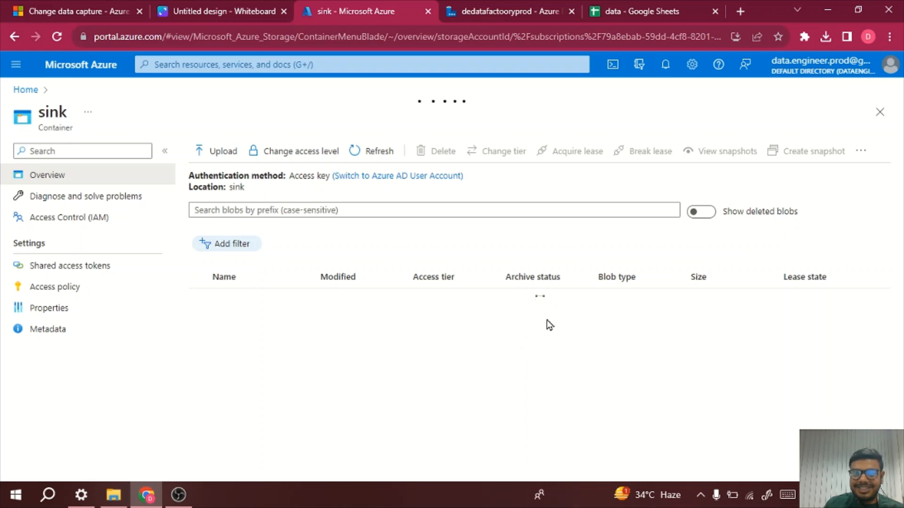
{"action": "left_click", "coordinate": [522, 6]}
{"action": "left_click", "coordinate": [395, 7]}
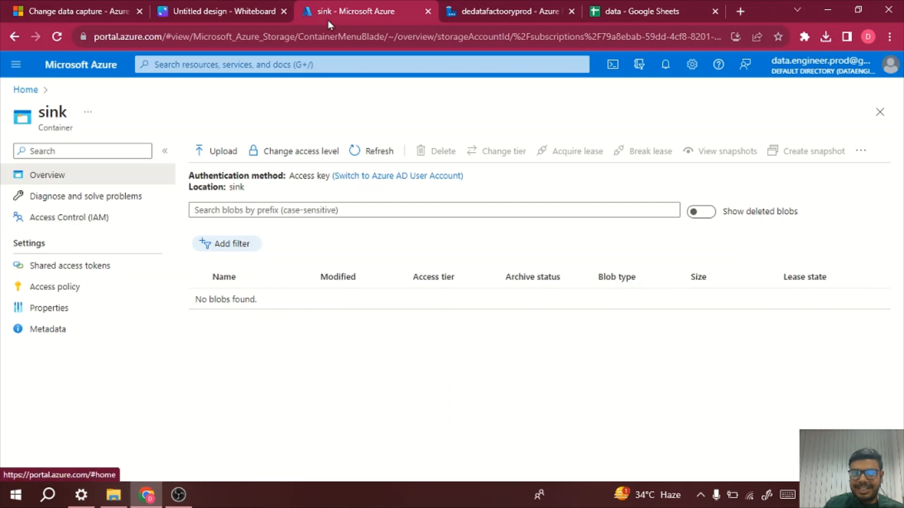
Step: Return to the testcdc monitoring view and examine the changes read and written, the captured changes chart, and the sink diagnostics
{"action": "left_click", "coordinate": [473, 12]}
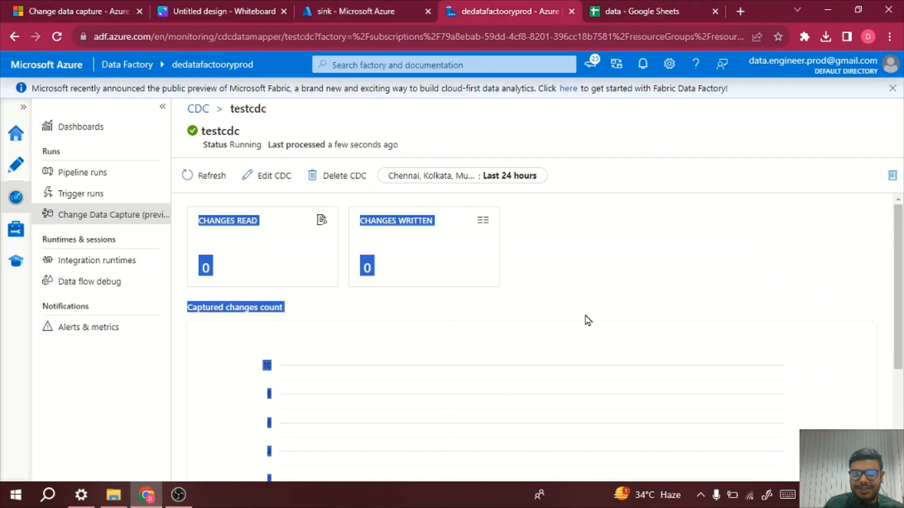
{"action": "scroll", "coordinate": [429, 372], "scroll_direction": "down", "scroll_amount": 4}
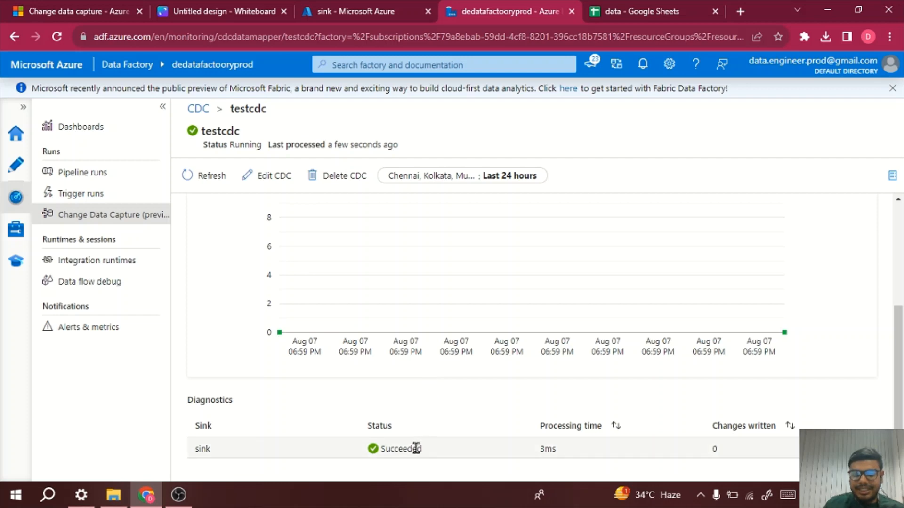
{"action": "scroll", "coordinate": [481, 414], "scroll_direction": "up", "scroll_amount": 4}
{"action": "scroll", "coordinate": [481, 415], "scroll_direction": "down", "scroll_amount": 4}
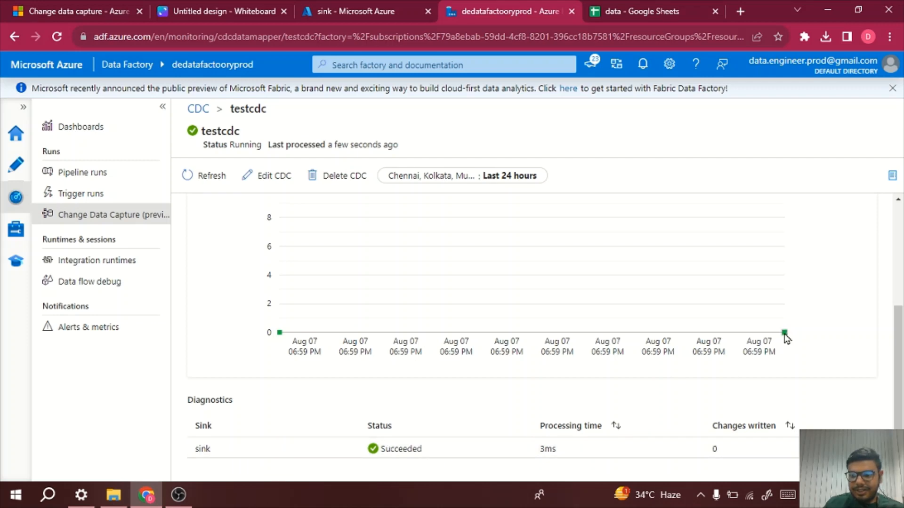
{"action": "mouse_move", "coordinate": [784, 334]}
{"action": "scroll", "coordinate": [784, 335], "scroll_direction": "up", "scroll_amount": 3}
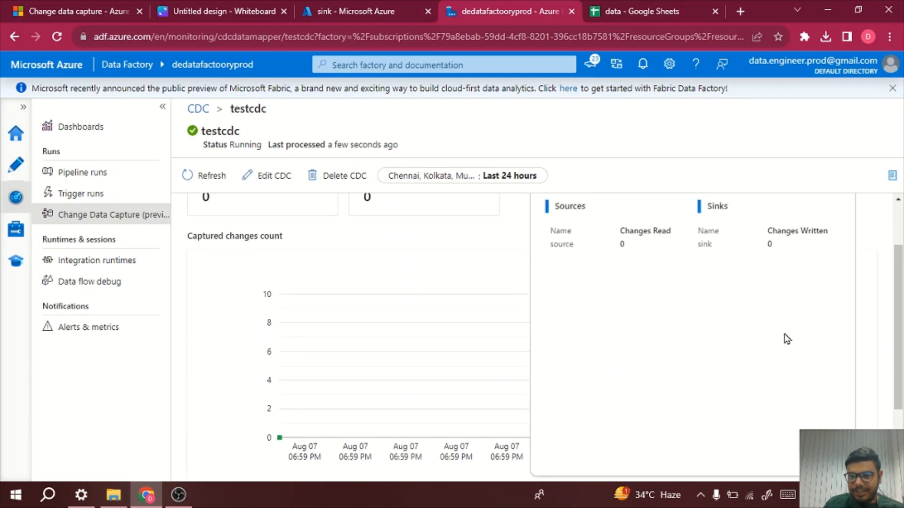
{"action": "scroll", "coordinate": [787, 338], "scroll_direction": "up", "scroll_amount": 1}
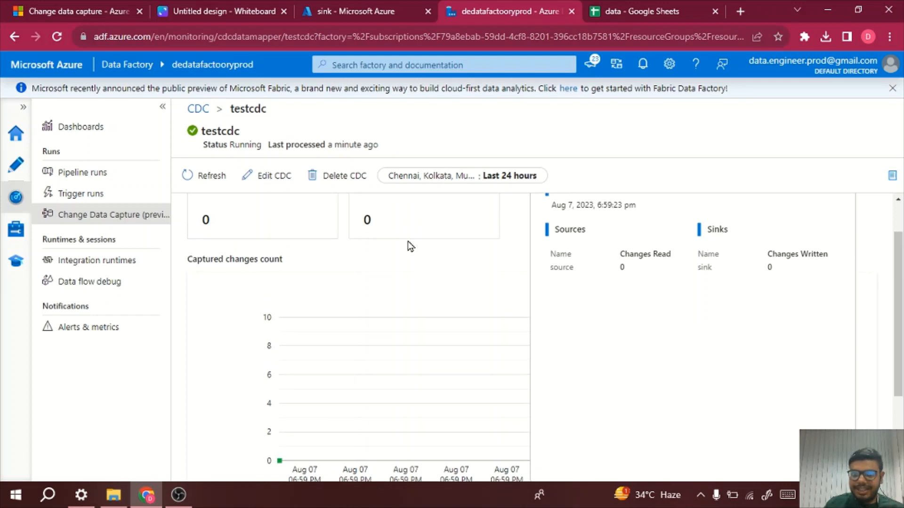
Step: Refresh the testcdc monitoring details and inspect the sources and sinks of the latest execution on the captured changes chart
{"action": "left_click", "coordinate": [206, 175]}
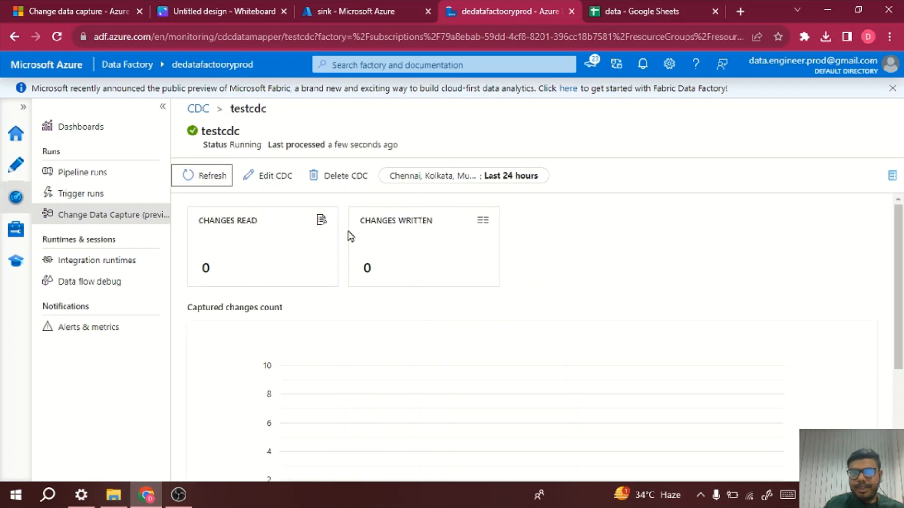
{"action": "scroll", "coordinate": [515, 297], "scroll_direction": "down", "scroll_amount": 5}
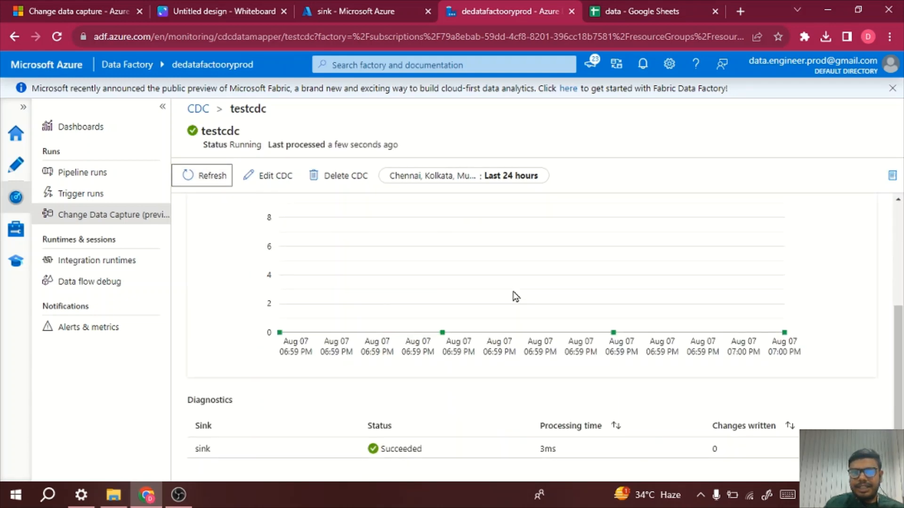
{"action": "double_click", "coordinate": [784, 334]}
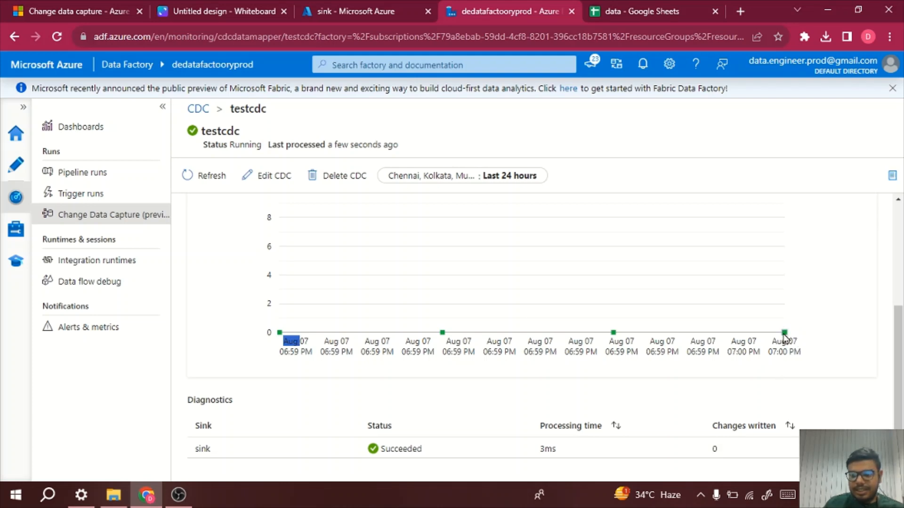
{"action": "left_click", "coordinate": [784, 334]}
{"action": "scroll", "coordinate": [785, 339], "scroll_direction": "up", "scroll_amount": 3}
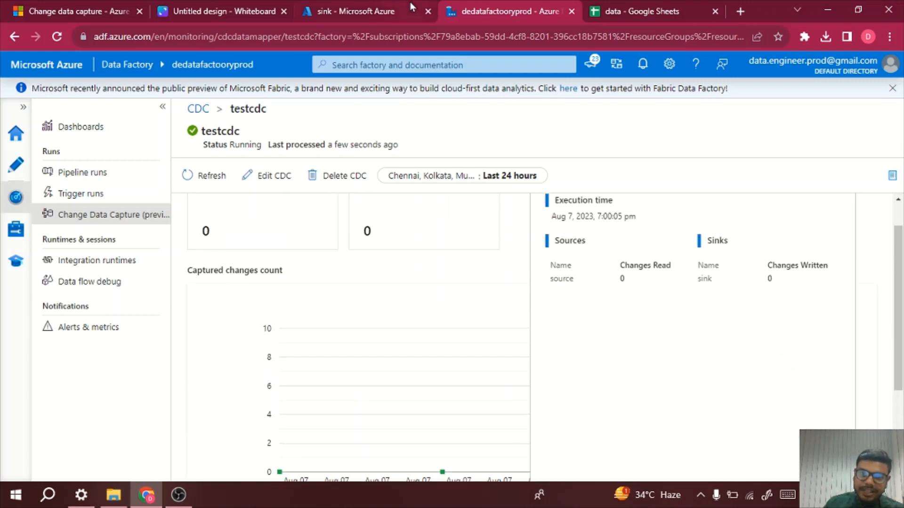
Step: Switch to the Azure portal and leave the sink container for the portal home page
{"action": "left_click", "coordinate": [372, 7]}
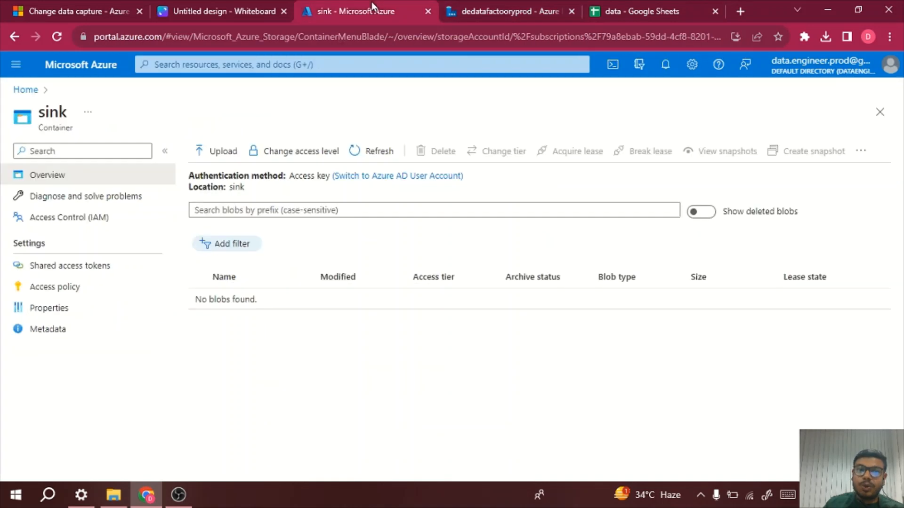
{"action": "left_click", "coordinate": [21, 94]}
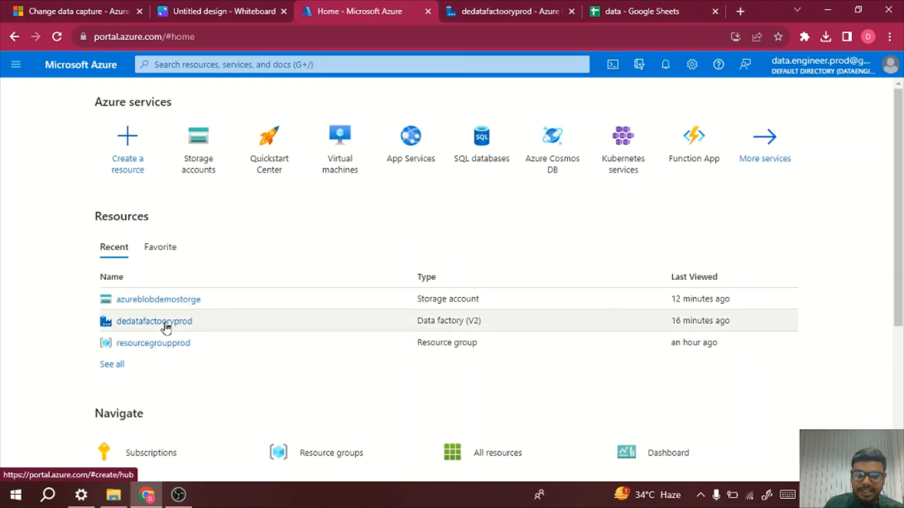
{"action": "left_click", "coordinate": [108, 365]}
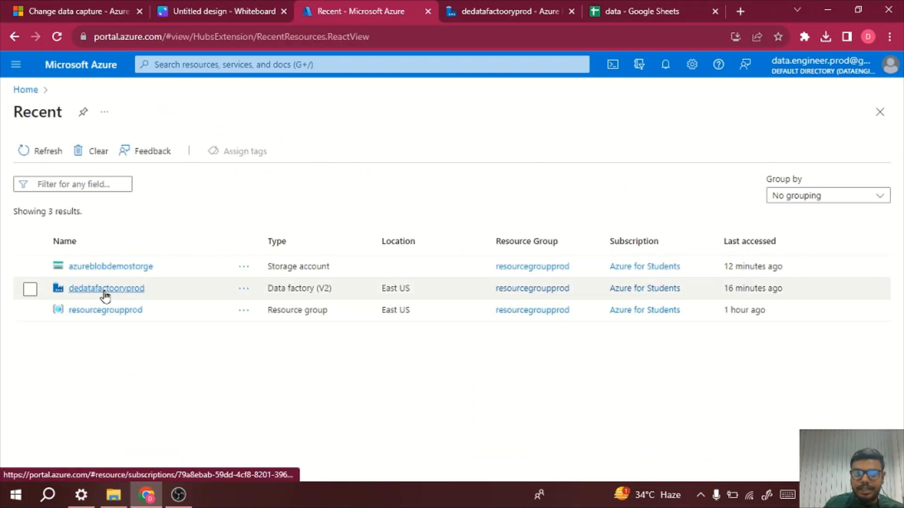
{"action": "left_click", "coordinate": [104, 289]}
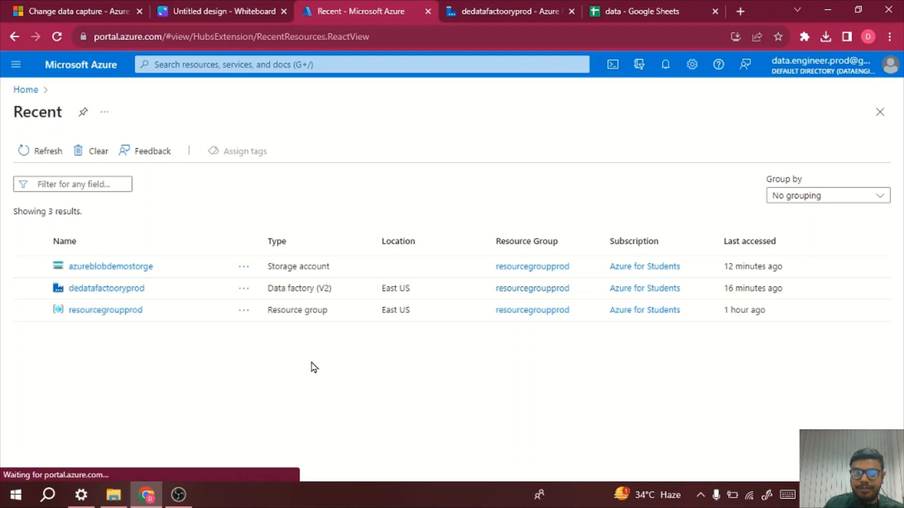
{"action": "left_click", "coordinate": [85, 312]}
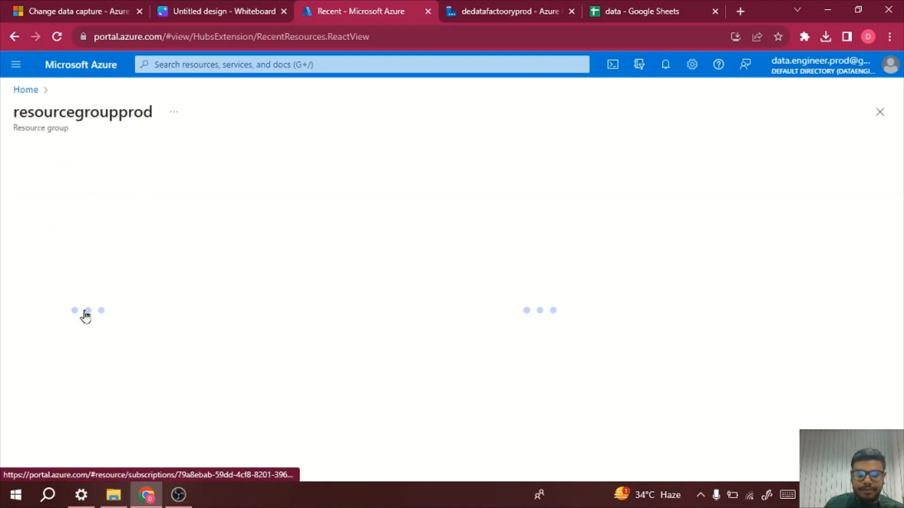
{"action": "left_click", "coordinate": [32, 91]}
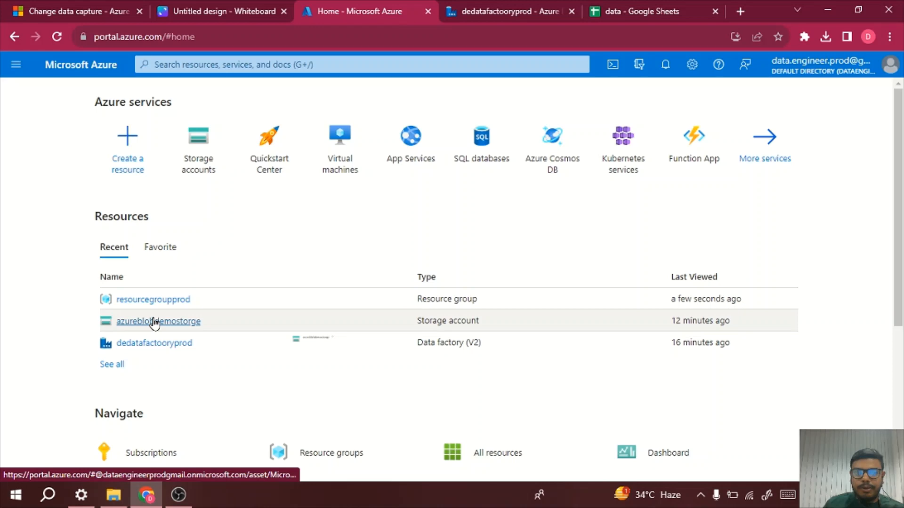
Step: Upload the local datasource.csv to the source container of azureblobdemostorge, overwriting the existing file
{"action": "left_click", "coordinate": [155, 322]}
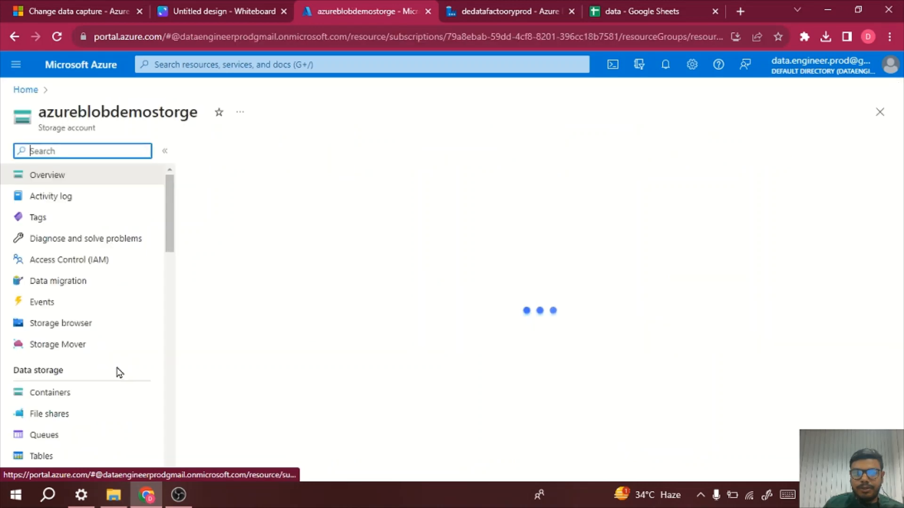
{"action": "left_click", "coordinate": [68, 396]}
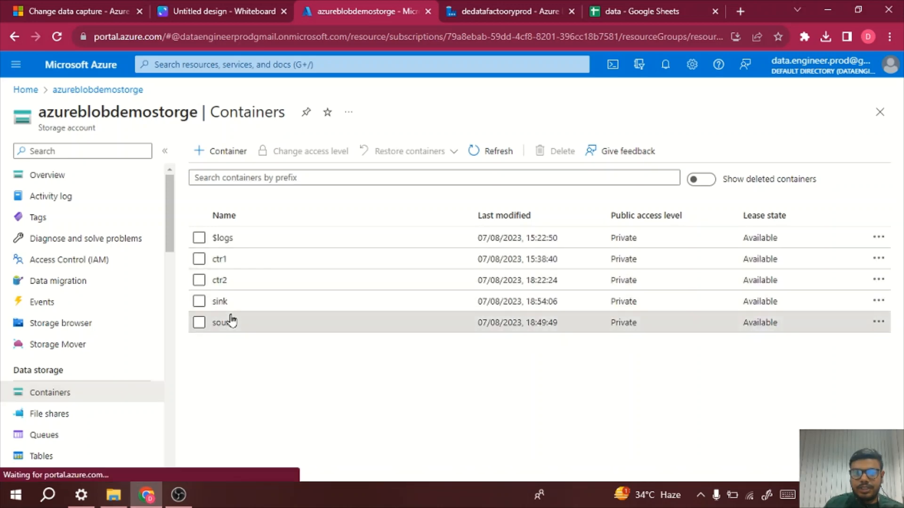
{"action": "left_click", "coordinate": [231, 318]}
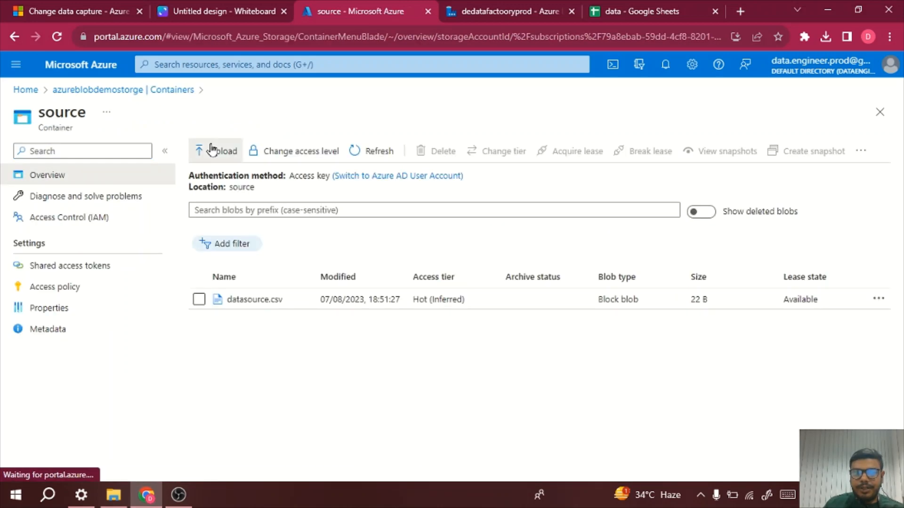
{"action": "left_click", "coordinate": [210, 149]}
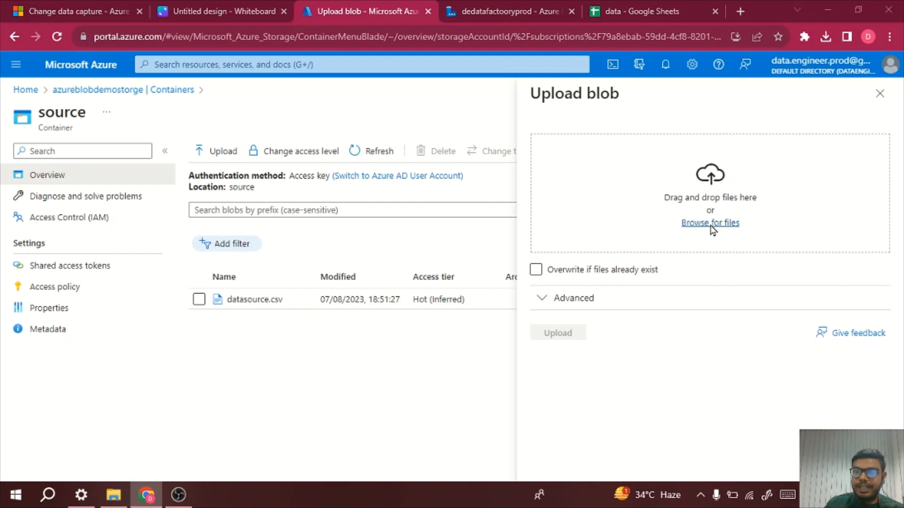
{"action": "left_click", "coordinate": [710, 225]}
{"action": "left_click", "coordinate": [179, 145]}
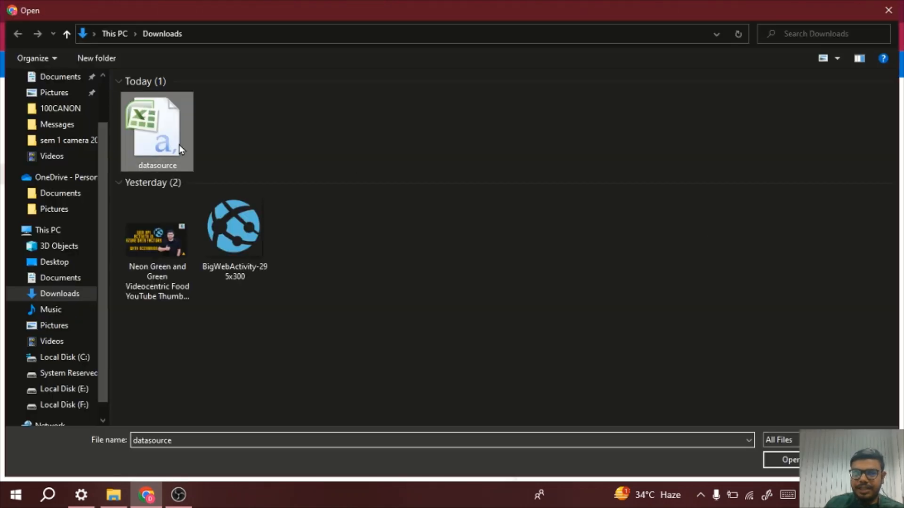
{"action": "left_click", "coordinate": [781, 460]}
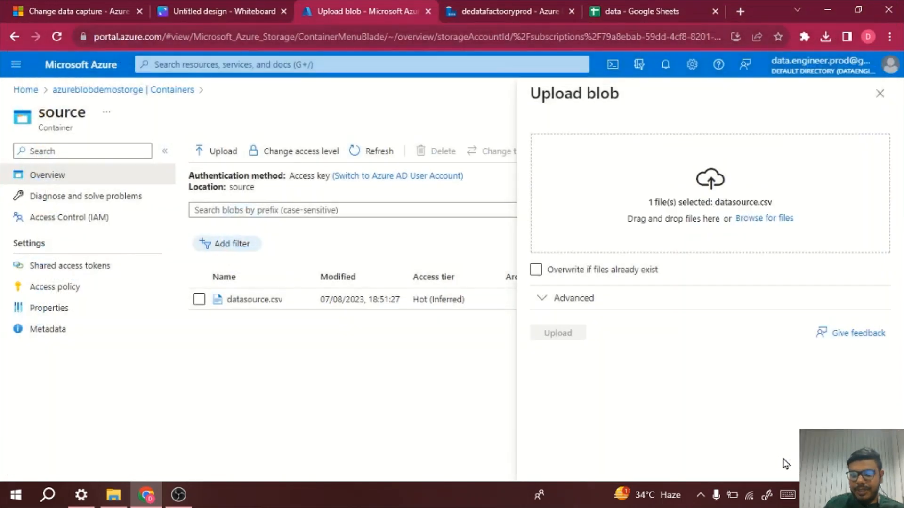
{"action": "left_click", "coordinate": [536, 269]}
{"action": "left_click", "coordinate": [559, 333]}
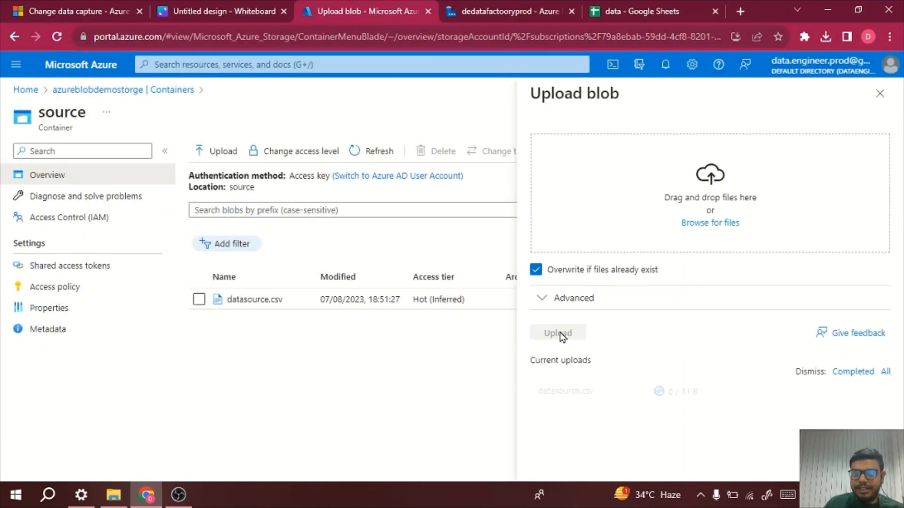
Step: Return to the testcdc monitoring view, refresh it repeatedly, and inspect the latest execution's changes, the captured changes chart, and the sink diagnostics
{"action": "left_click", "coordinate": [465, 6]}
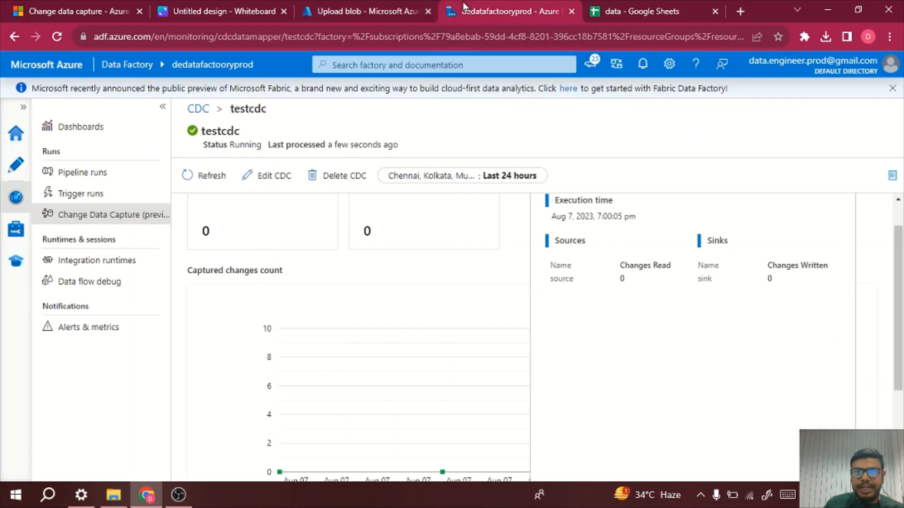
{"action": "left_click", "coordinate": [212, 174]}
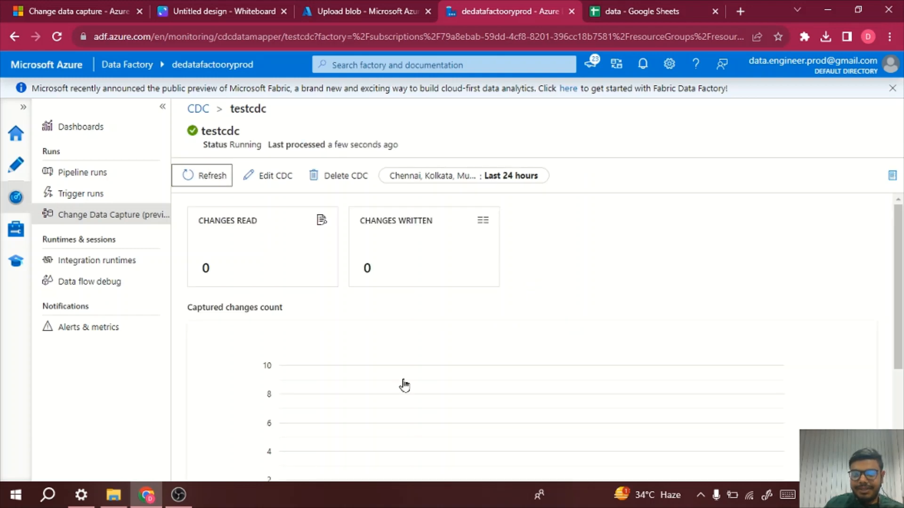
{"action": "scroll", "coordinate": [404, 385], "scroll_direction": "down", "scroll_amount": 4}
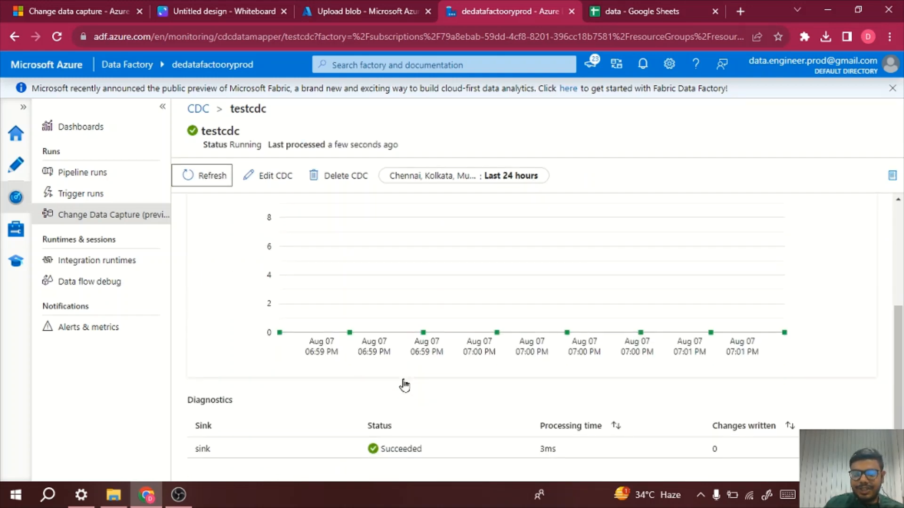
{"action": "left_click", "coordinate": [216, 173]}
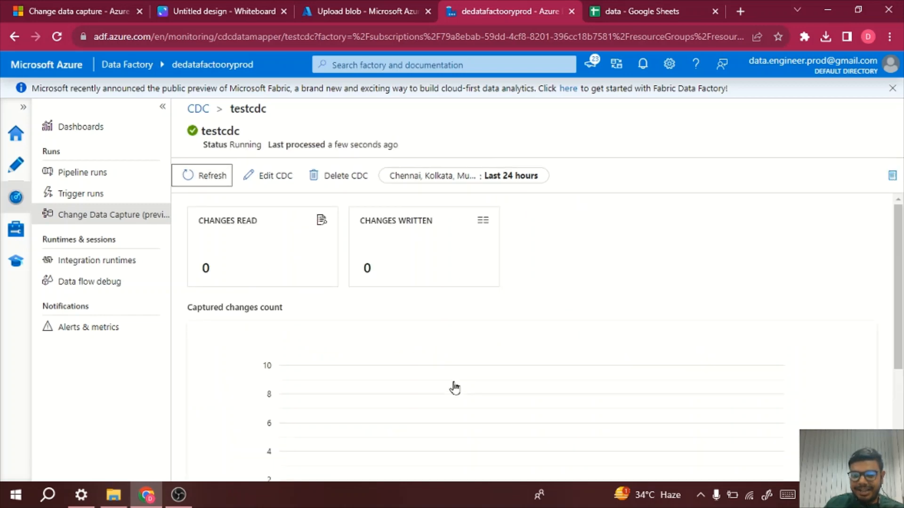
{"action": "scroll", "coordinate": [454, 389], "scroll_direction": "down", "scroll_amount": 4}
{"action": "mouse_move", "coordinate": [790, 339]}
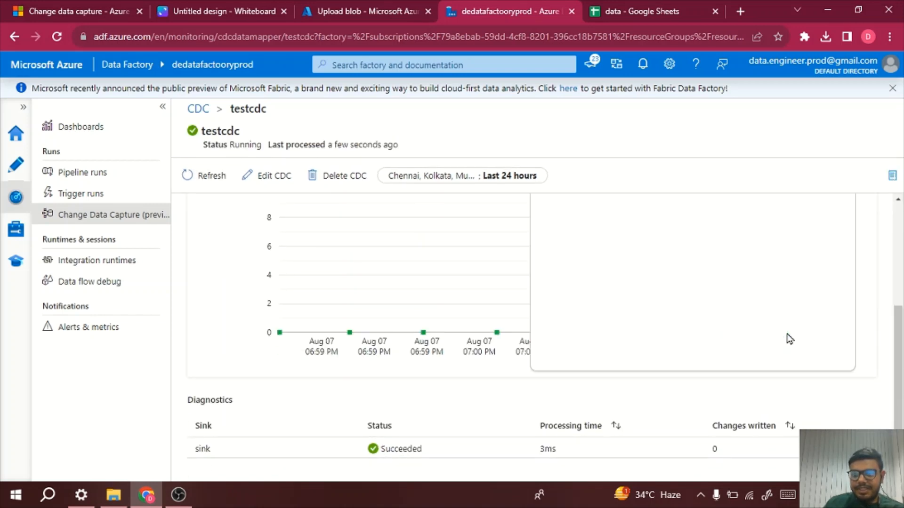
{"action": "scroll", "coordinate": [790, 339], "scroll_direction": "up", "scroll_amount": 3}
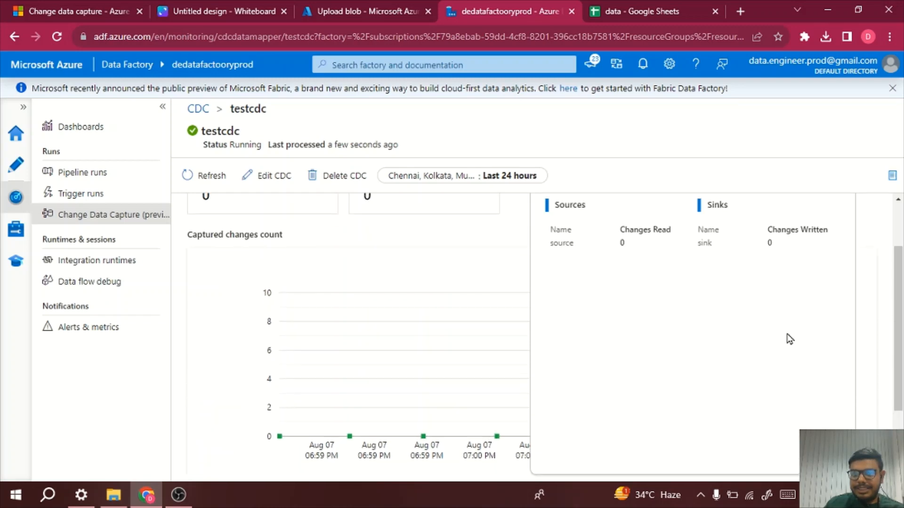
{"action": "scroll", "coordinate": [879, 313], "scroll_direction": "up", "scroll_amount": 1}
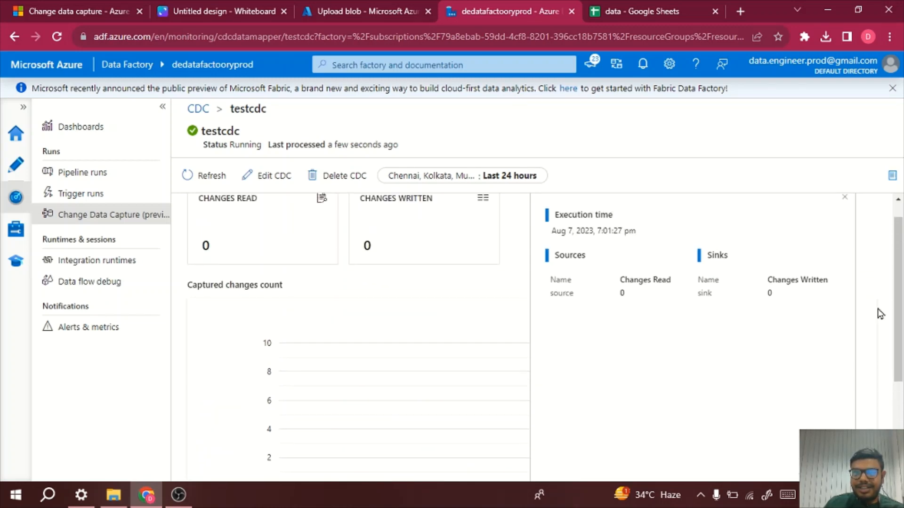
{"action": "left_click", "coordinate": [221, 187]}
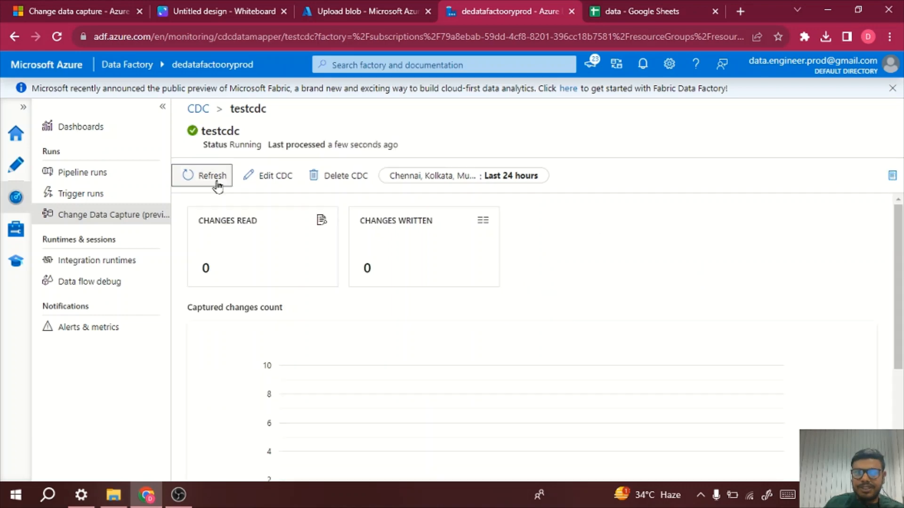
{"action": "left_click", "coordinate": [218, 186]}
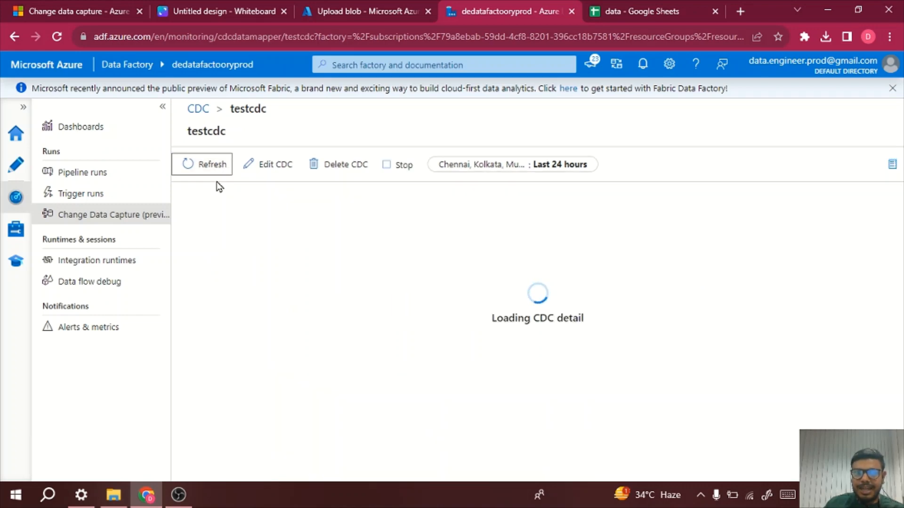
{"action": "left_click", "coordinate": [217, 186]}
Step: Switch to the Azure portal, check the updated datasource.csv in the source container, and open the sink container
{"action": "left_click", "coordinate": [402, 3]}
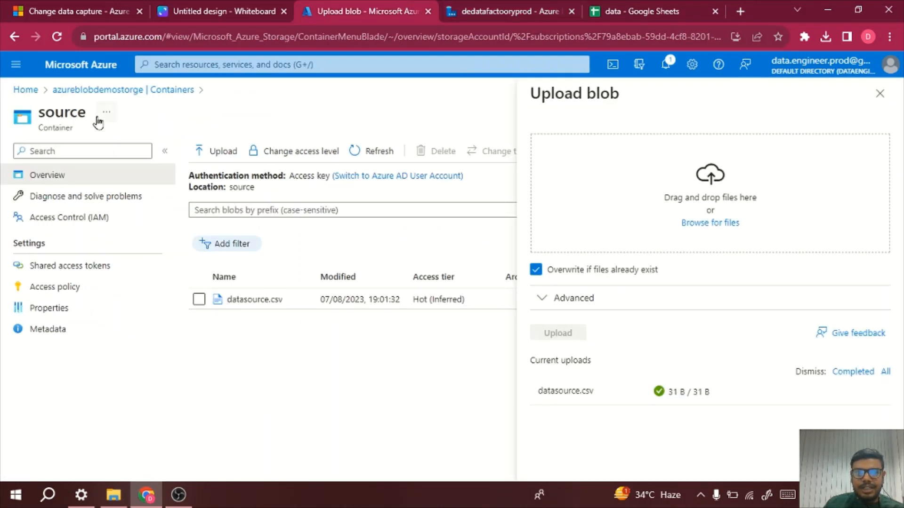
{"action": "left_click", "coordinate": [108, 94]}
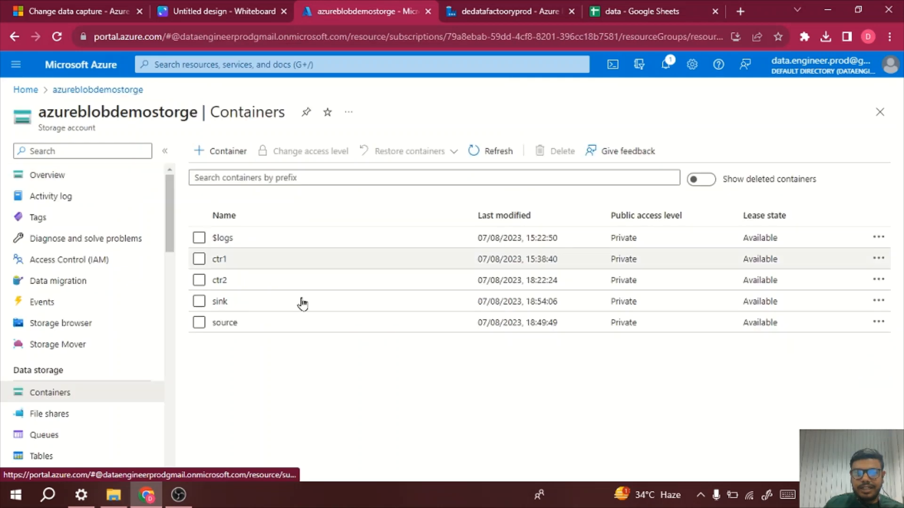
{"action": "left_click", "coordinate": [257, 328]}
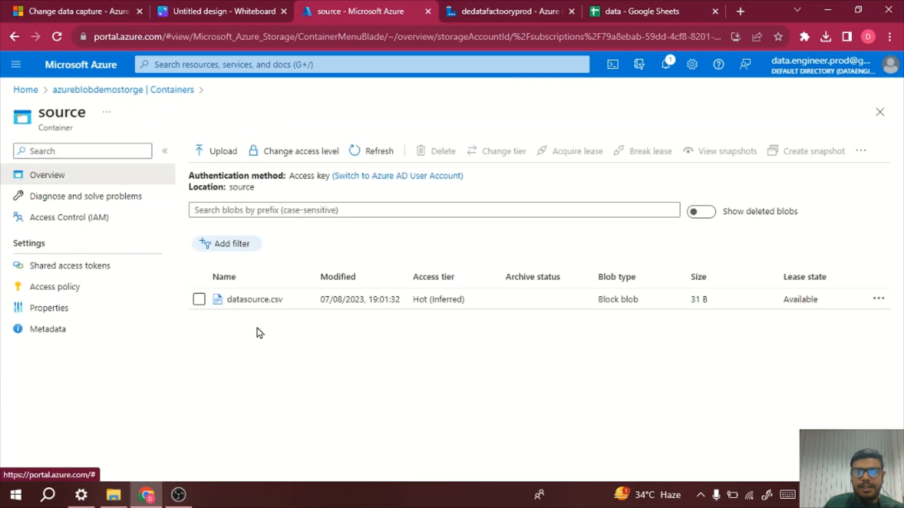
{"action": "left_click", "coordinate": [129, 94]}
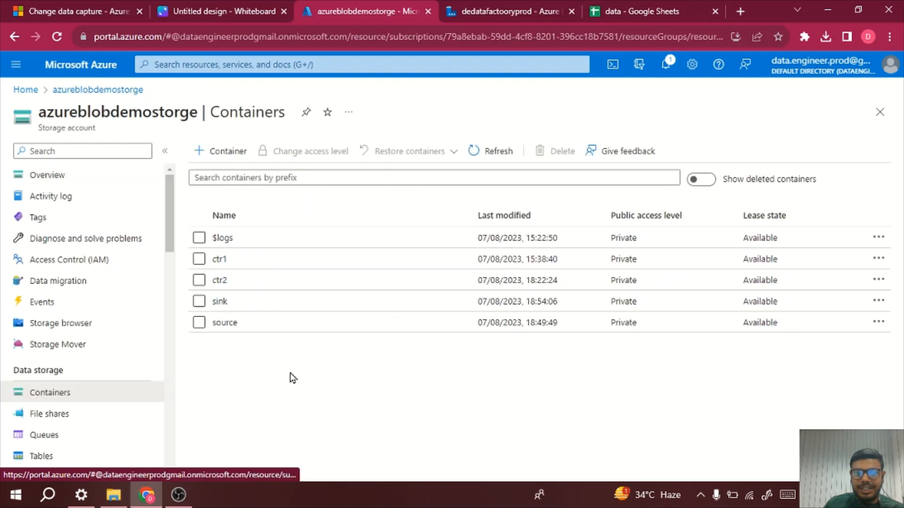
{"action": "left_click", "coordinate": [220, 301]}
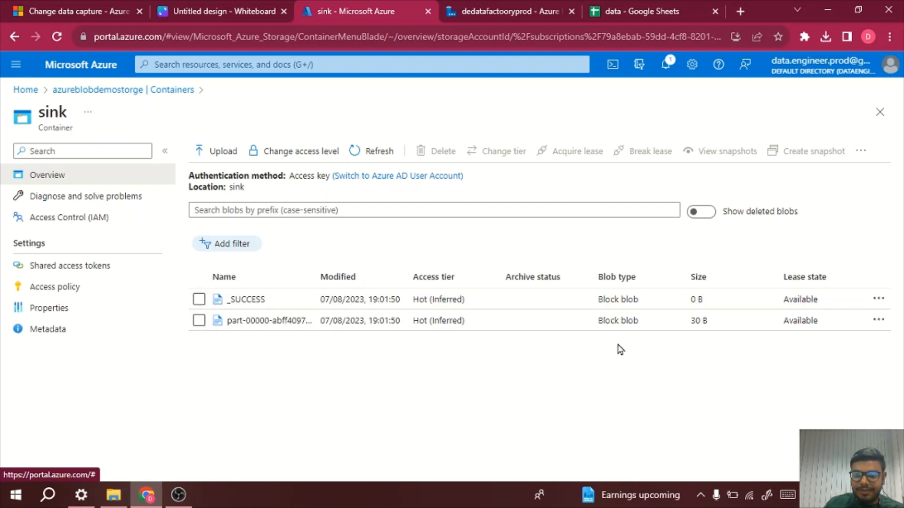
Step: Download the part-00000 CSV file from the sink container and view its rows in Excel, minimizing the windows when done
{"action": "left_click", "coordinate": [879, 320]}
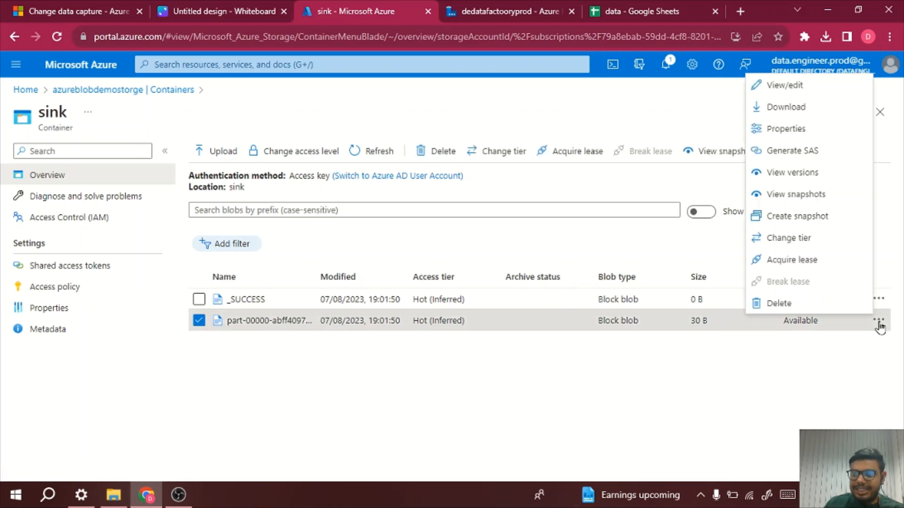
{"action": "left_click", "coordinate": [816, 107]}
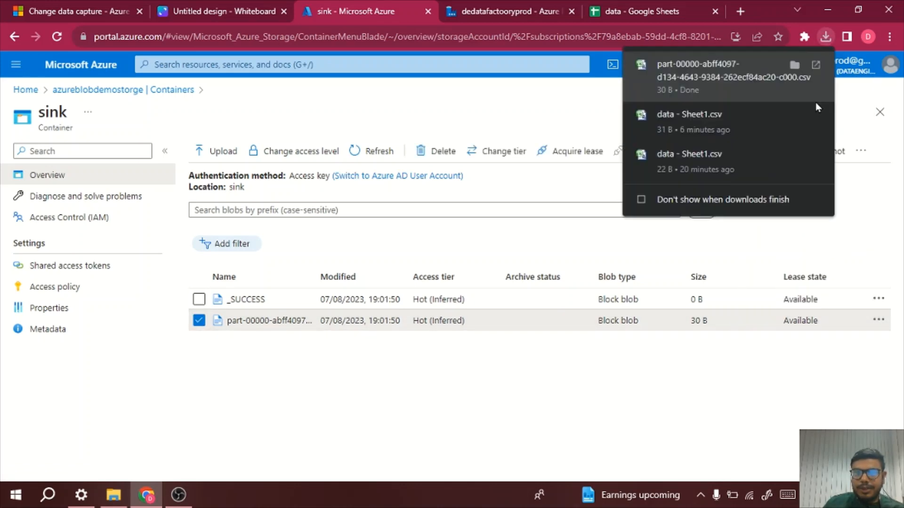
{"action": "left_click", "coordinate": [695, 78]}
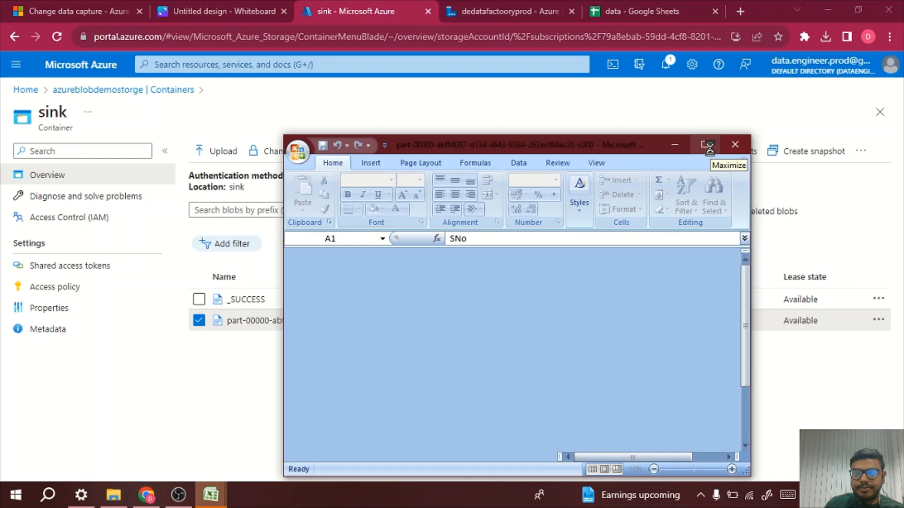
{"action": "left_click", "coordinate": [709, 145]}
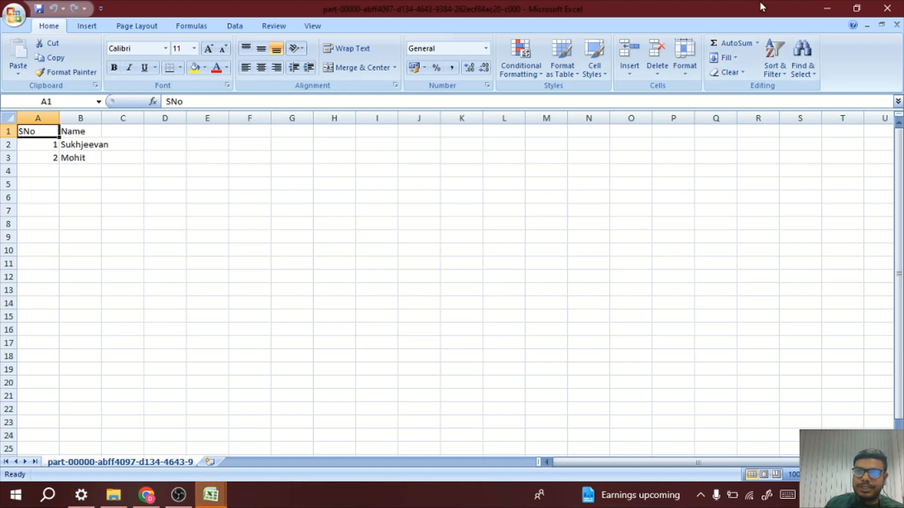
{"action": "left_click", "coordinate": [825, 9]}
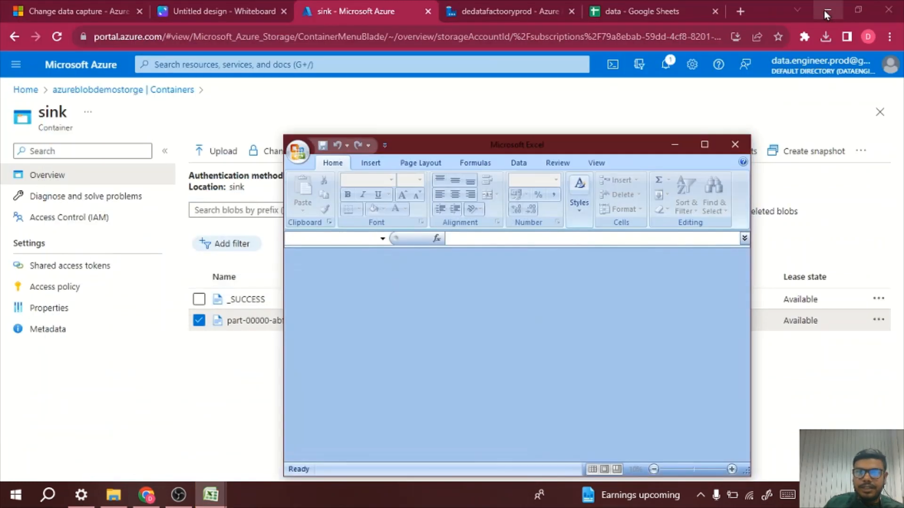
{"action": "left_click", "coordinate": [677, 148]}
Step: Refresh the testcdc monitoring view in Data Factory, check the changes read and written, and return to the sink container
{"action": "left_click", "coordinate": [520, 9]}
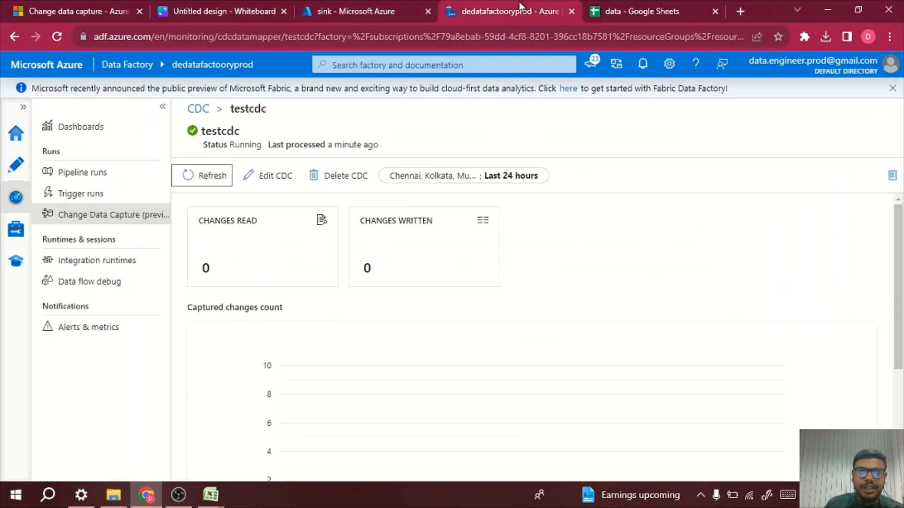
{"action": "left_click", "coordinate": [211, 182]}
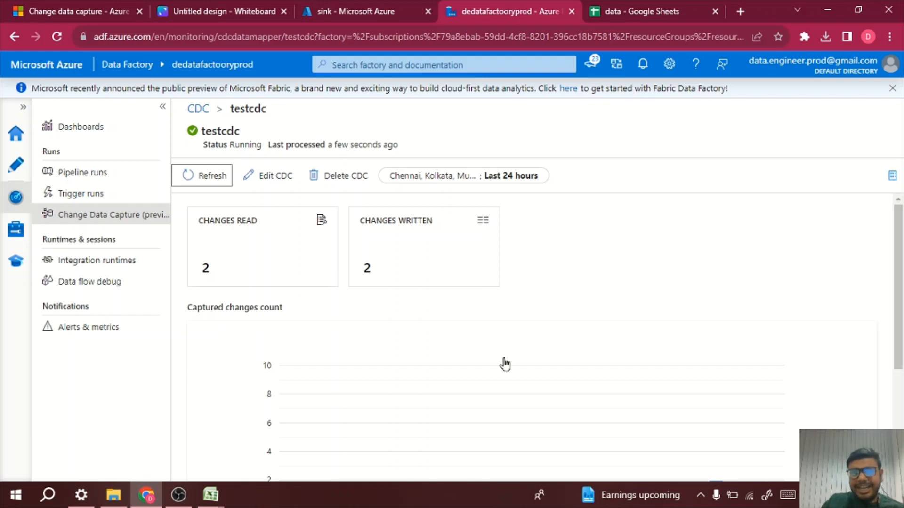
{"action": "left_click", "coordinate": [369, 4]}
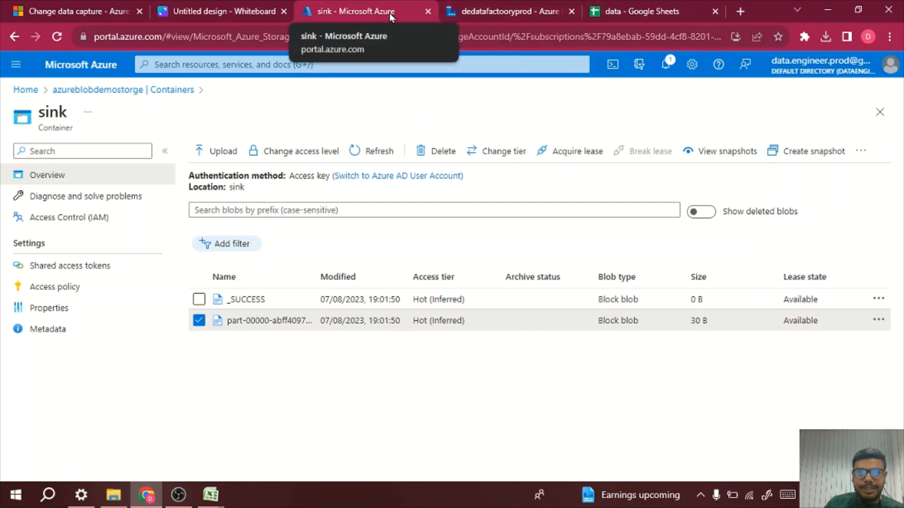
Step: Switch to the Canva whiteboard and, on an empty area, handwrite an underlined "Source" heading above a bracketed "1 row"
{"action": "left_click", "coordinate": [221, 11]}
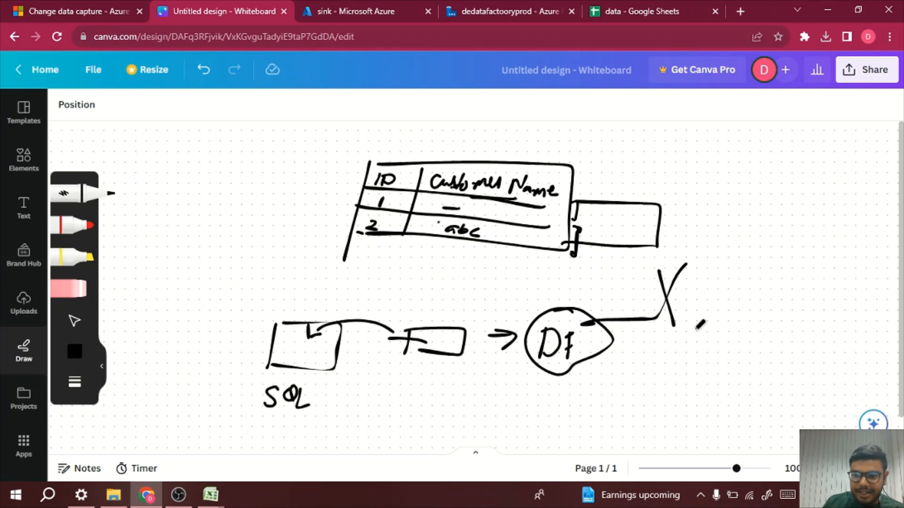
{"action": "scroll", "coordinate": [700, 324], "scroll_direction": "down", "scroll_amount": 5}
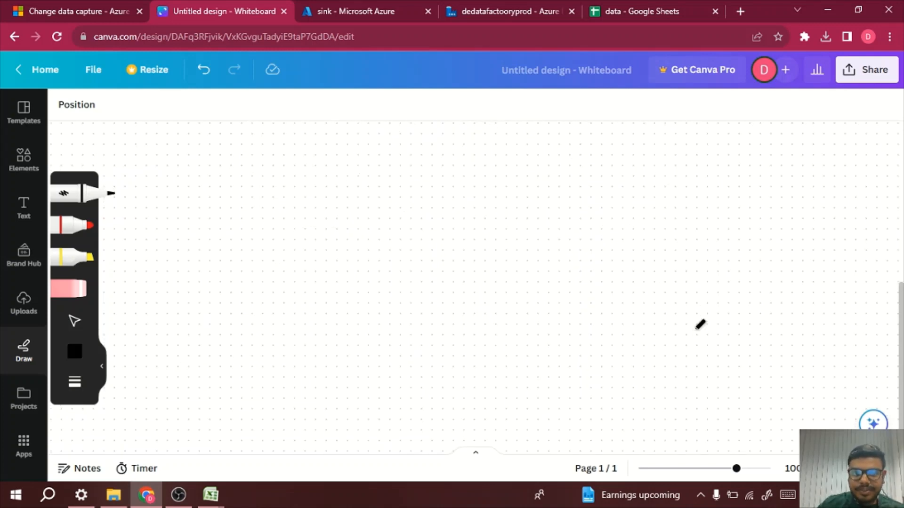
{"action": "mouse_move", "coordinate": [347, 163]}
{"action": "left_mouse_down"}
{"action": "mouse_move", "coordinate": [342, 181]}
{"action": "mouse_move", "coordinate": [369, 164]}
{"action": "mouse_move", "coordinate": [383, 172]}
{"action": "mouse_move", "coordinate": [401, 165]}
{"action": "left_mouse_up"}
{"action": "left_click", "coordinate": [388, 168]}
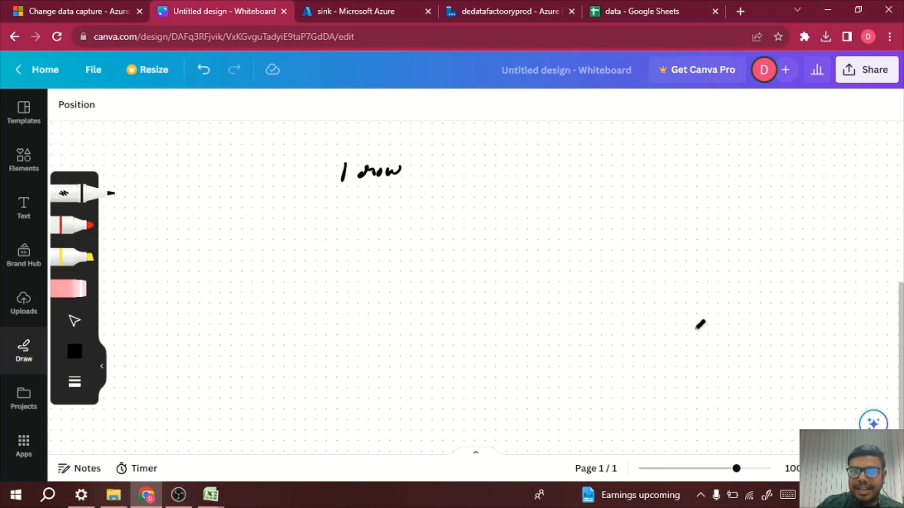
{"action": "mouse_move", "coordinate": [361, 132]}
{"action": "left_mouse_down"}
{"action": "mouse_move", "coordinate": [347, 147]}
{"action": "mouse_move", "coordinate": [396, 137]}
{"action": "left_mouse_up"}
{"action": "mouse_move", "coordinate": [401, 134]}
{"action": "left_mouse_down"}
{"action": "mouse_move", "coordinate": [398, 146]}
{"action": "mouse_move", "coordinate": [408, 139]}
{"action": "left_mouse_up"}
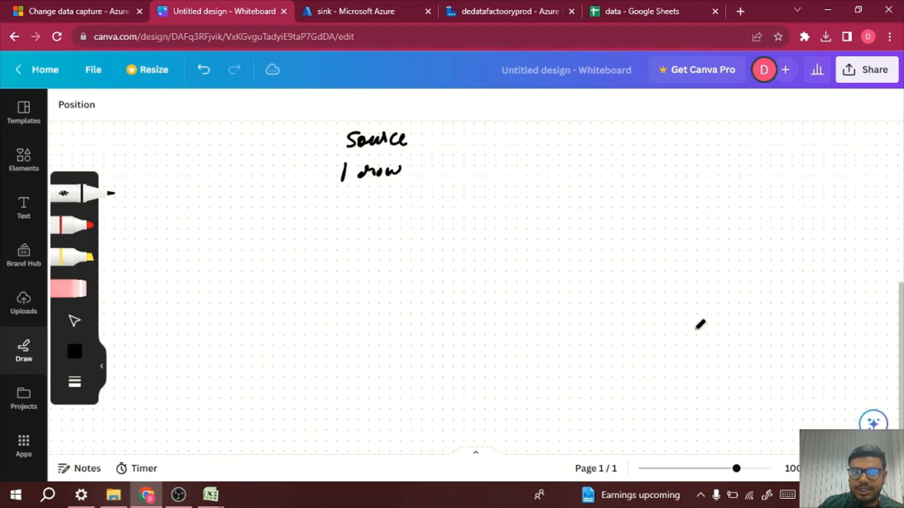
{"action": "mouse_move", "coordinate": [347, 151]}
{"action": "left_mouse_down"}
{"action": "mouse_move", "coordinate": [434, 156]}
{"action": "mouse_move", "coordinate": [409, 188]}
{"action": "left_mouse_up"}
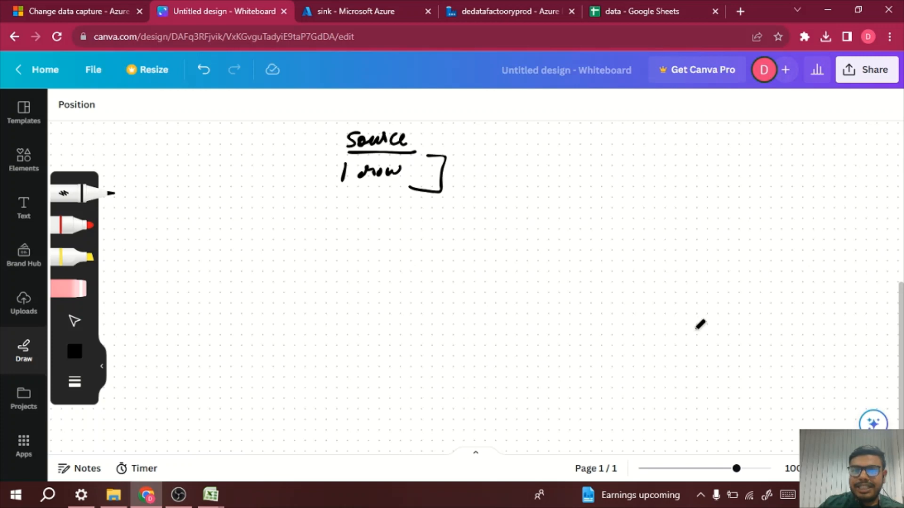
Step: Handwrite "Sink" below the source notes and sketch a small tapered shape between two short marks beside them
{"action": "mouse_move", "coordinate": [358, 229]}
{"action": "left_mouse_down"}
{"action": "mouse_move", "coordinate": [343, 248]}
{"action": "mouse_move", "coordinate": [364, 251]}
{"action": "mouse_move", "coordinate": [391, 236]}
{"action": "mouse_move", "coordinate": [396, 247]}
{"action": "left_mouse_up"}
{"action": "mouse_move", "coordinate": [574, 199]}
{"action": "left_mouse_down"}
{"action": "mouse_move", "coordinate": [572, 215]}
{"action": "mouse_move", "coordinate": [648, 206]}
{"action": "mouse_move", "coordinate": [586, 217]}
{"action": "left_mouse_up"}
{"action": "left_click_drag", "start_coordinate": [666, 197], "coordinate": [661, 217]}
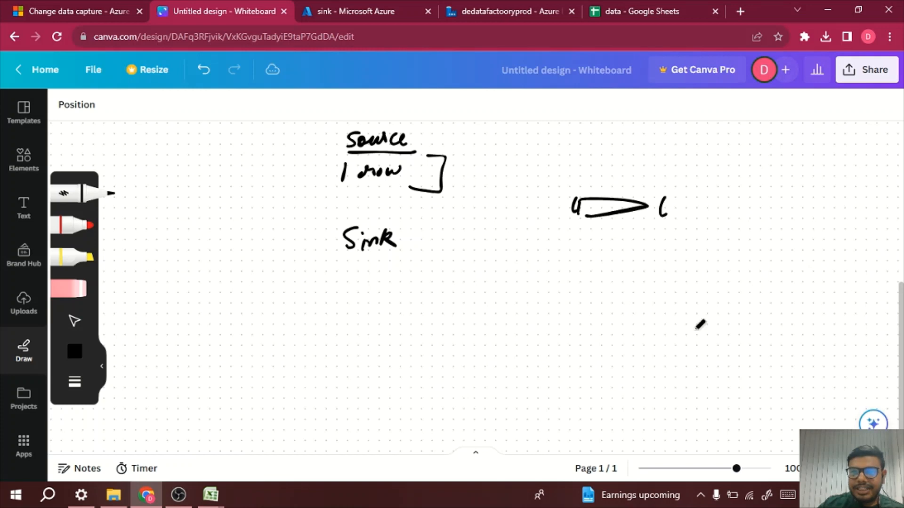
Step: Handwrite "CDC" beside the Source and Sink notes, double-underline it, and circle it
{"action": "mouse_move", "coordinate": [177, 210]}
{"action": "left_mouse_down"}
{"action": "mouse_move", "coordinate": [165, 228]}
{"action": "mouse_move", "coordinate": [188, 225]}
{"action": "left_mouse_up"}
{"action": "left_click_drag", "start_coordinate": [218, 203], "coordinate": [208, 219]}
{"action": "left_click_drag", "start_coordinate": [160, 247], "coordinate": [226, 230]}
{"action": "left_click_drag", "start_coordinate": [172, 250], "coordinate": [228, 237]}
{"action": "mouse_move", "coordinate": [189, 190]}
{"action": "left_mouse_down"}
{"action": "mouse_move", "coordinate": [218, 189]}
{"action": "mouse_move", "coordinate": [160, 246]}
{"action": "left_mouse_up"}
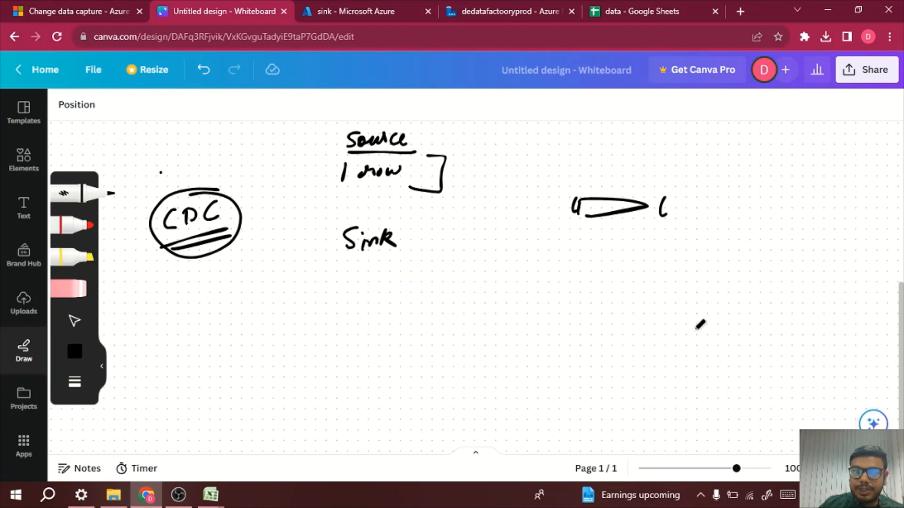
Step: Replace the source's "1 row" with "2 rows" and draw arrows through CDC to an underlined "2 rows" under Sink, returning to the Azure sink container
{"action": "left_click_drag", "start_coordinate": [315, 171], "coordinate": [410, 182]}
{"action": "mouse_move", "coordinate": [331, 192]}
{"action": "left_mouse_down"}
{"action": "mouse_move", "coordinate": [351, 201]}
{"action": "mouse_move", "coordinate": [410, 192]}
{"action": "left_mouse_up"}
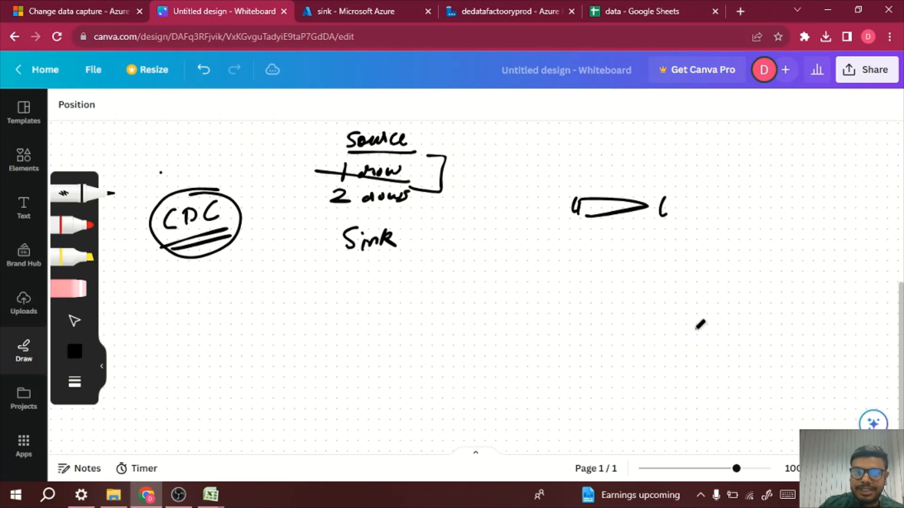
{"action": "mouse_move", "coordinate": [338, 175]}
{"action": "left_mouse_down"}
{"action": "mouse_move", "coordinate": [237, 200]}
{"action": "mouse_move", "coordinate": [305, 266]}
{"action": "mouse_move", "coordinate": [374, 286]}
{"action": "mouse_move", "coordinate": [393, 273]}
{"action": "mouse_move", "coordinate": [405, 285]}
{"action": "mouse_move", "coordinate": [429, 282]}
{"action": "left_mouse_up"}
{"action": "left_click_drag", "start_coordinate": [353, 295], "coordinate": [430, 291]}
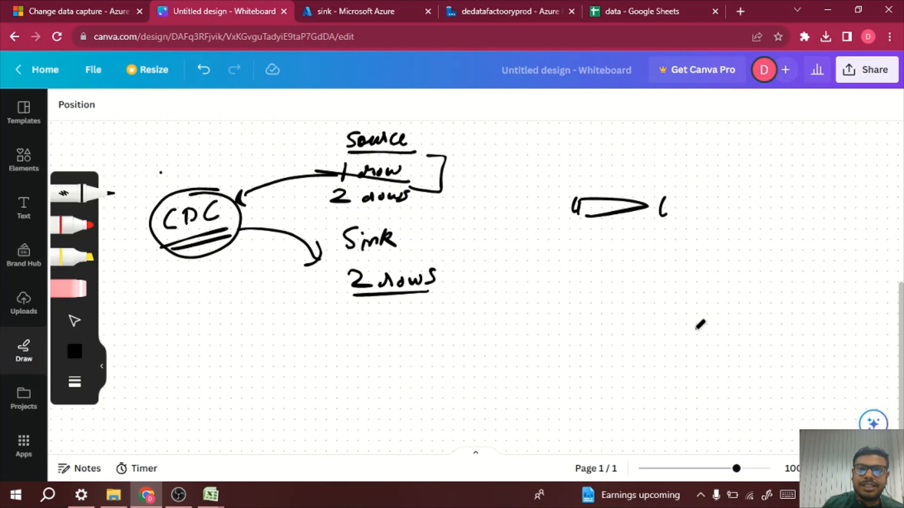
{"action": "left_click", "coordinate": [399, 7]}
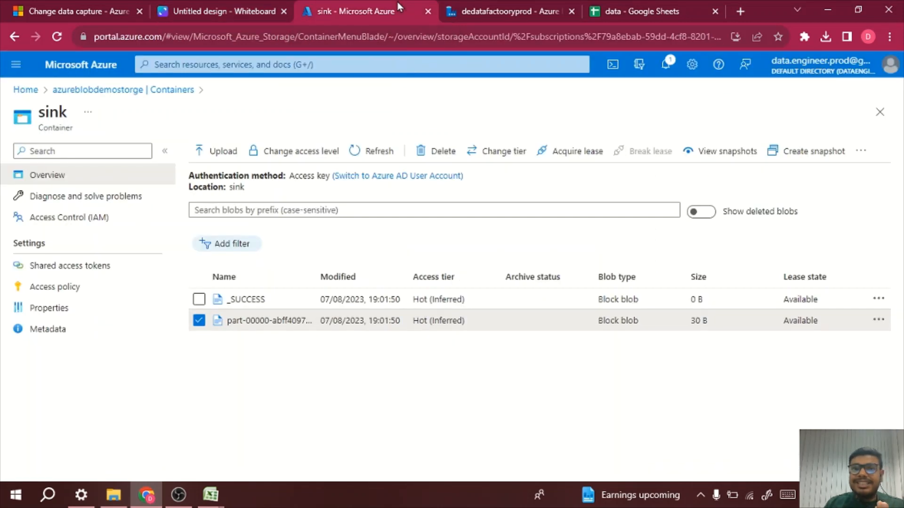